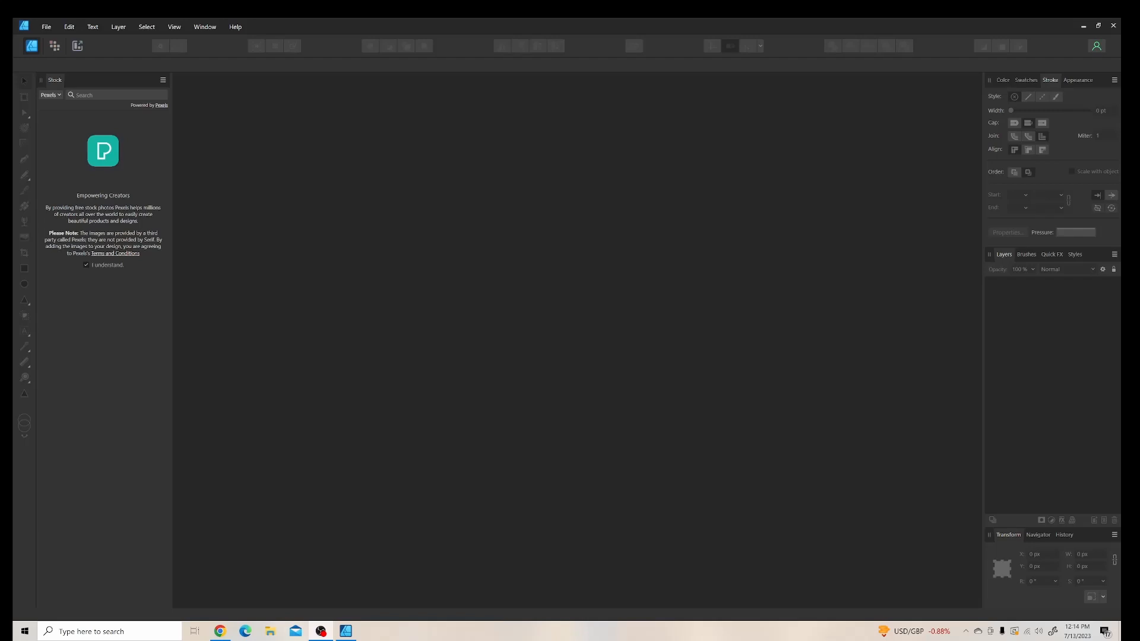
# Step: Create a new press-ready Letter document, 11 × 8.5 in, with margins excluded
pyautogui.click(44, 28)
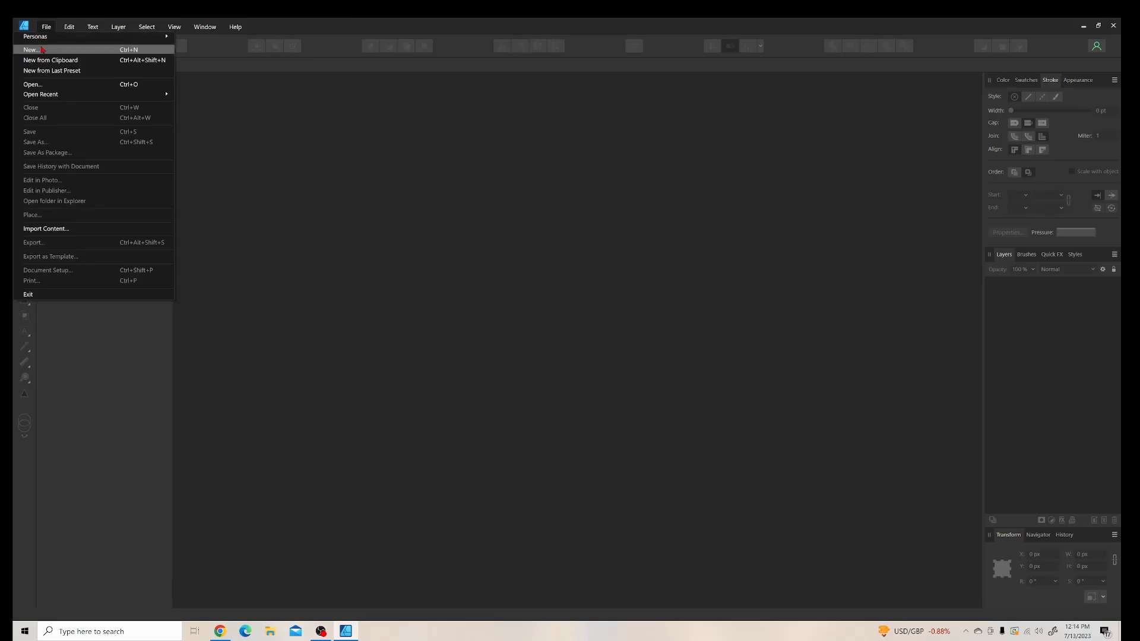
pyautogui.click(36, 50)
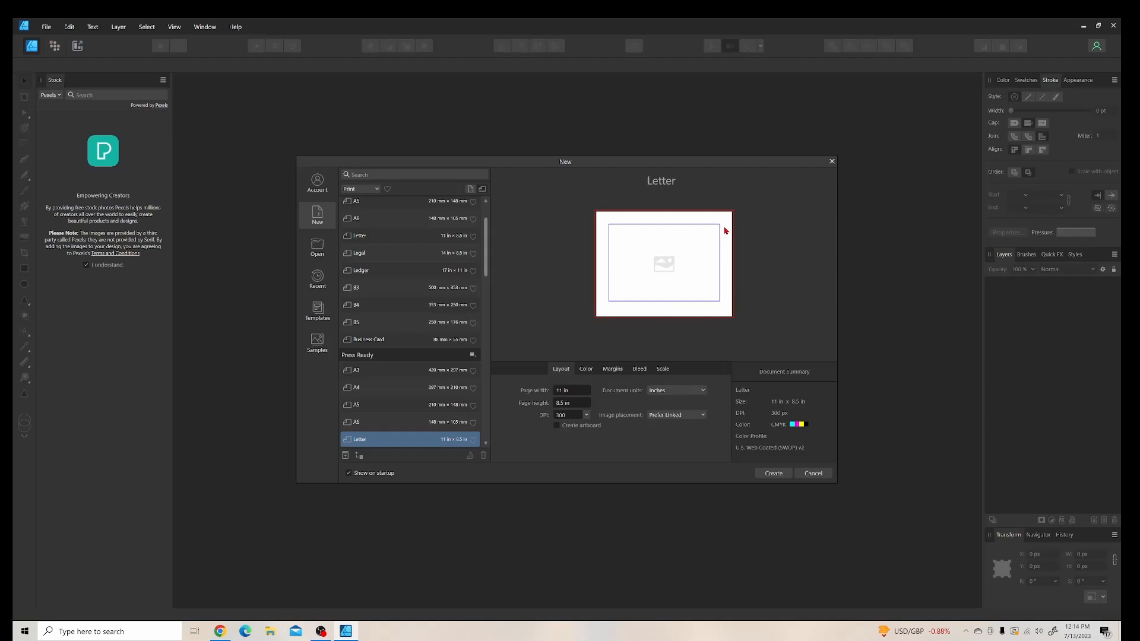
pyautogui.click(612, 370)
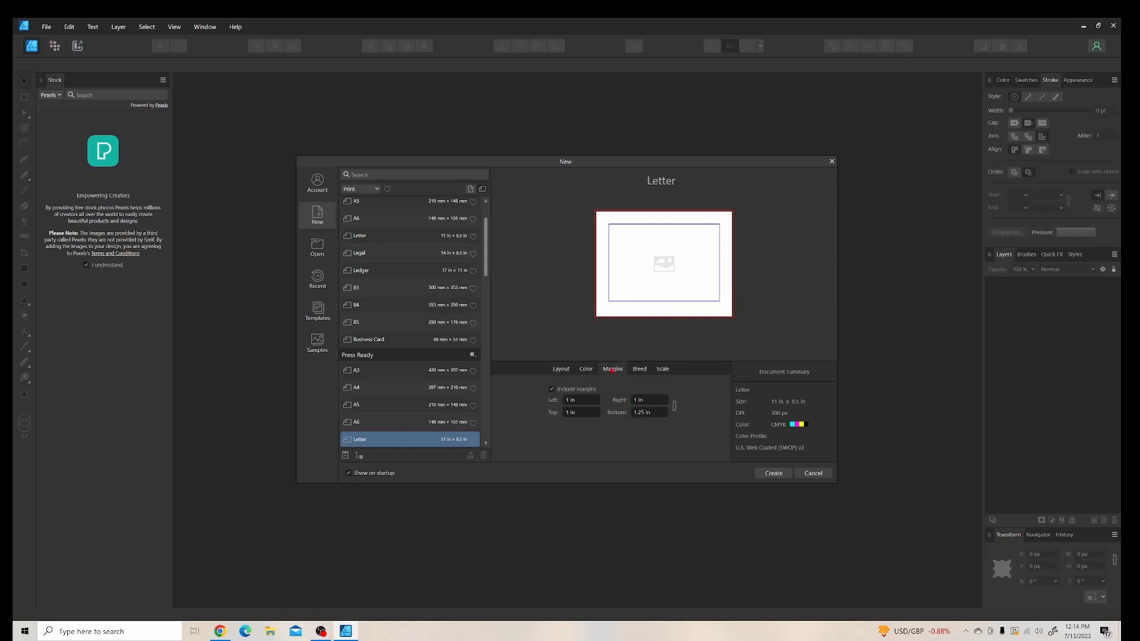
pyautogui.click(552, 390)
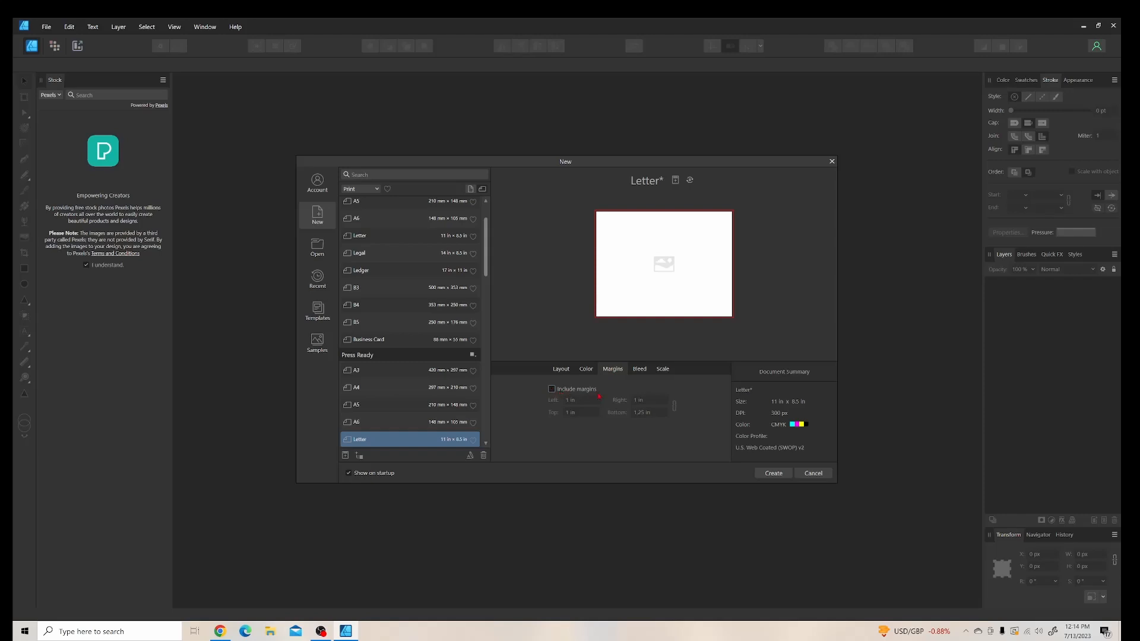
pyautogui.click(777, 477)
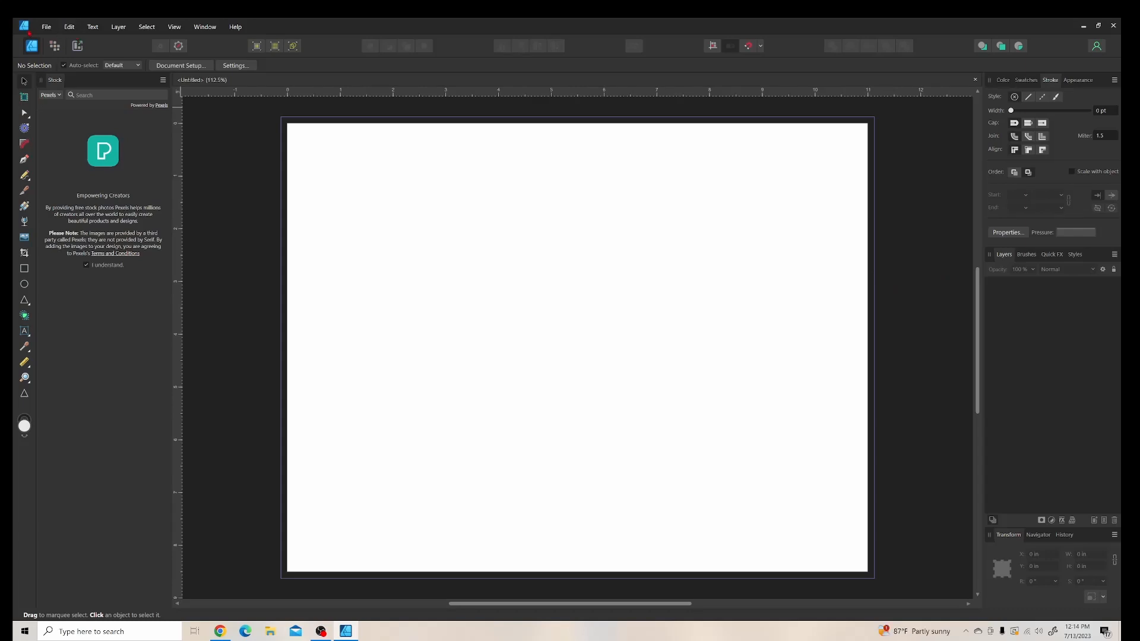
# Step: Place the Pencil Sketch image on the page at about 8.9 × 6.5 in, centre it roughly and toggle its visibility off and on
pyautogui.click(46, 26)
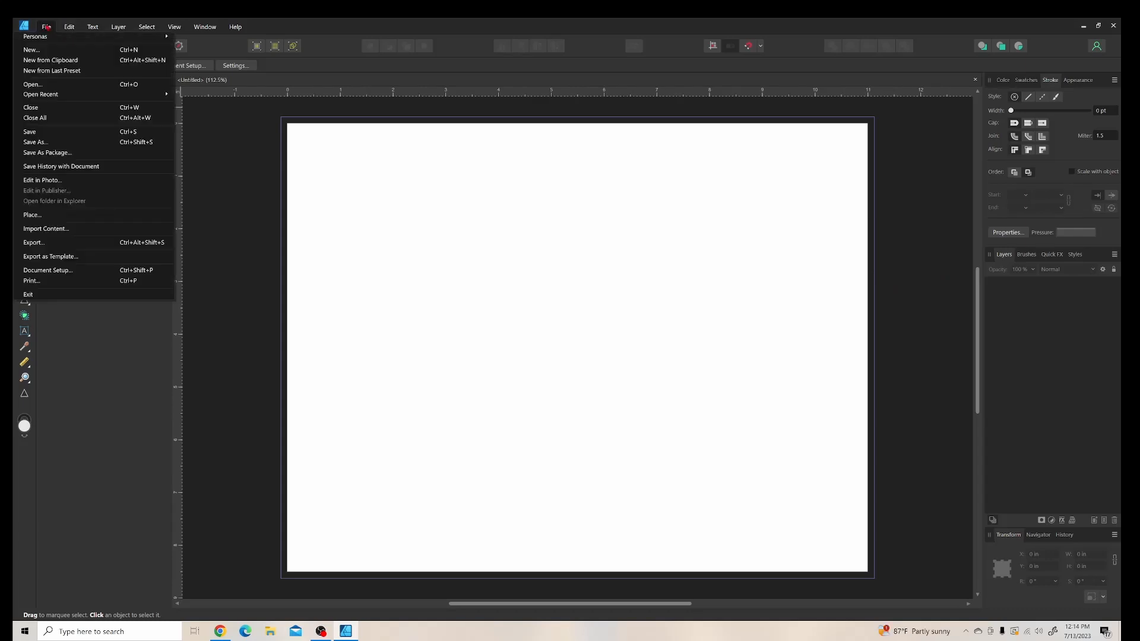
pyautogui.click(56, 216)
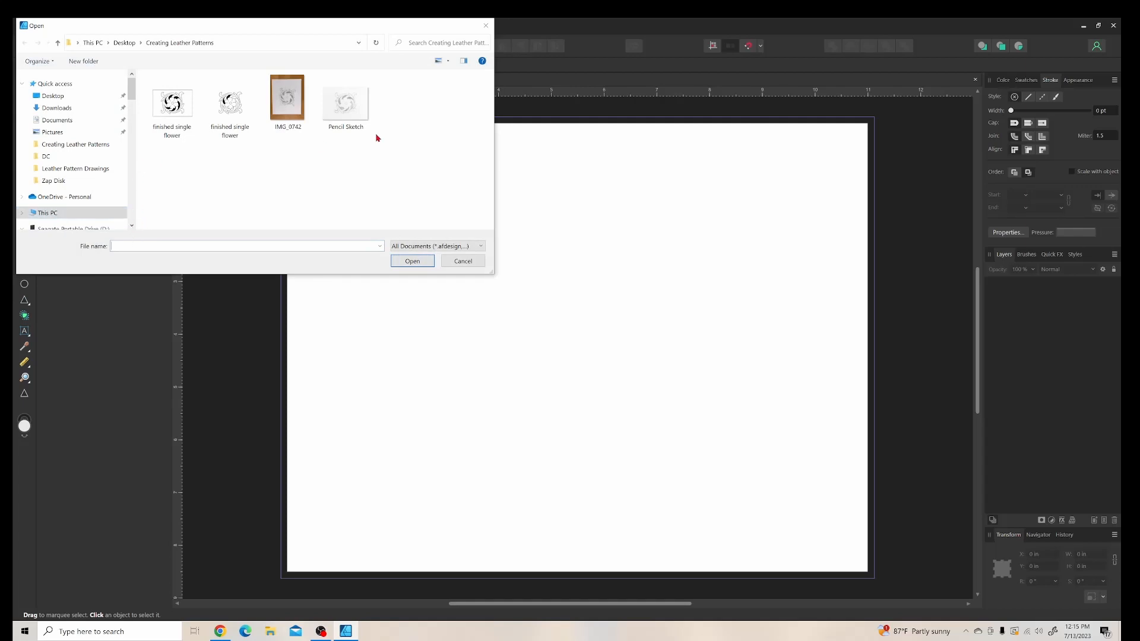
pyautogui.click(350, 106)
pyautogui.click(407, 261)
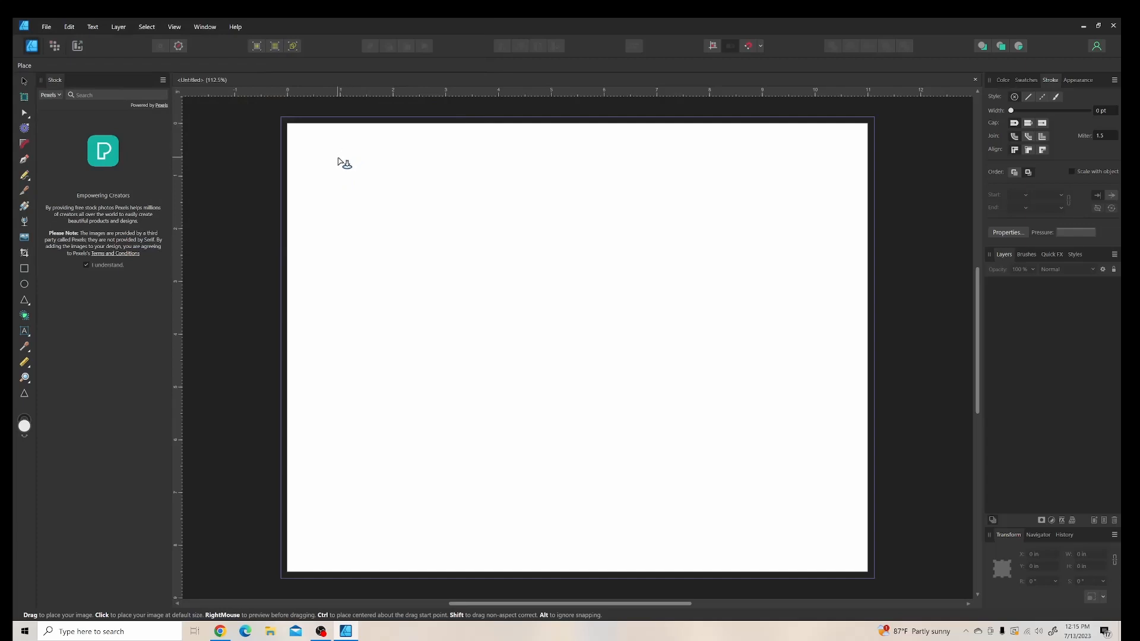
pyautogui.moveTo(338, 158)
pyautogui.mouseDown()
pyautogui.moveTo(639, 458)
pyautogui.moveTo(774, 545)
pyautogui.mouseUp()
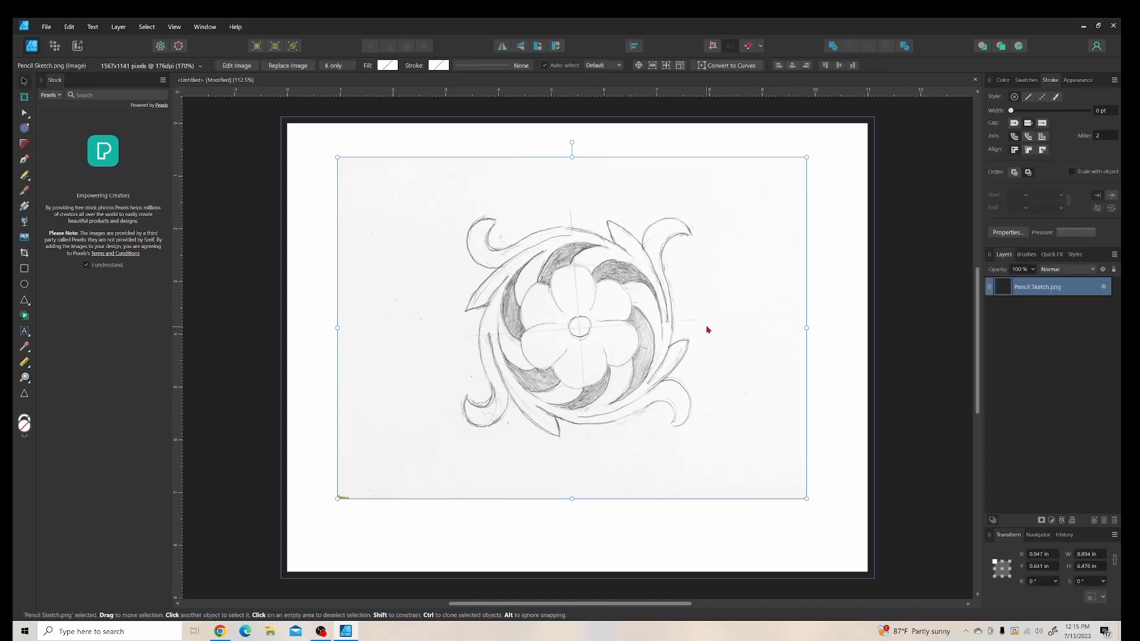
pyautogui.moveTo(727, 326); pyautogui.dragTo(730, 343)
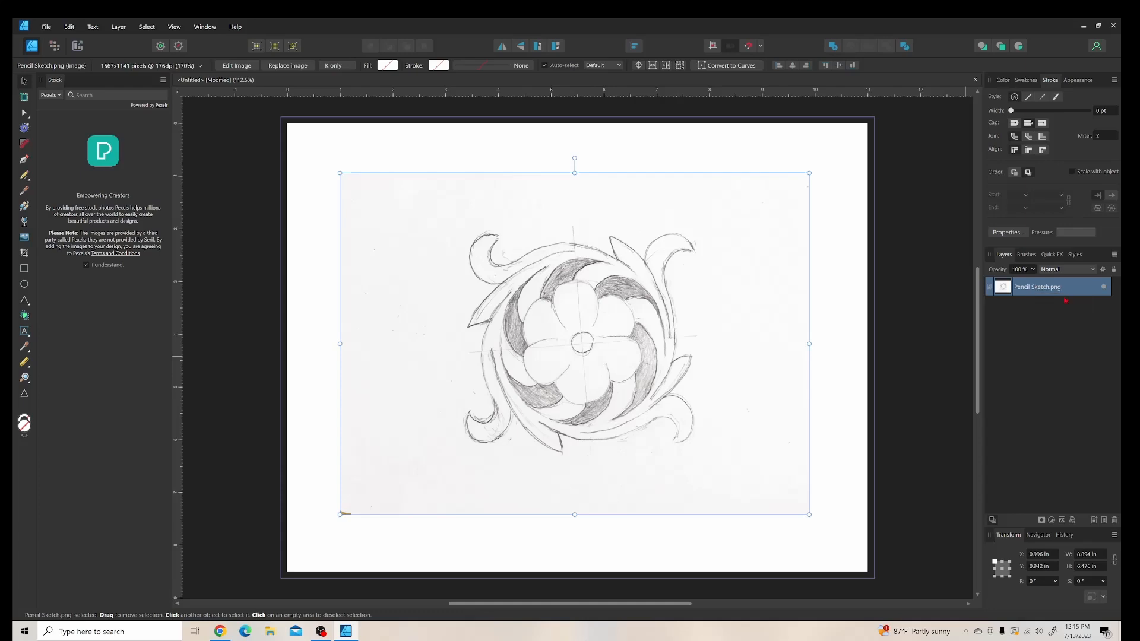
pyautogui.click(1104, 287)
pyautogui.click(1104, 288)
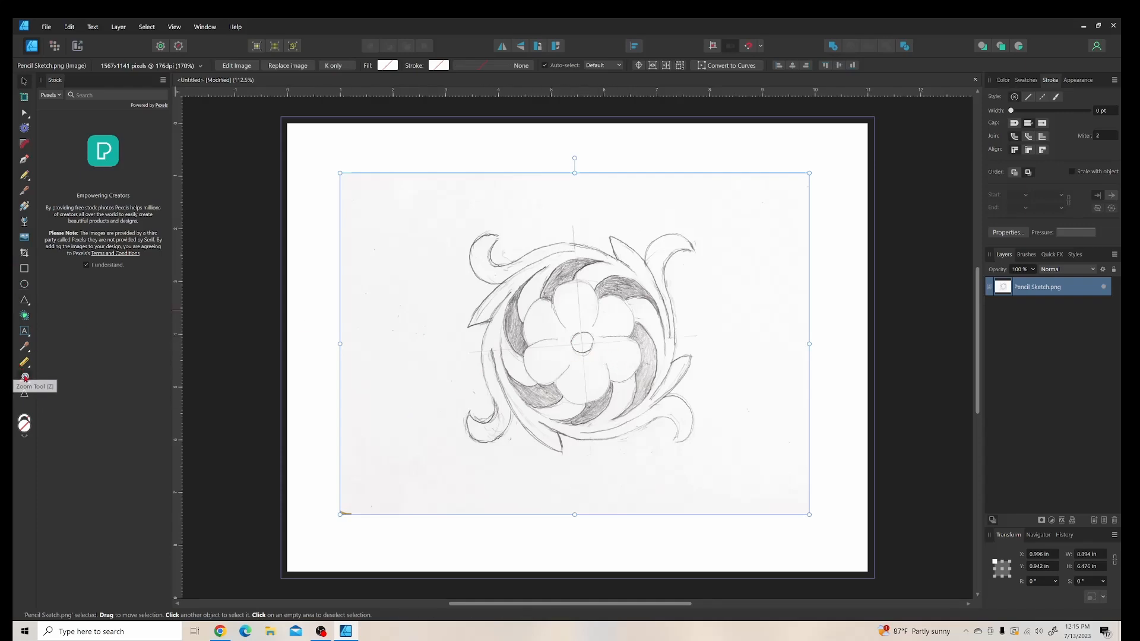
# Step: Examine the sketch's flower centre at extreme magnification and return to the full page at 100% zoom
pyautogui.click(24, 377)
pyautogui.click(578, 346)
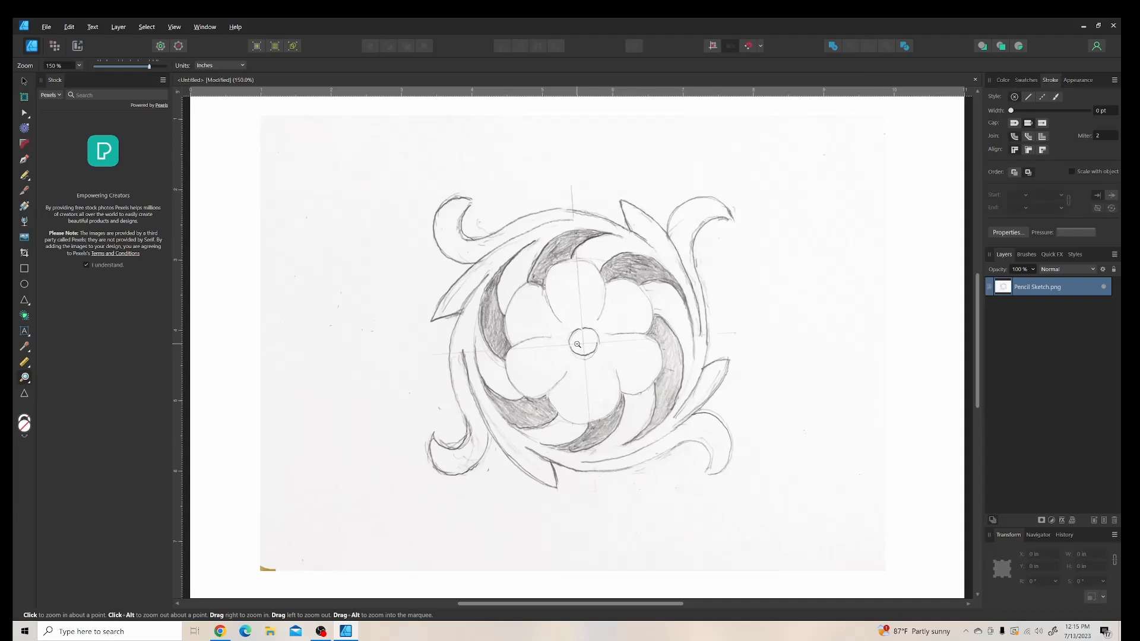
pyautogui.moveTo(577, 344)
pyautogui.mouseDown()
pyautogui.moveTo(524, 347)
pyautogui.moveTo(566, 350)
pyautogui.mouseUp()
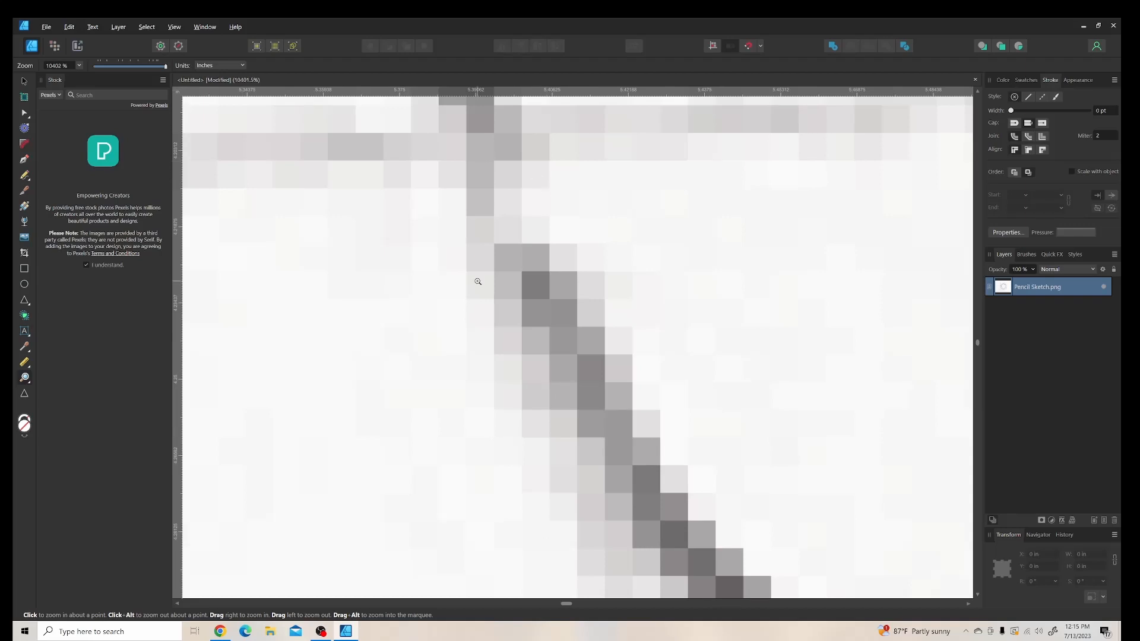
pyautogui.moveTo(478, 288); pyautogui.dragTo(439, 291)
pyautogui.moveTo(514, 309); pyautogui.dragTo(517, 310)
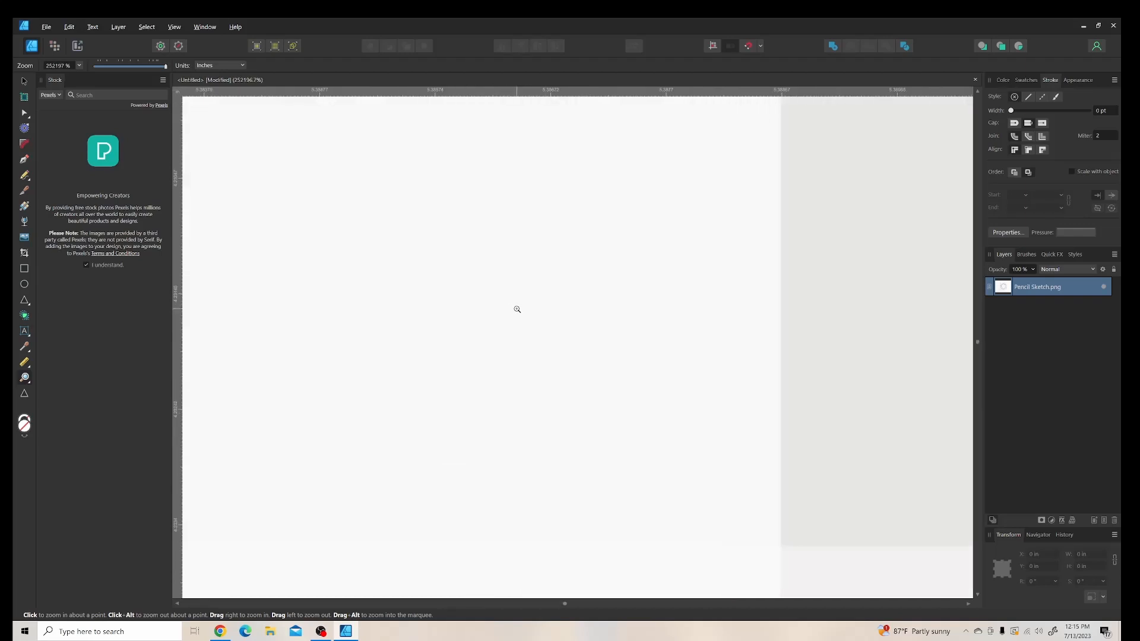
pyautogui.scroll(-6, 514, 308)
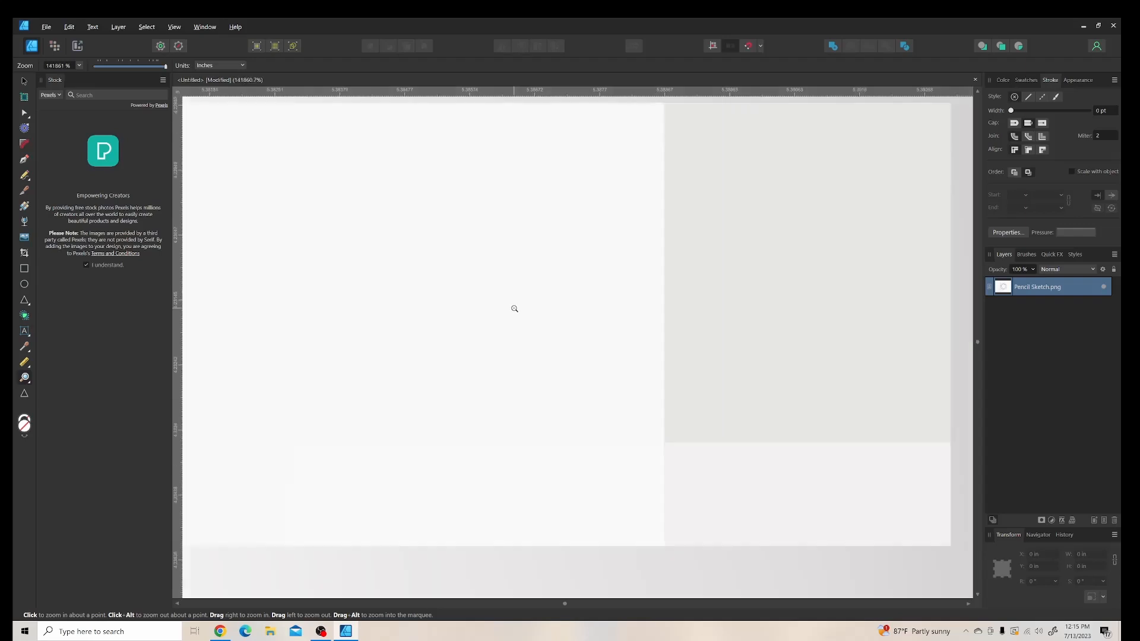
pyautogui.scroll(-8, 514, 309)
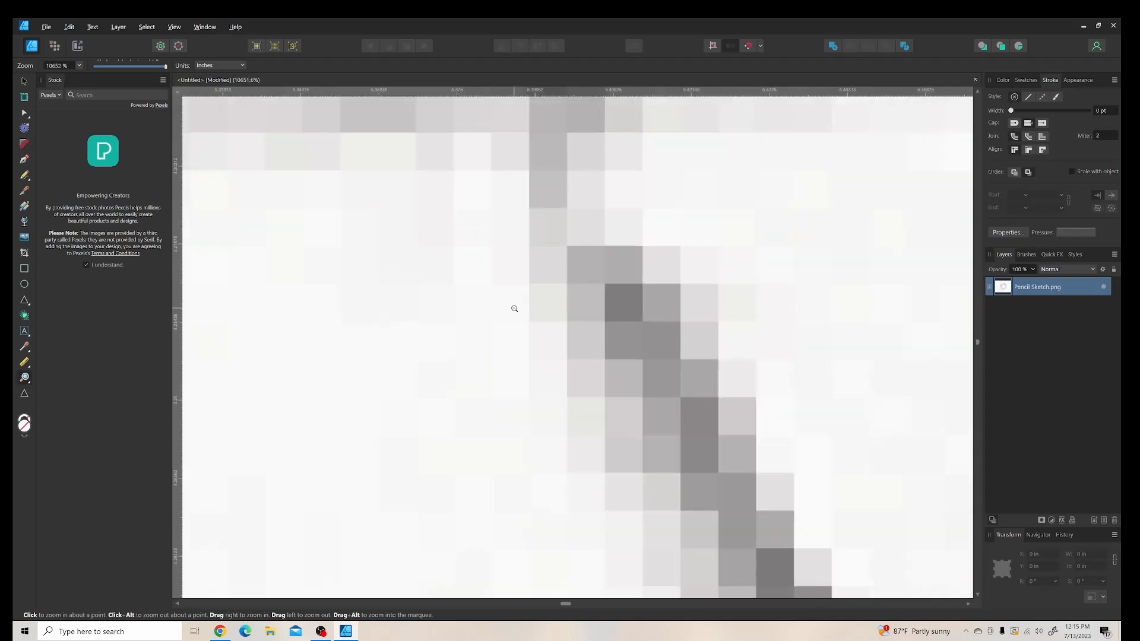
pyautogui.scroll(-8, 514, 308)
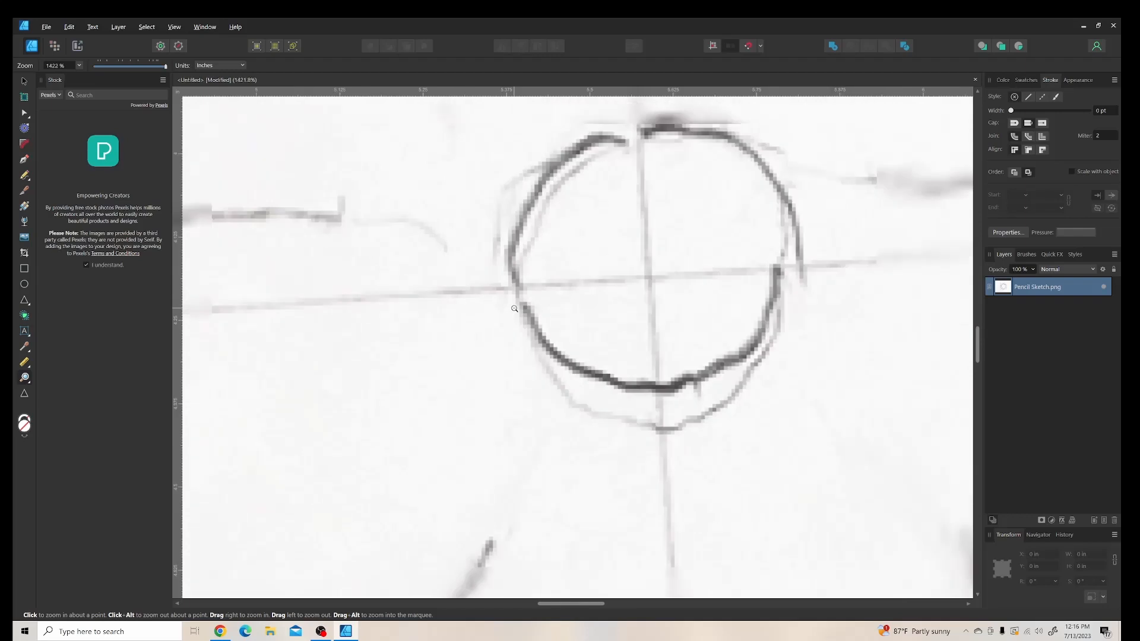
pyautogui.scroll(-8, 514, 308)
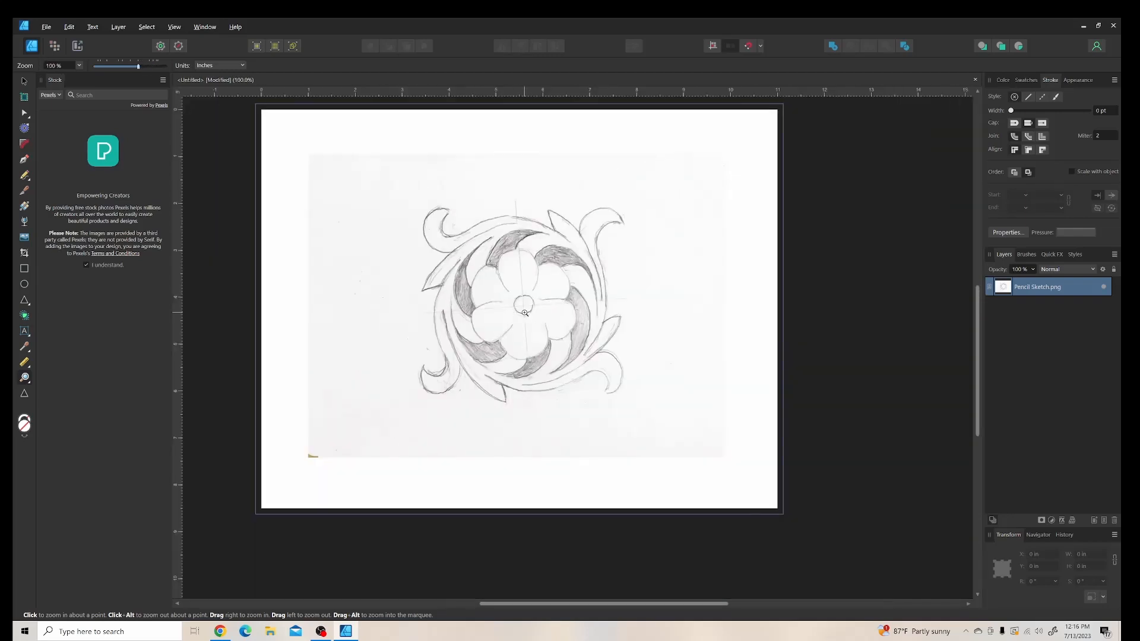
# Step: Inspect the flower's lower petals at 600% zoom and fit the whole page back in view
pyautogui.click(525, 313)
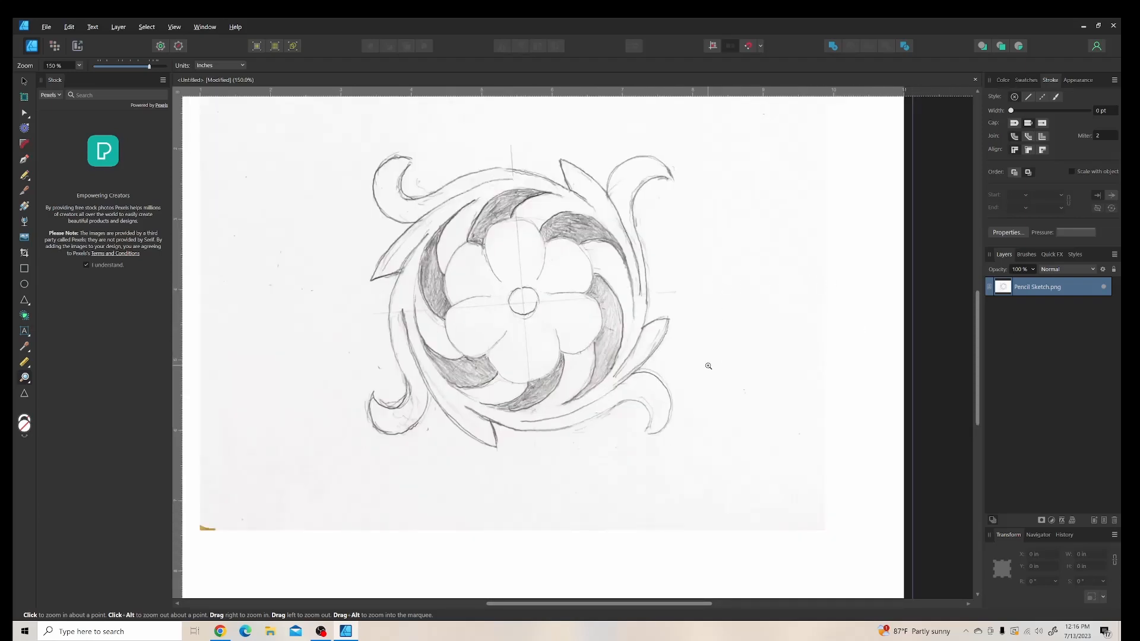
pyautogui.click(528, 340)
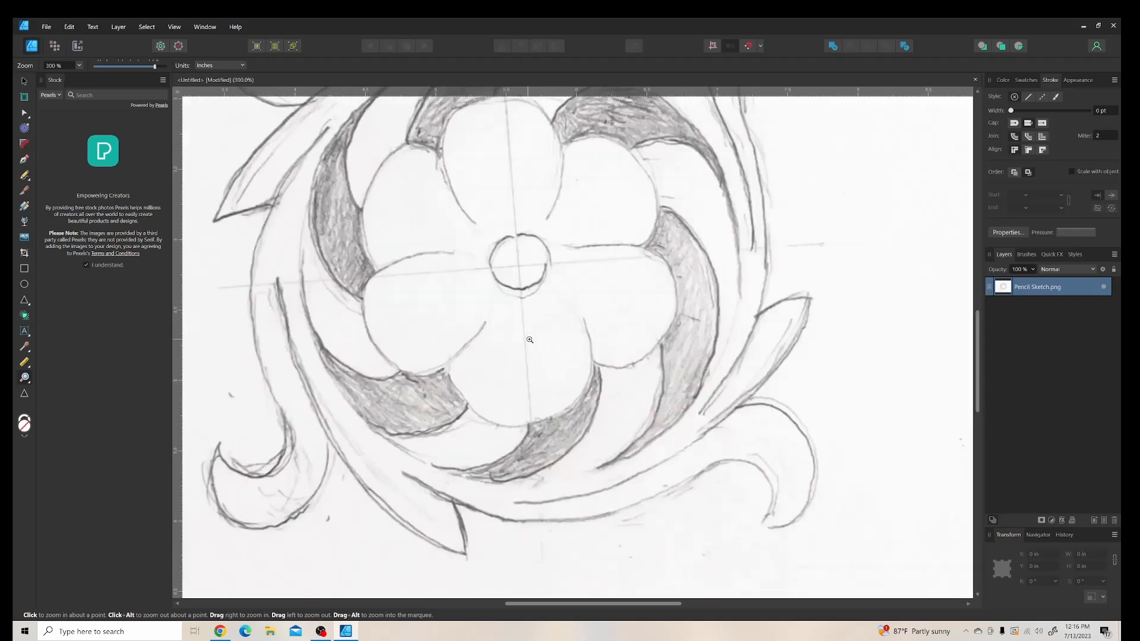
pyautogui.click(529, 339)
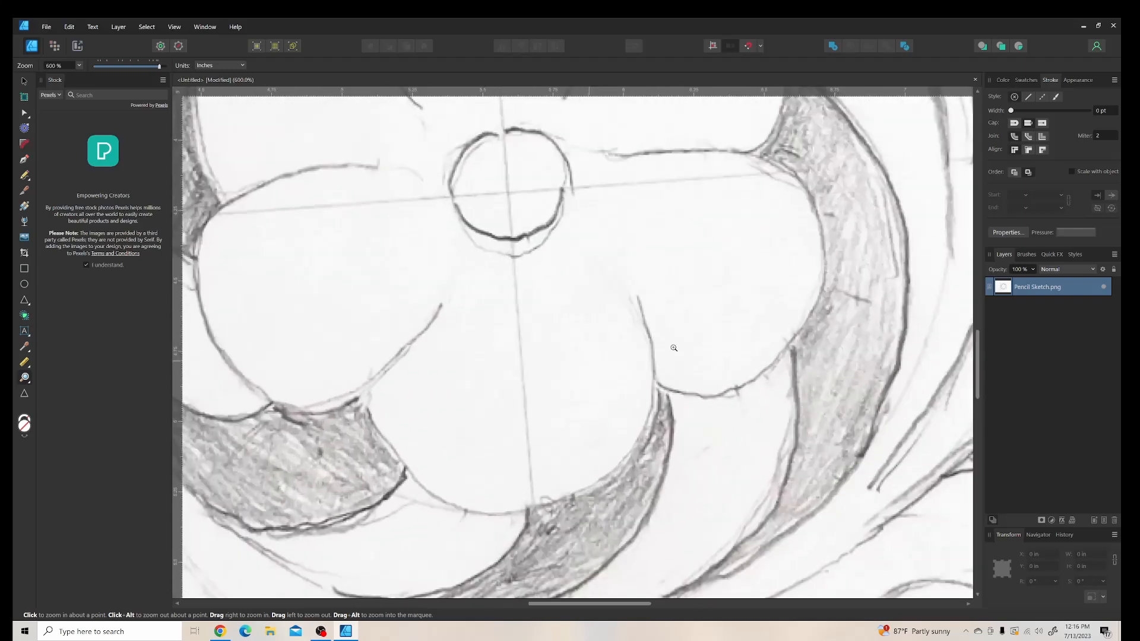
pyautogui.click(171, 28)
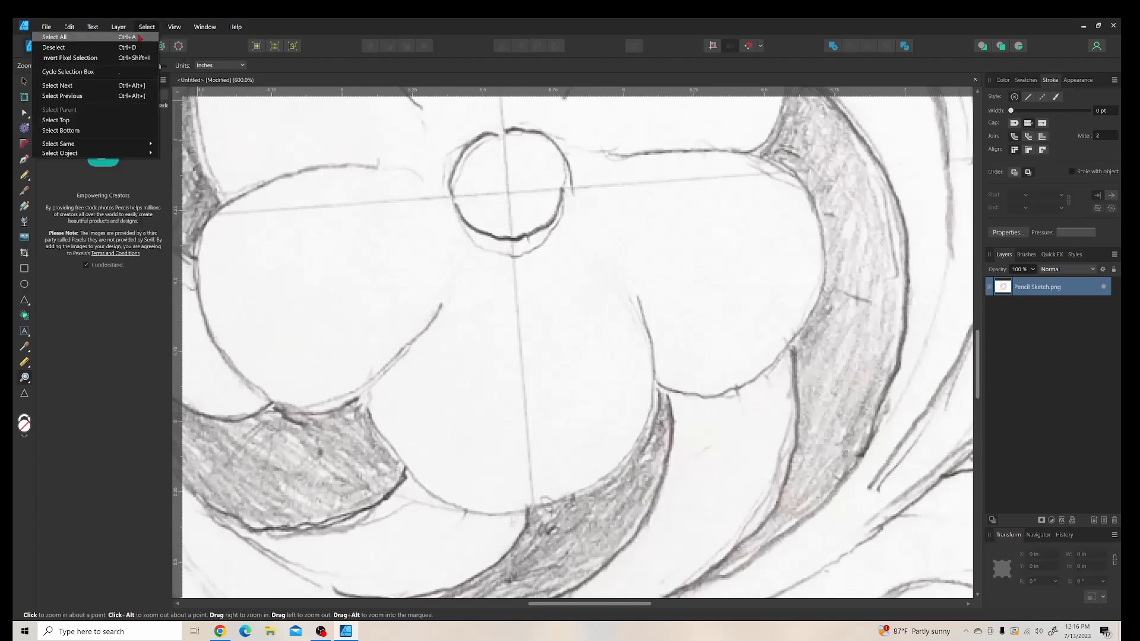
pyautogui.moveTo(153, 38)
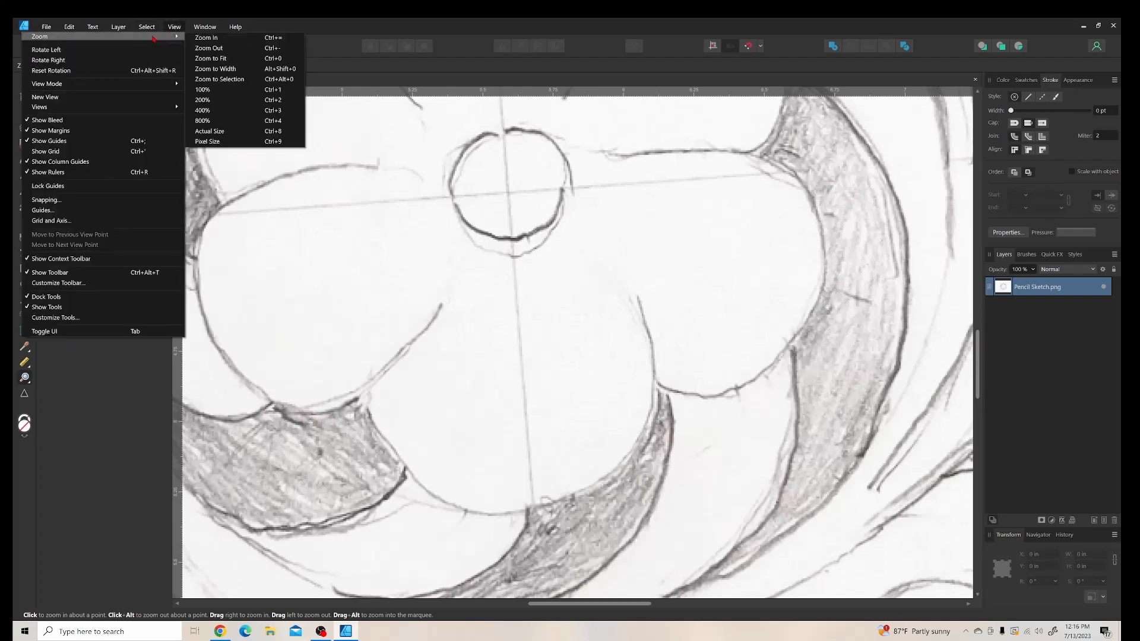
pyautogui.click(210, 58)
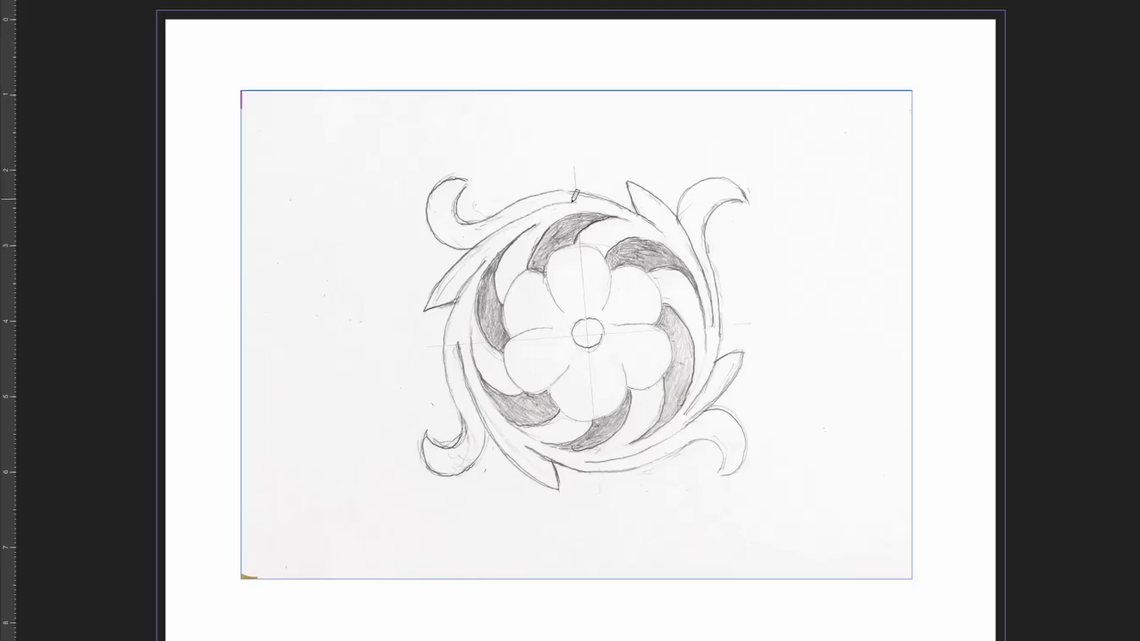
# Step: Trace the long upper edge of the sketch's upper-left leaf with the Pencil tool and thicken the stroke to 4.9 pt
pyautogui.moveTo(573, 202)
pyautogui.mouseDown()
pyautogui.moveTo(478, 236)
pyautogui.moveTo(429, 298)
pyautogui.mouseUp()
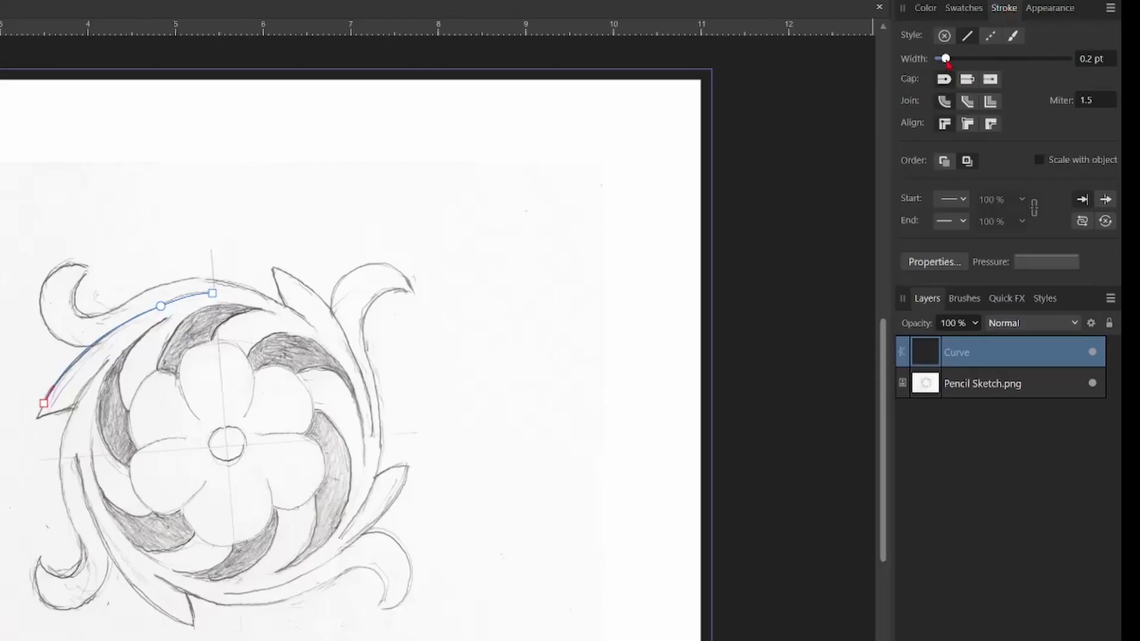
pyautogui.moveTo(945, 59); pyautogui.dragTo(982, 65)
# Step: Colour the traced curve's stroke red (EE093C) and set its width to 2 pt
pyautogui.click(924, 8)
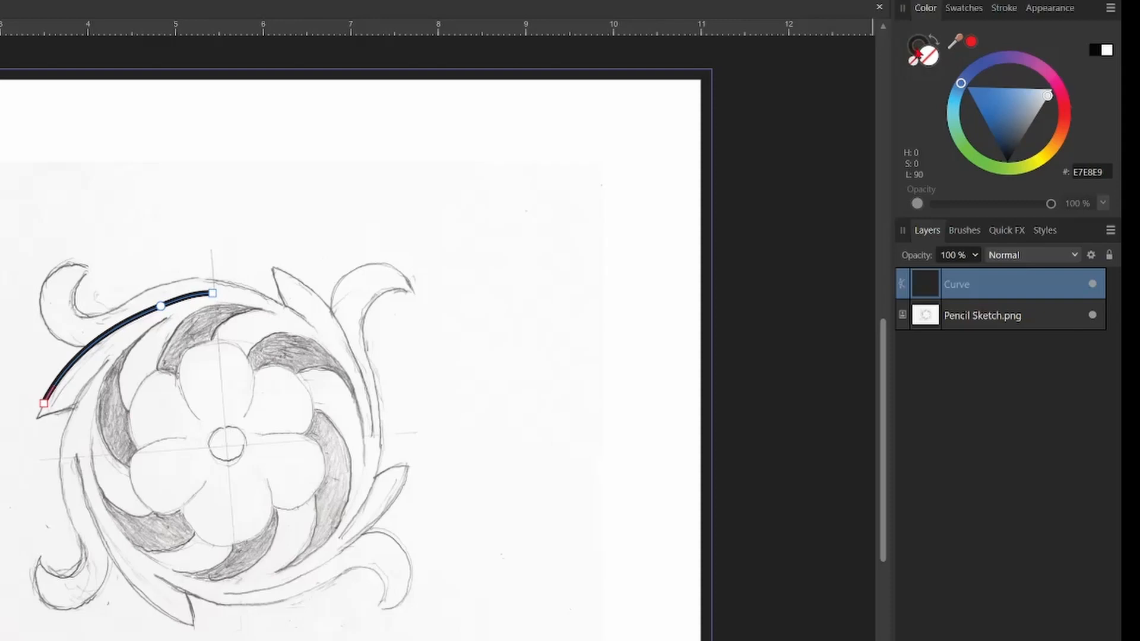
pyautogui.click(912, 53)
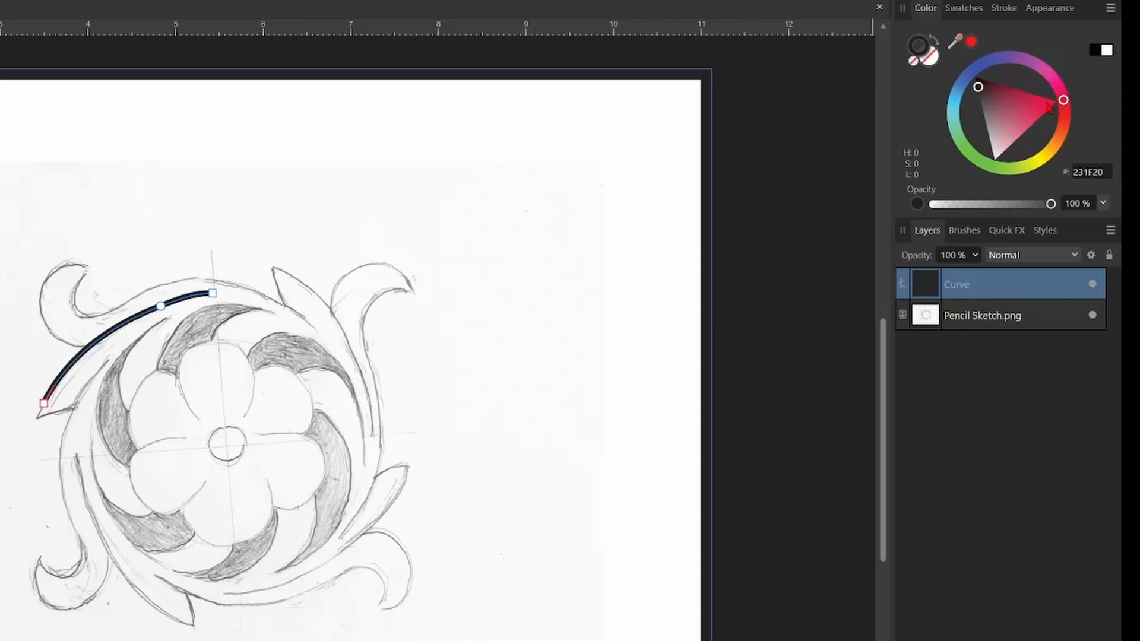
pyautogui.click(1050, 107)
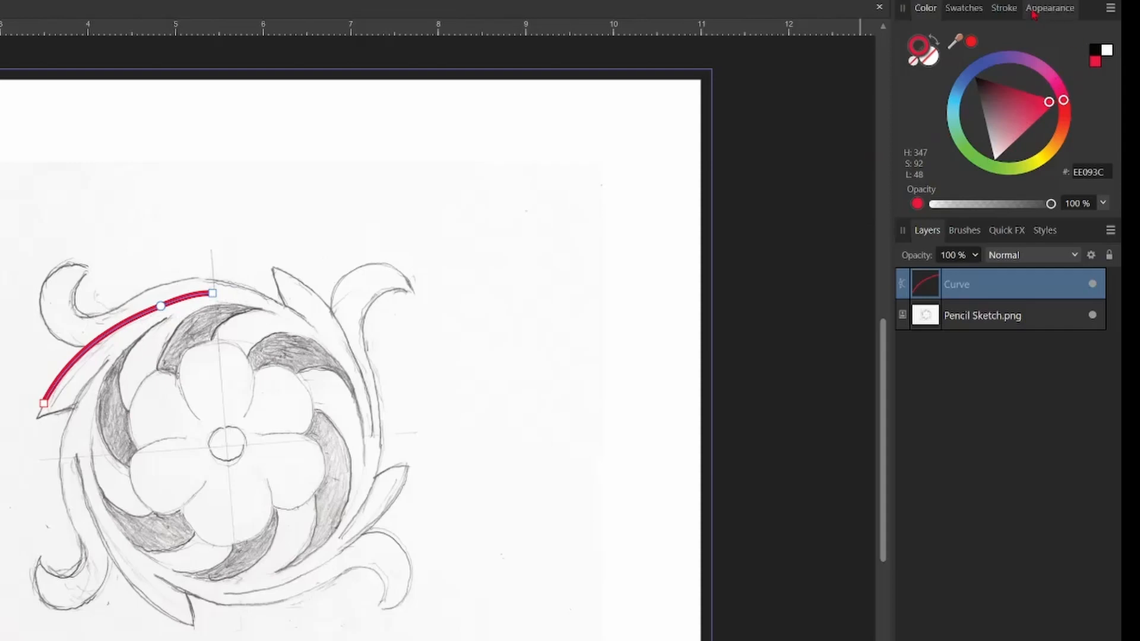
pyautogui.click(1009, 12)
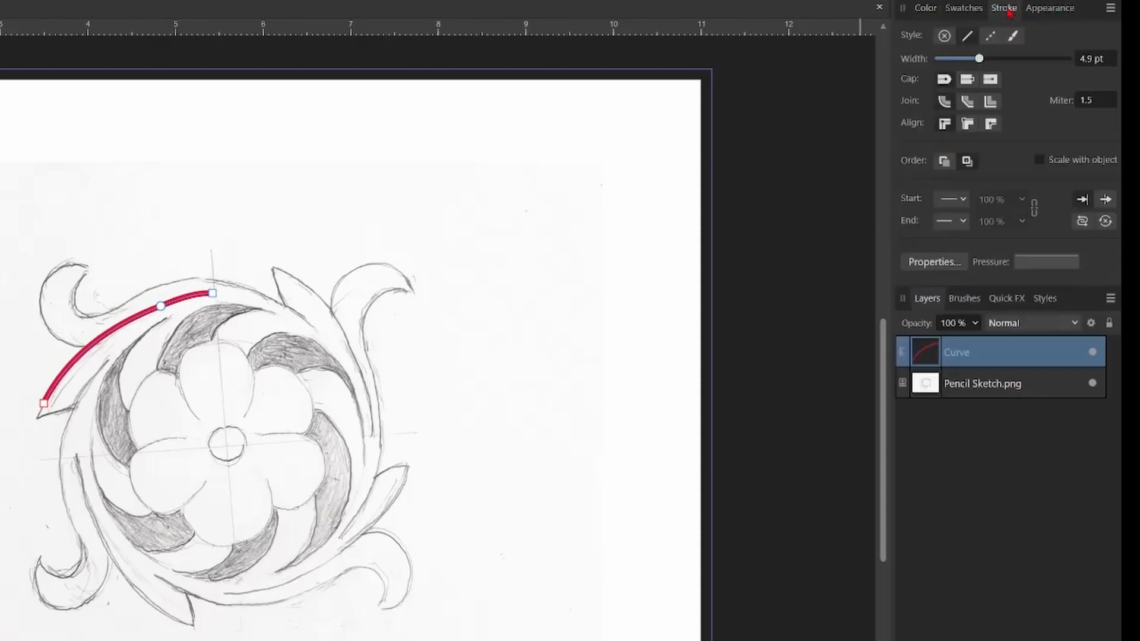
pyautogui.click(1090, 59)
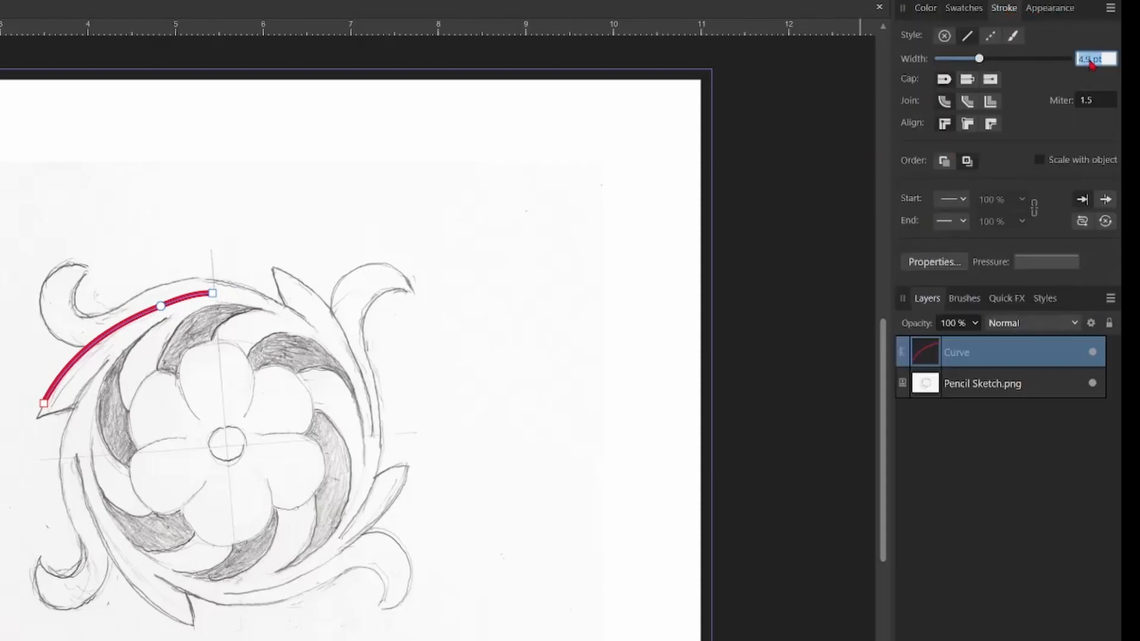
pyautogui.write('2')
pyautogui.press('Return')
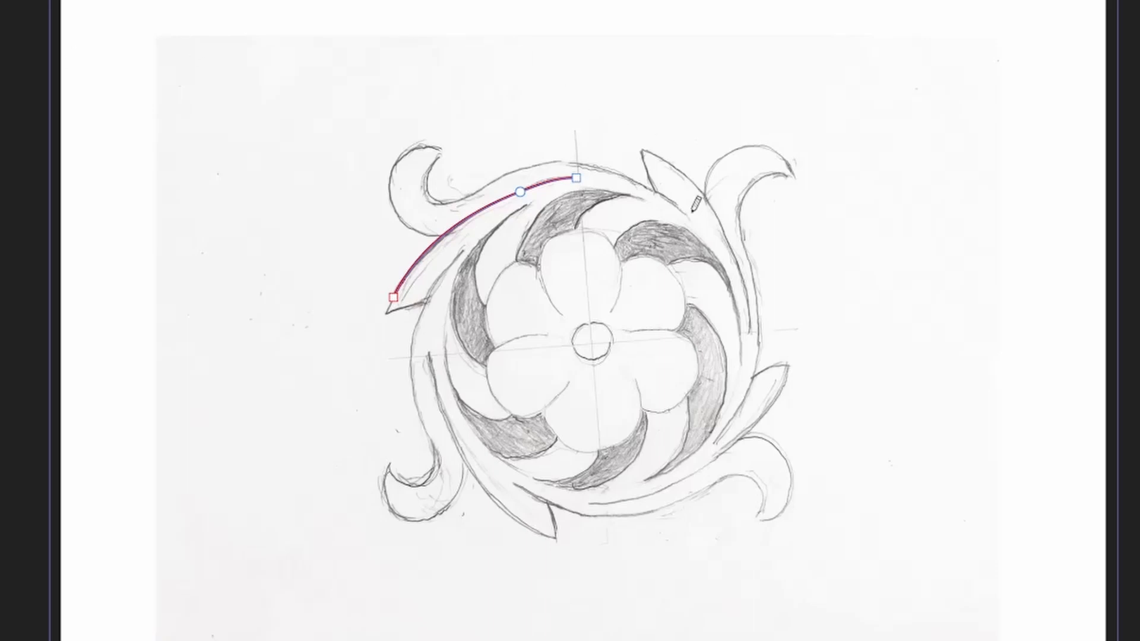
# Step: Trace the vine's outer edge from beside the upper-right leaf to the tip of the upper-left scroll and deselect the curve
pyautogui.moveTo(686, 213)
pyautogui.mouseDown()
pyautogui.moveTo(594, 165)
pyautogui.moveTo(605, 172)
pyautogui.moveTo(484, 174)
pyautogui.moveTo(295, 233)
pyautogui.moveTo(255, 267)
pyautogui.moveTo(165, 293)
pyautogui.moveTo(145, 259)
pyautogui.moveTo(143, 221)
pyautogui.moveTo(168, 161)
pyautogui.moveTo(239, 111)
pyautogui.mouseUp()
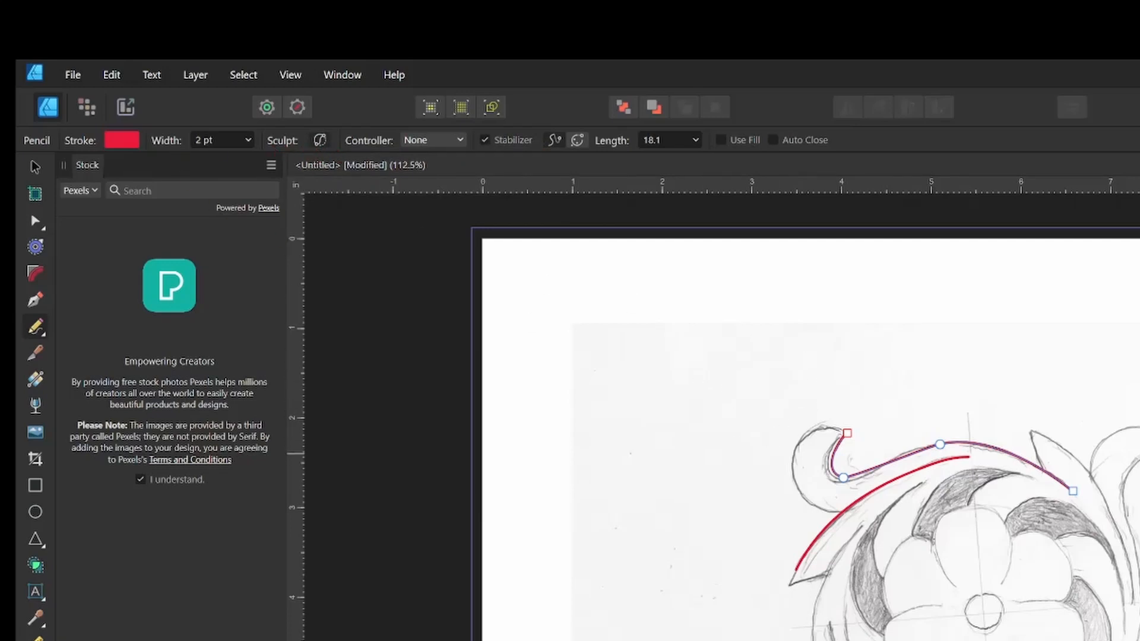
pyautogui.press('Escape')
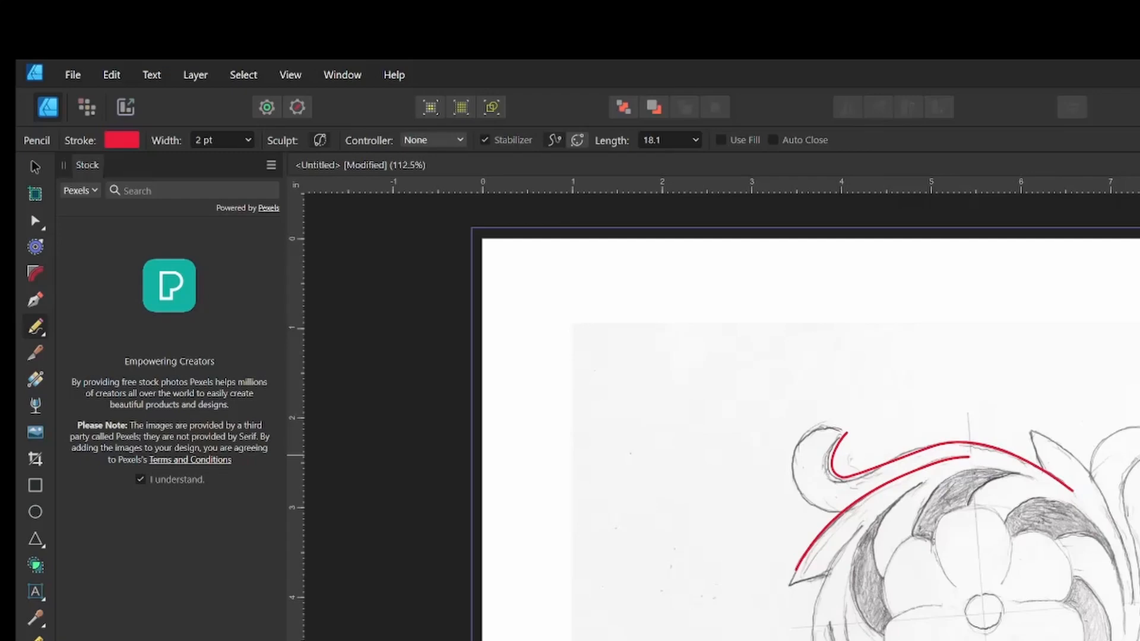
# Step: Try tracing the outer arc of the upper-right scroll with the Pencil tool and undo that curve
pyautogui.moveTo(807, 168)
pyautogui.mouseDown()
pyautogui.moveTo(771, 138)
pyautogui.moveTo(746, 140)
pyautogui.moveTo(721, 153)
pyautogui.moveTo(713, 185)
pyautogui.mouseUp()
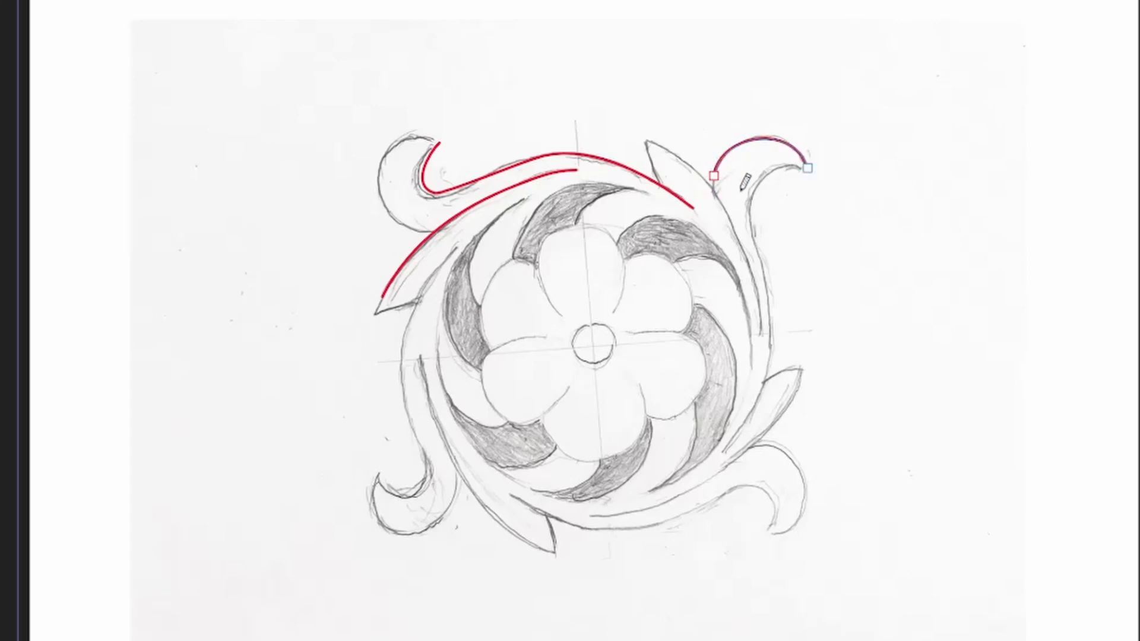
pyautogui.hotkey('ctrl', 'z')
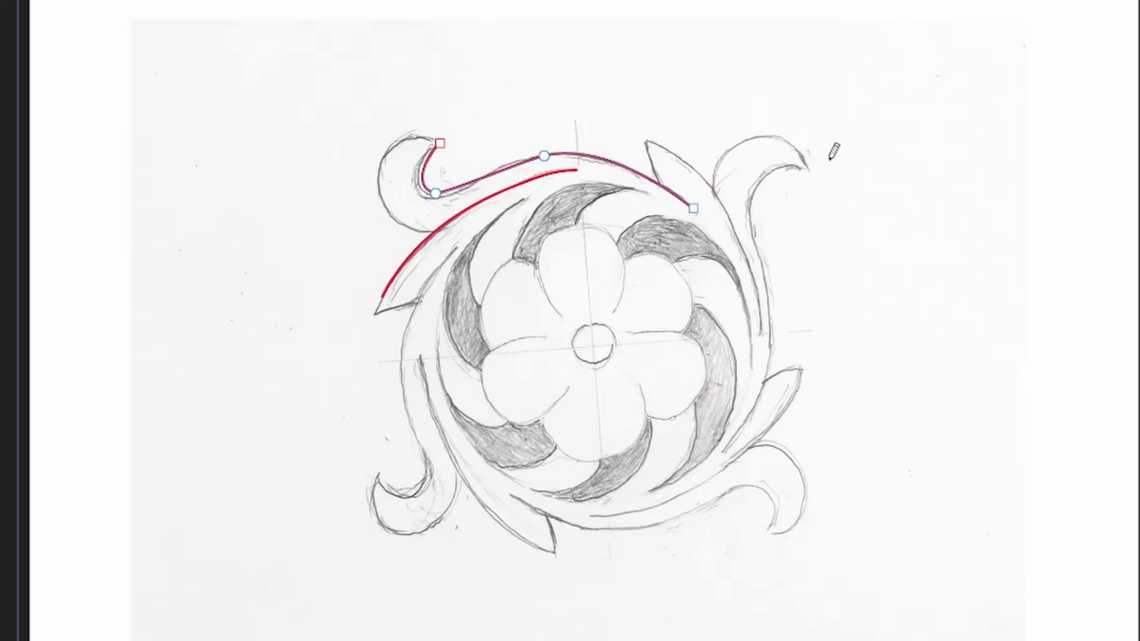
# Step: Trace the outer arc of the upper-right scroll from its tip down to the vine with the Pencil tool
pyautogui.moveTo(806, 168)
pyautogui.mouseDown()
pyautogui.moveTo(783, 138)
pyautogui.moveTo(746, 141)
pyautogui.moveTo(720, 155)
pyautogui.moveTo(712, 202)
pyautogui.mouseUp()
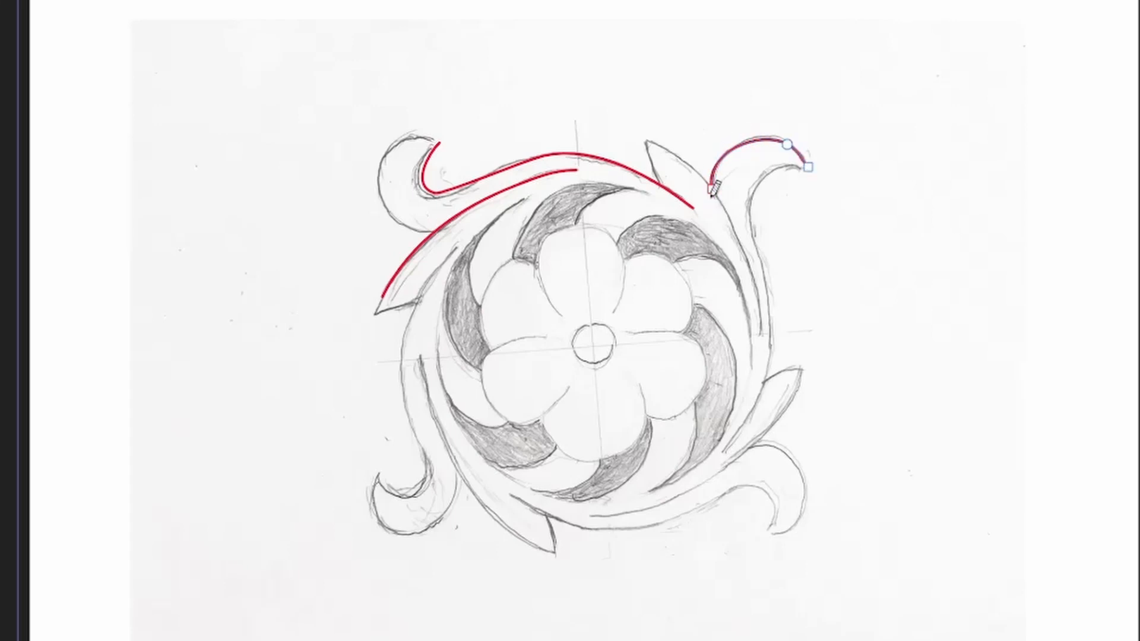
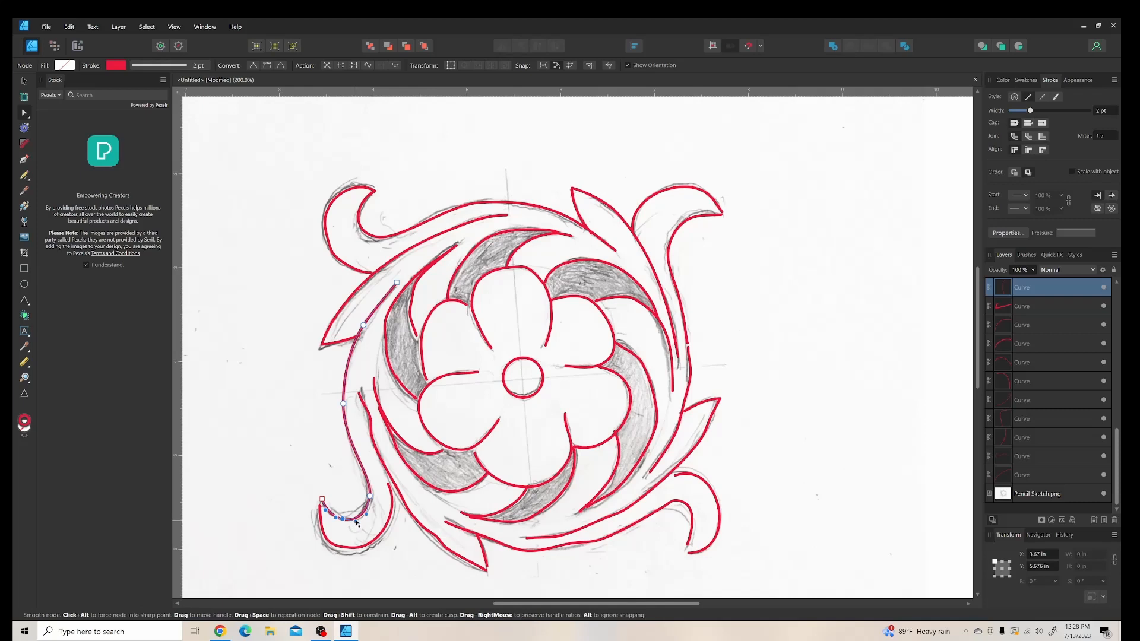
# Step: Extend the handle at the upper end of the lower-left scroll's outer curve and delete the node at its base
pyautogui.click(391, 487)
pyautogui.click(387, 478)
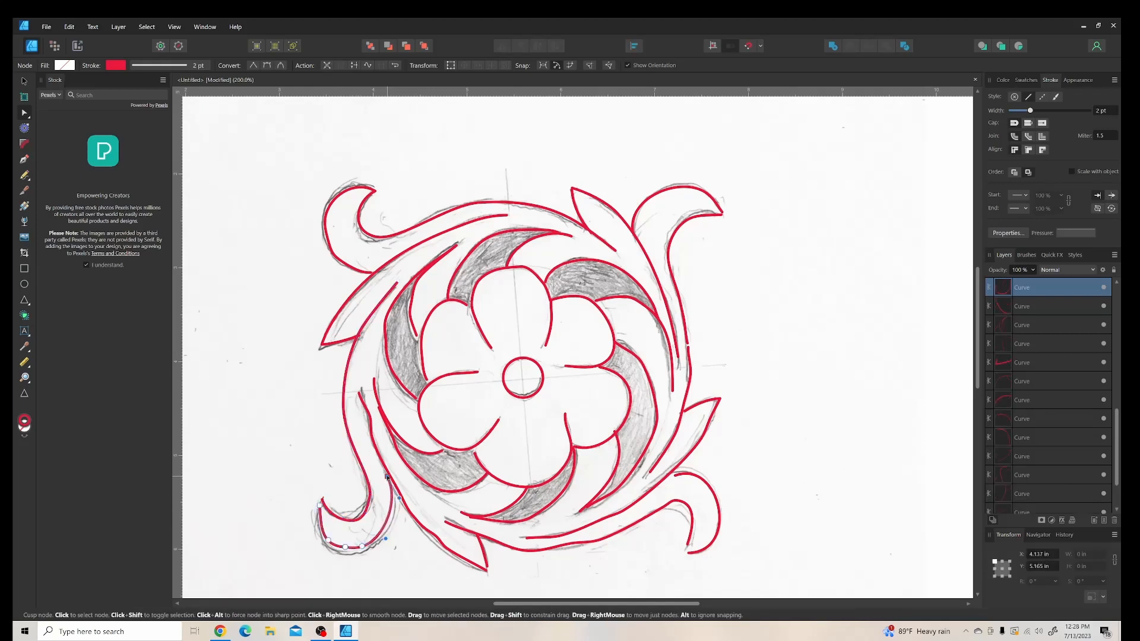
pyautogui.moveTo(399, 501); pyautogui.dragTo(407, 510)
pyautogui.click(345, 547)
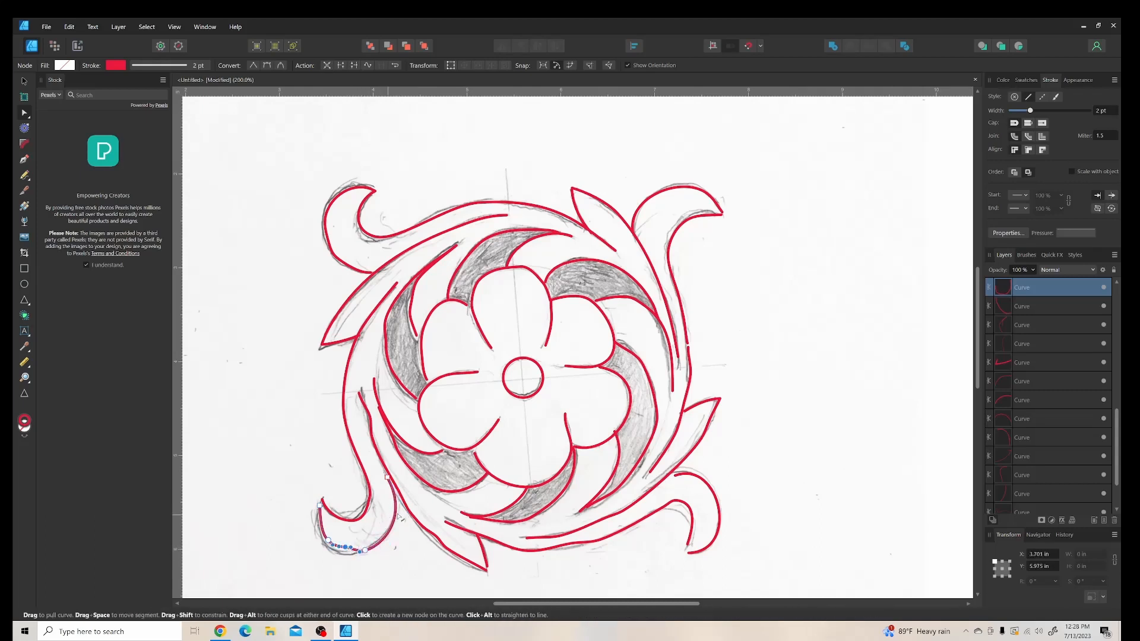
pyautogui.press('Delete')
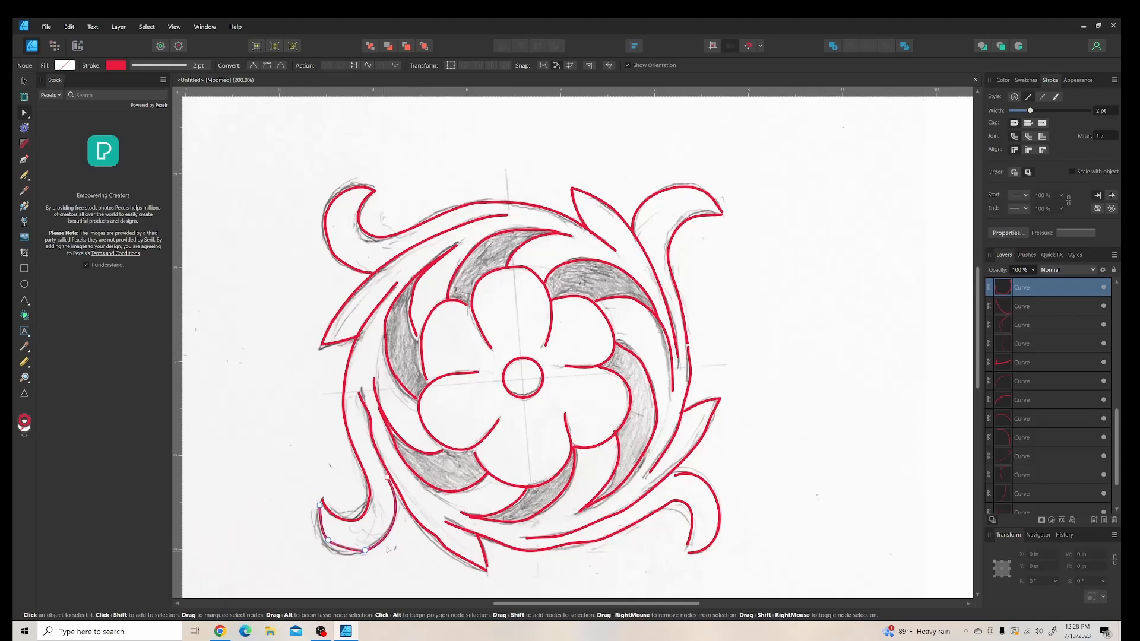
# Step: Move the lower-left scroll's outer node outward and adjust the neighbouring base node's handle to follow the sketch
pyautogui.click(328, 541)
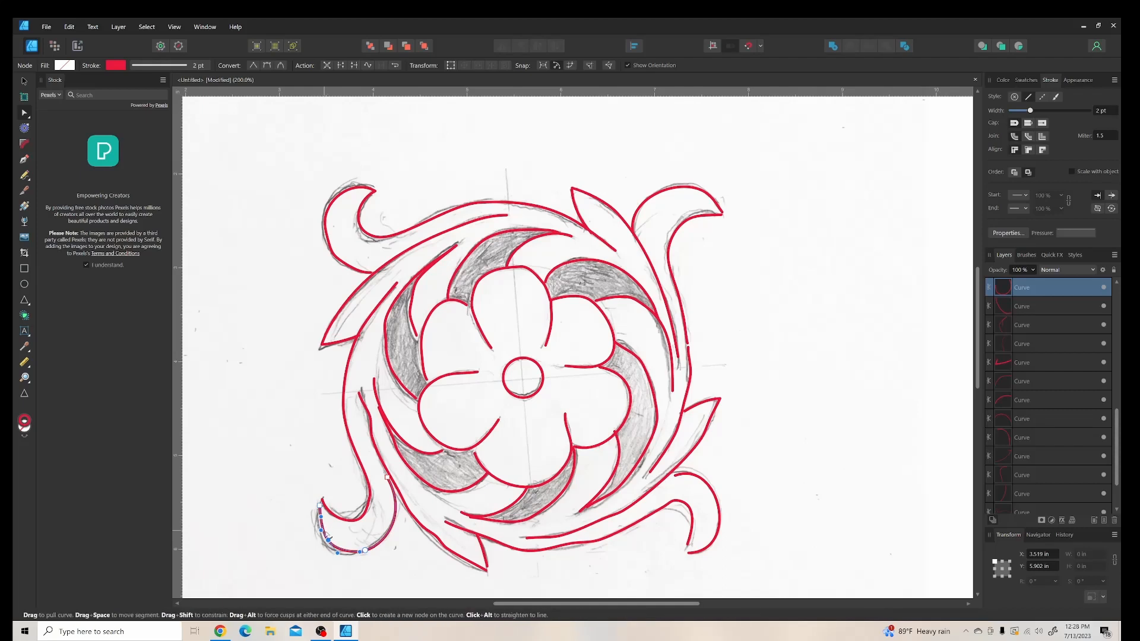
pyautogui.moveTo(328, 542); pyautogui.dragTo(323, 544)
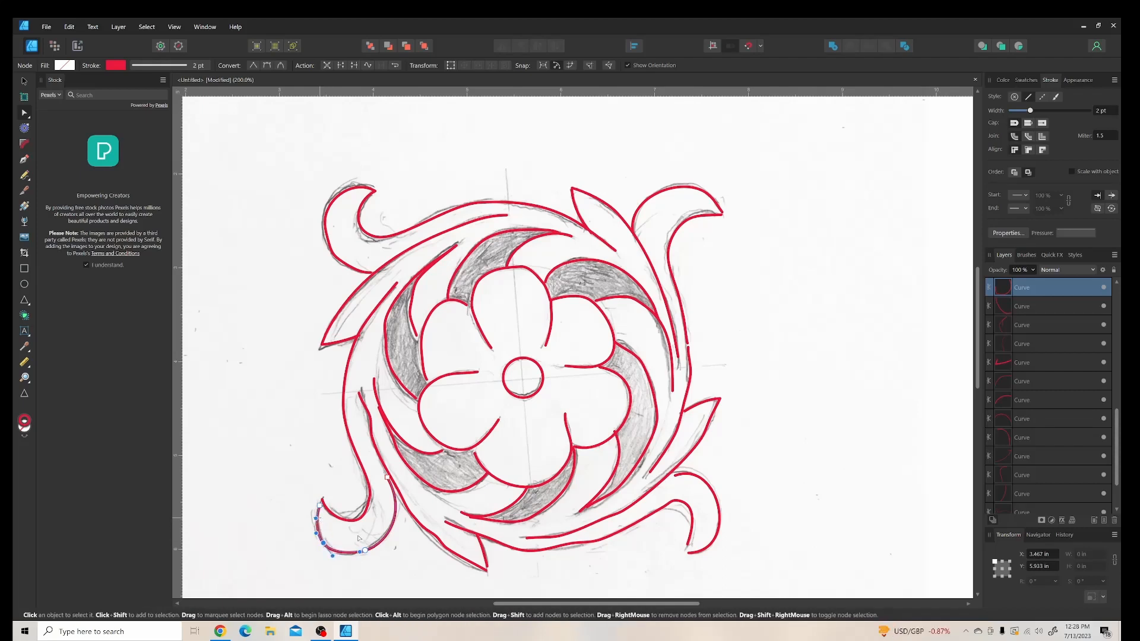
pyautogui.click(365, 551)
pyautogui.moveTo(356, 551); pyautogui.dragTo(353, 556)
# Step: Adjust the bend node's handle on the lower-left scroll's inner curve to reshape its hook
pyautogui.click(368, 506)
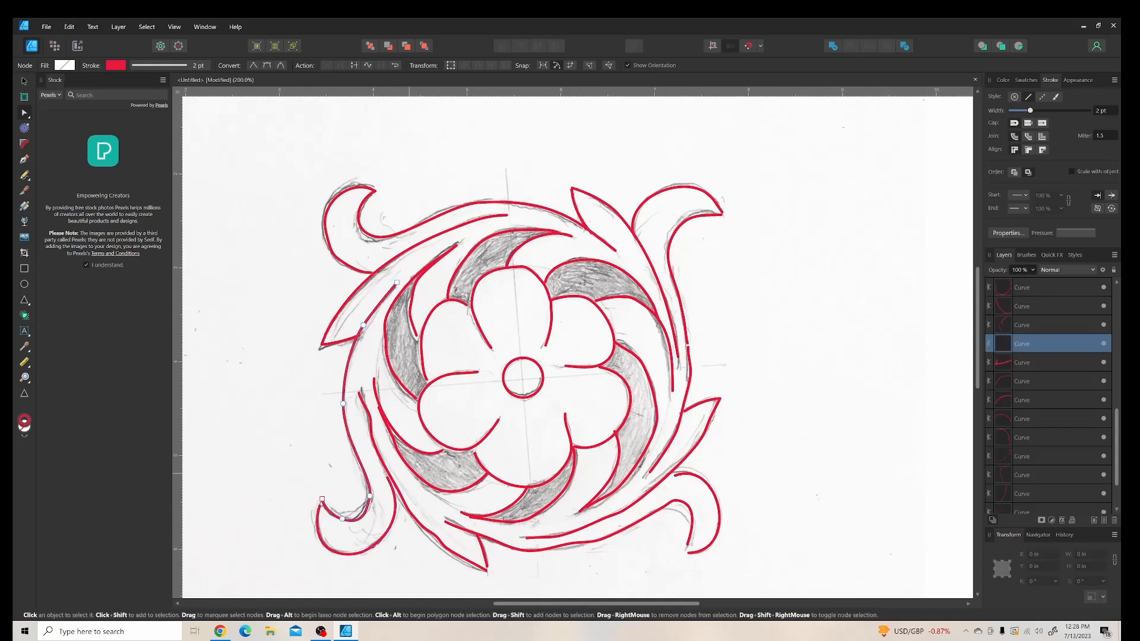
pyautogui.click(370, 495)
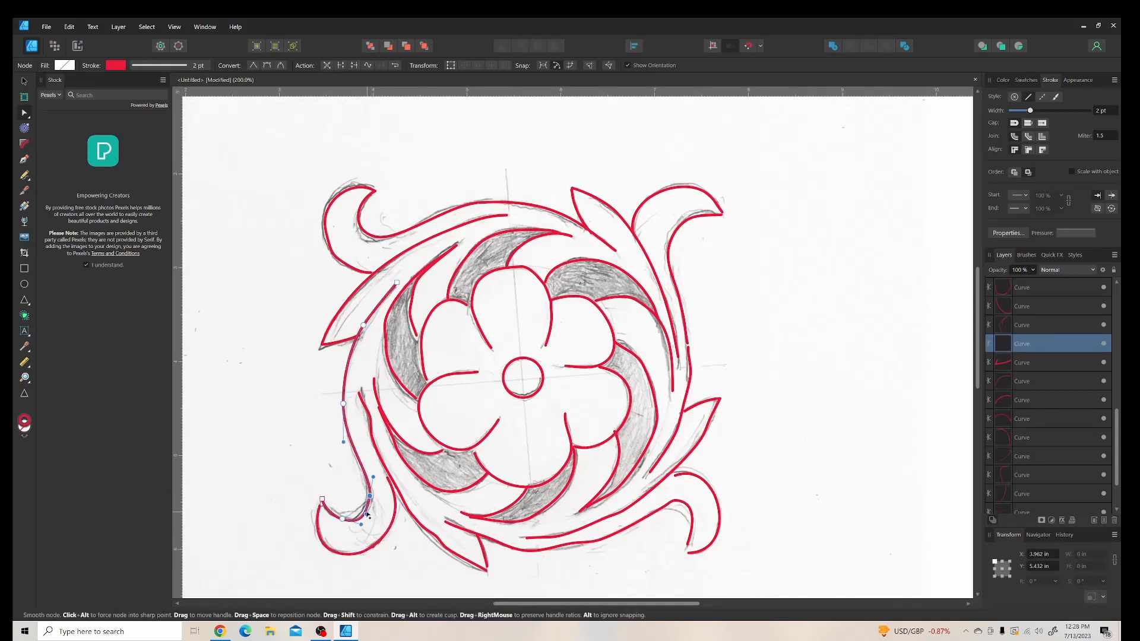
pyautogui.moveTo(366, 513); pyautogui.dragTo(358, 520)
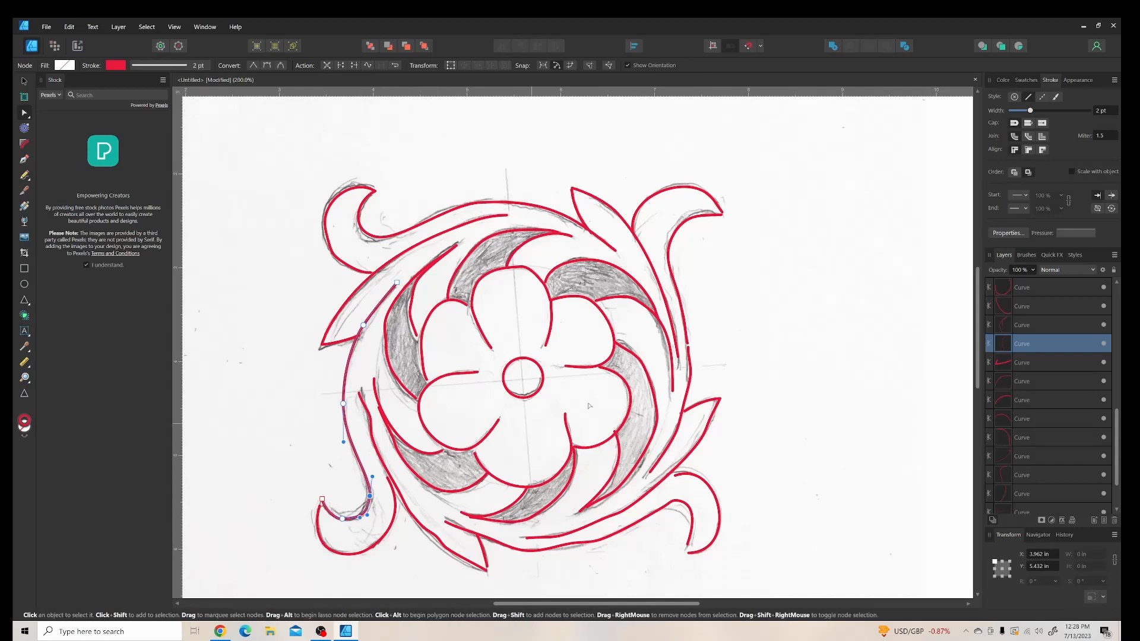
# Step: Move the upper end of the lower-left scroll's outer curve onto the adjoining leaf's long edge
pyautogui.click(397, 488)
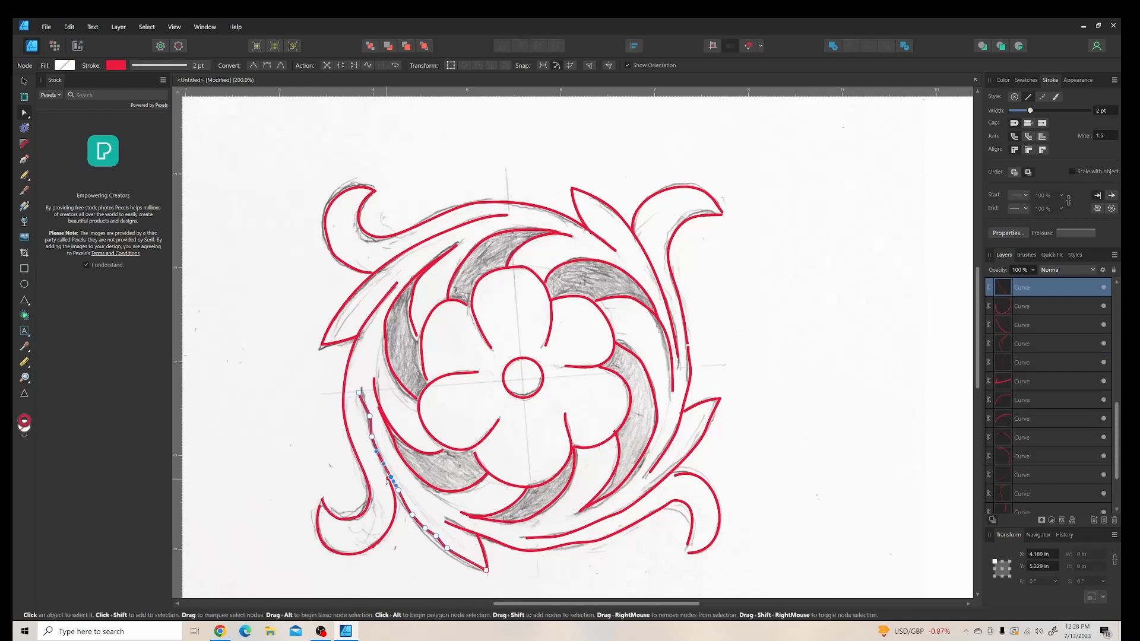
pyautogui.click(387, 476)
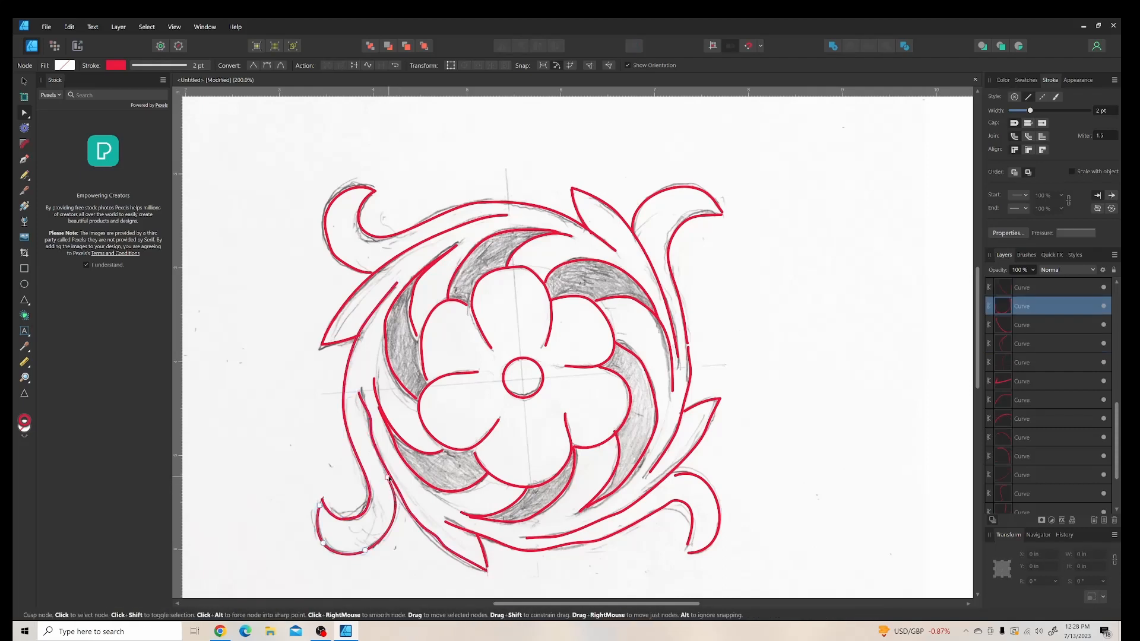
pyautogui.click(388, 476)
pyautogui.moveTo(389, 477); pyautogui.dragTo(392, 473)
# Step: Delete the surplus nodes on the upper and lower stretches of the lower-left leaf's long edge
pyautogui.click(377, 450)
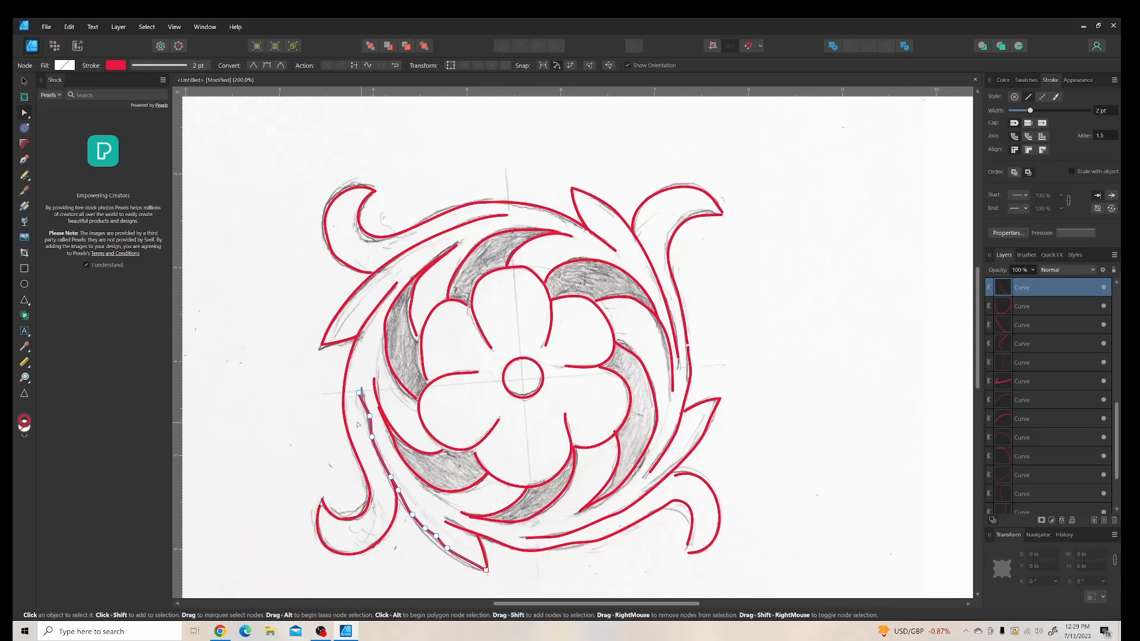
pyautogui.moveTo(352, 410); pyautogui.dragTo(390, 454)
pyautogui.press('Delete')
pyautogui.moveTo(403, 511); pyautogui.dragTo(449, 547)
pyautogui.press('Delete')
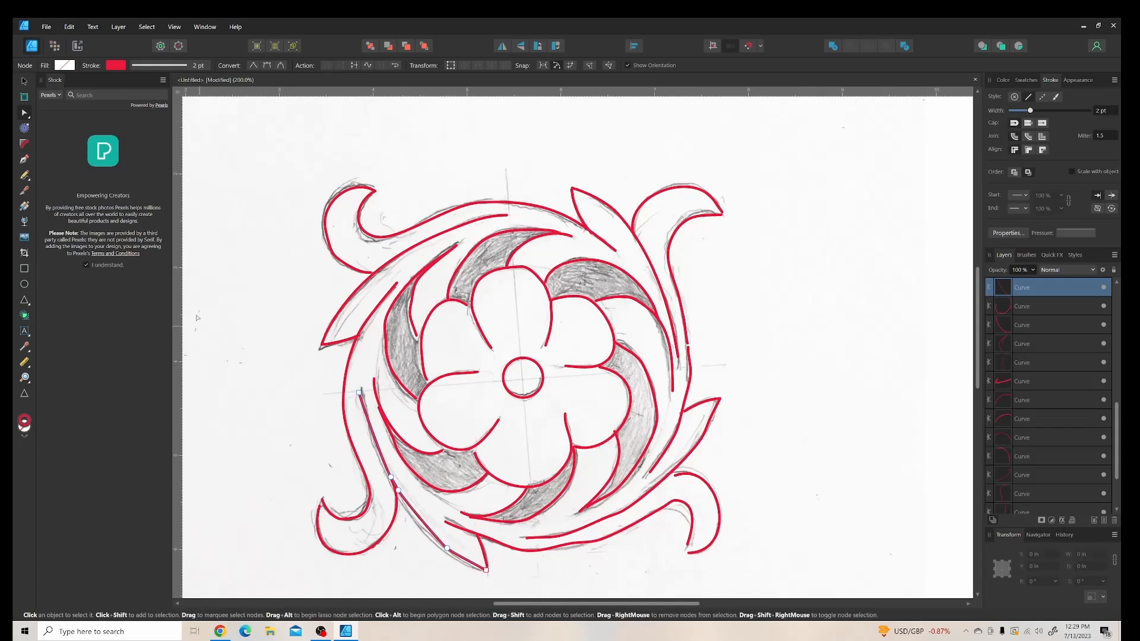
# Step: Lengthen the handle at the leaf edge's upper end and delete the node just below its junction with the scroll
pyautogui.click(361, 391)
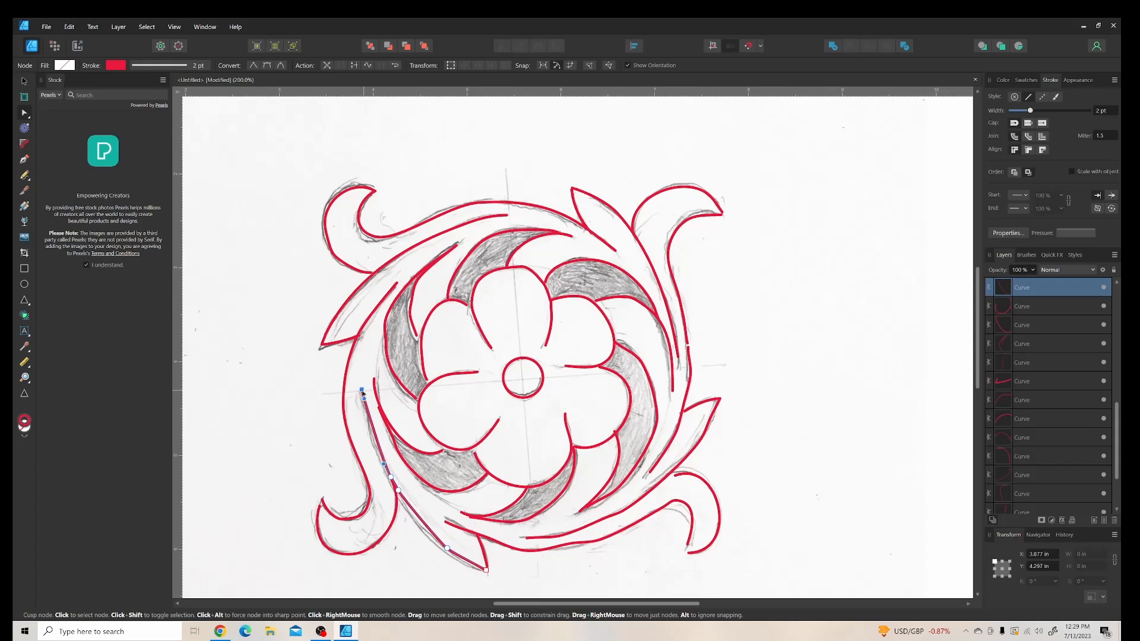
pyautogui.moveTo(363, 405); pyautogui.dragTo(366, 431)
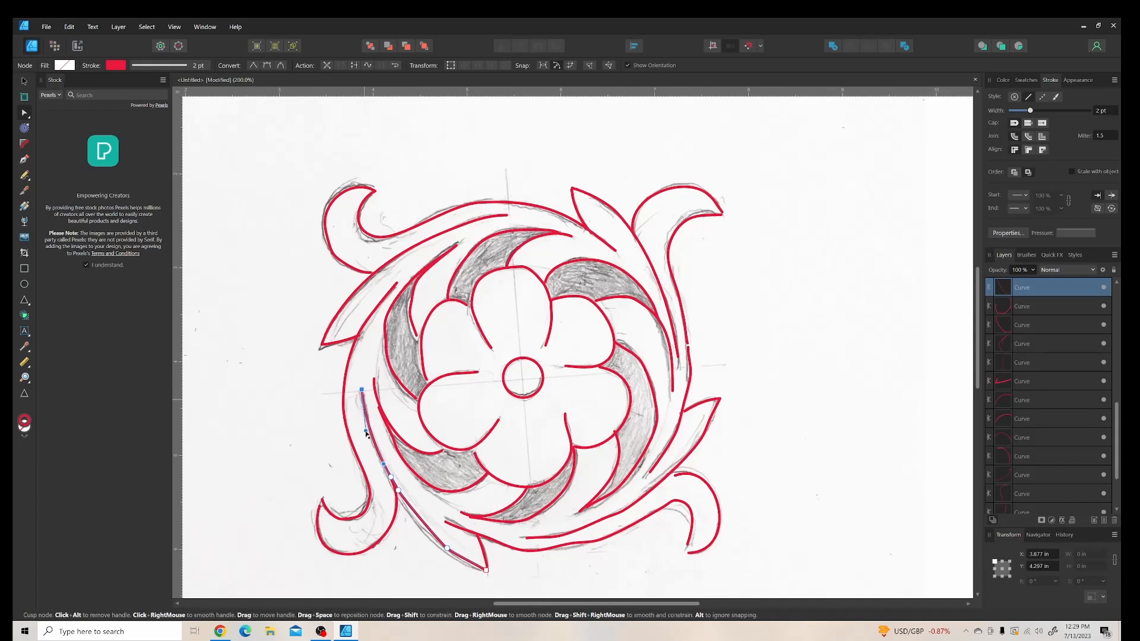
pyautogui.click(398, 491)
pyautogui.press('Delete')
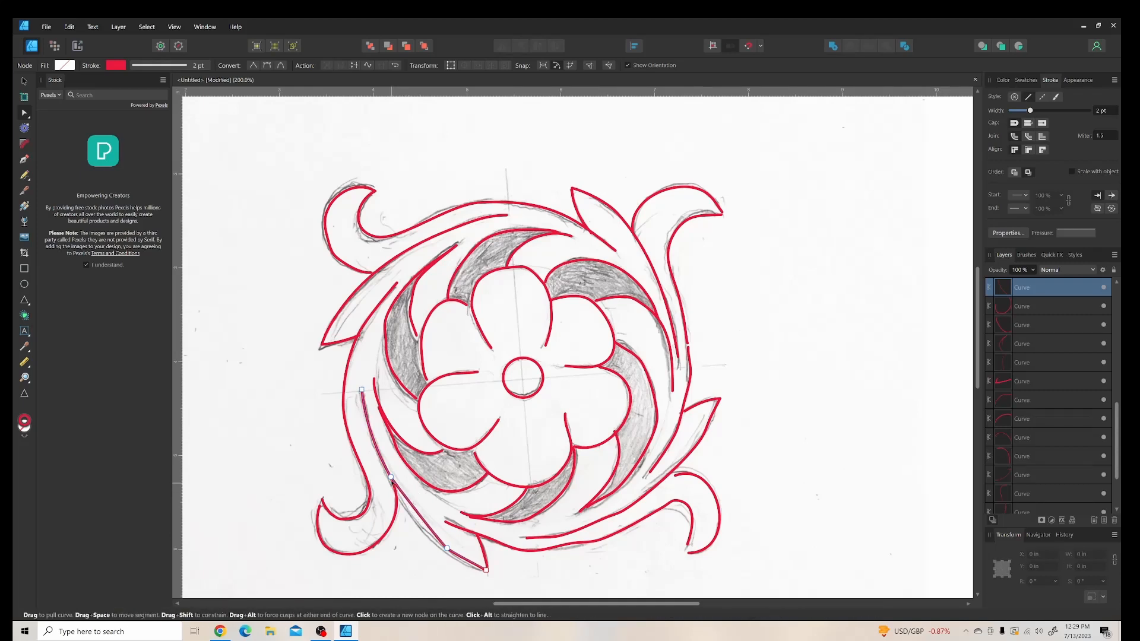
# Step: Extend the leaf edge's junction-node handle, adjust the node at the leaf tip, and delete the node just before it
pyautogui.click(391, 477)
pyautogui.moveTo(395, 485); pyautogui.dragTo(413, 523)
pyautogui.click(458, 556)
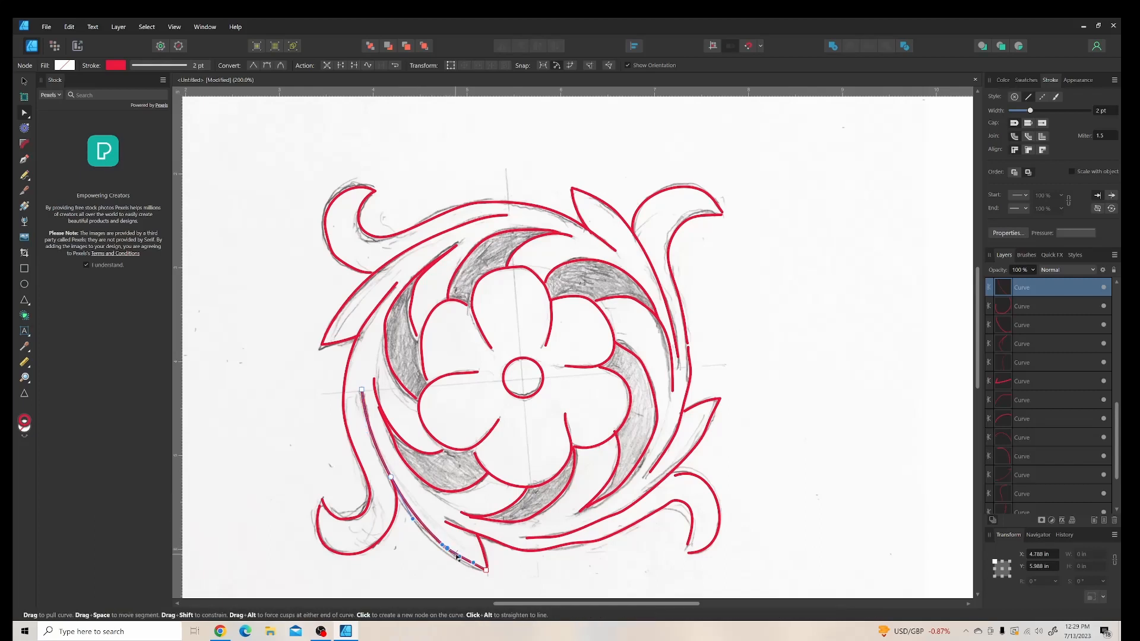
pyautogui.click(484, 571)
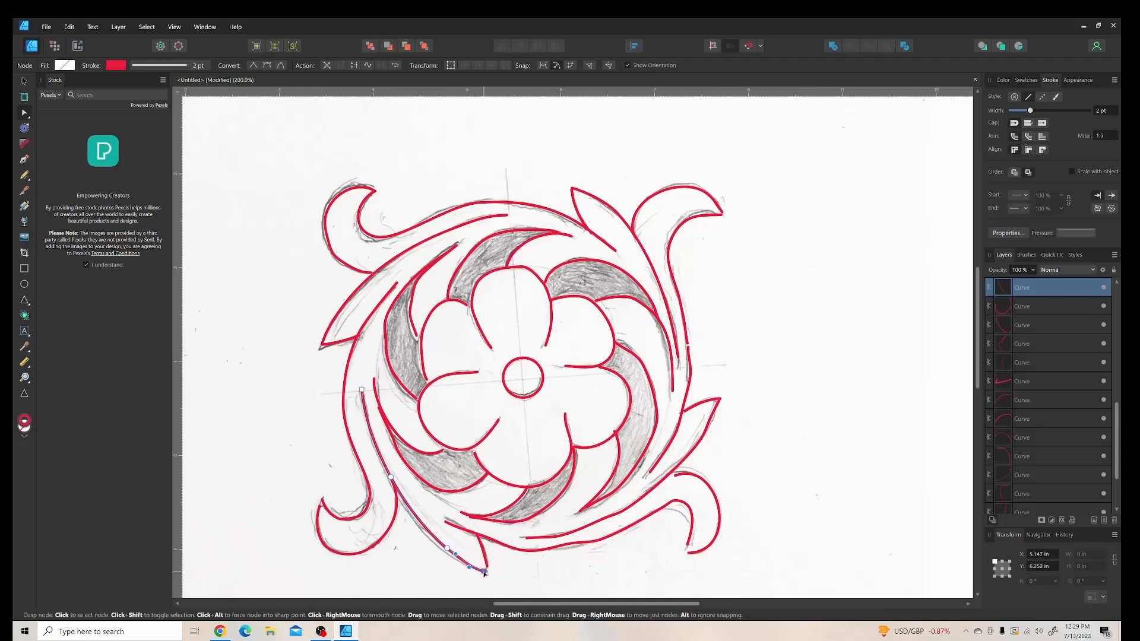
pyautogui.click(446, 549)
pyautogui.click(454, 568)
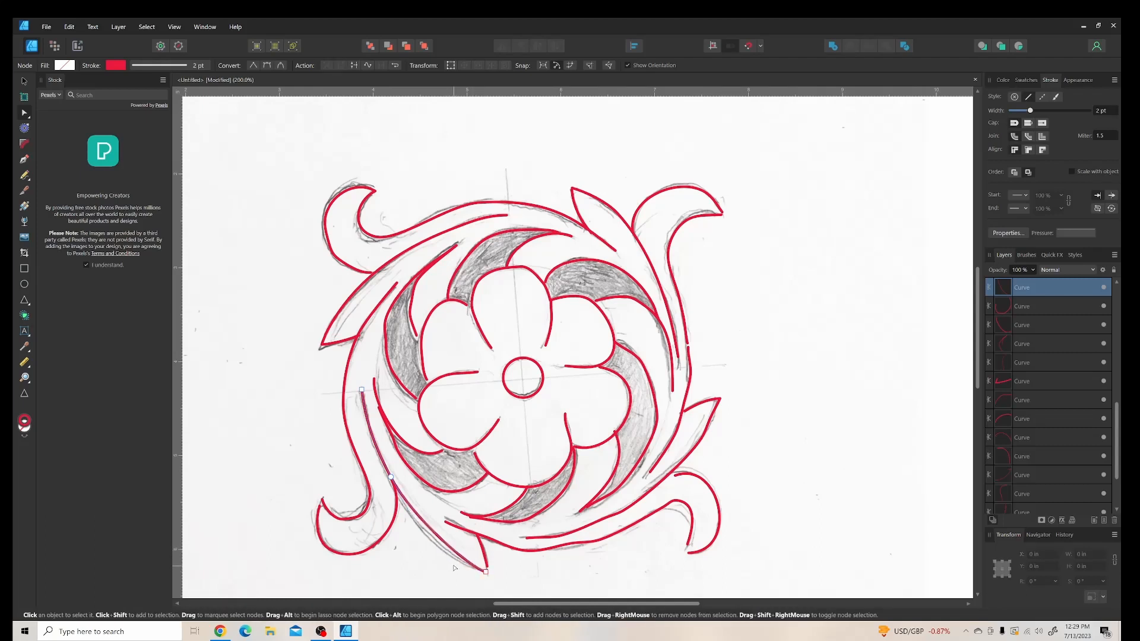
# Step: Bow the leaf's long edge outward with its handles and delete the remaining node at the scroll junction
pyautogui.click(390, 479)
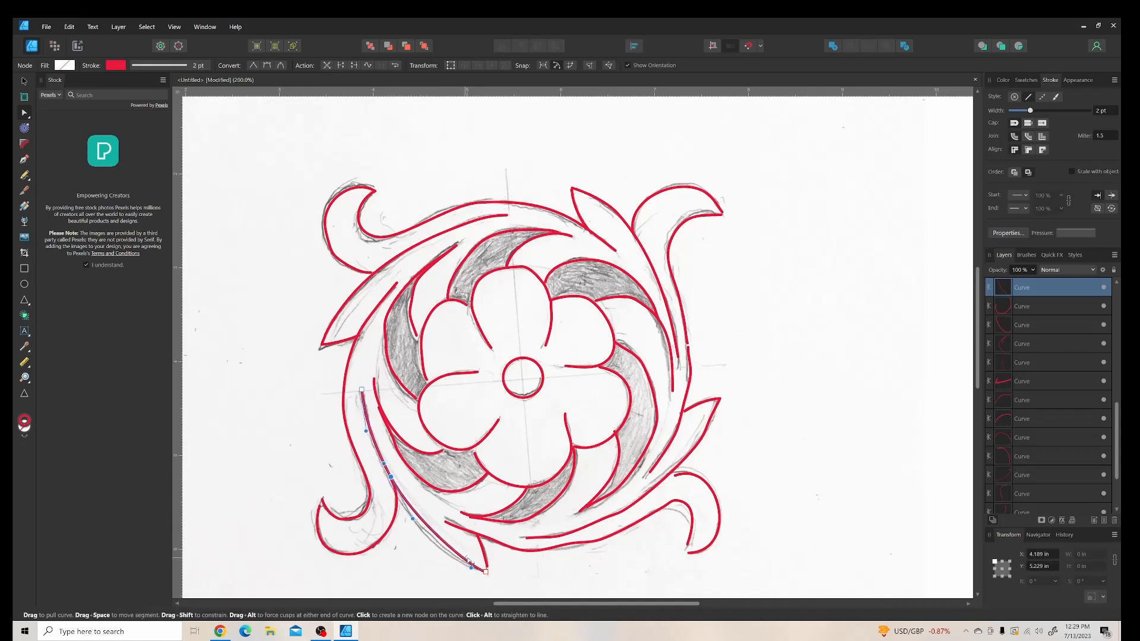
pyautogui.moveTo(471, 565); pyautogui.dragTo(450, 558)
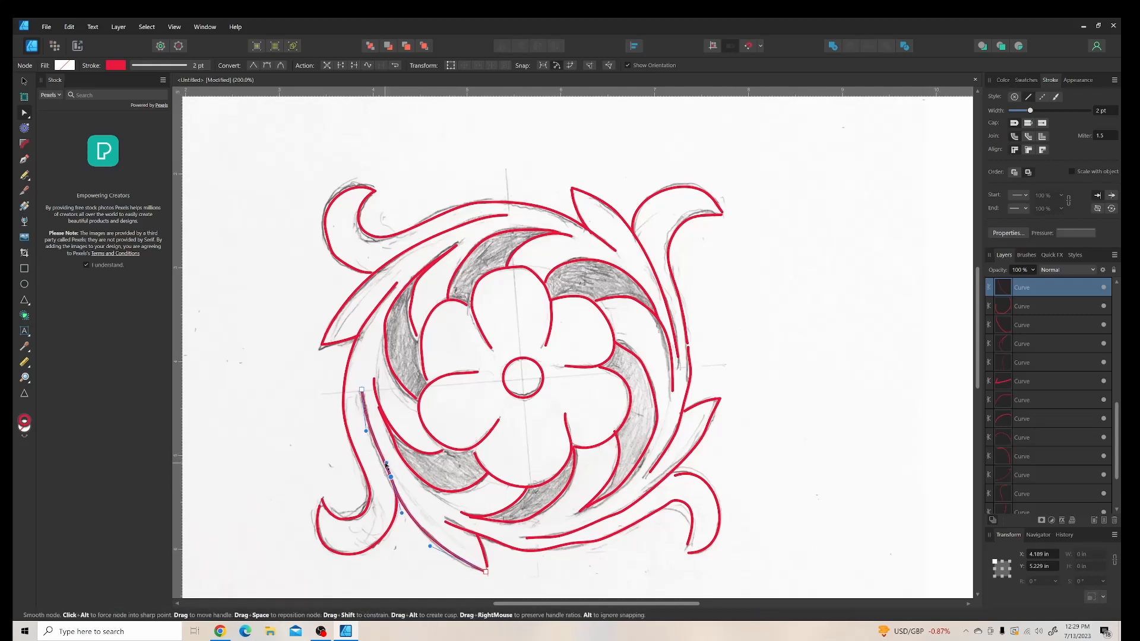
pyautogui.moveTo(385, 463); pyautogui.dragTo(382, 461)
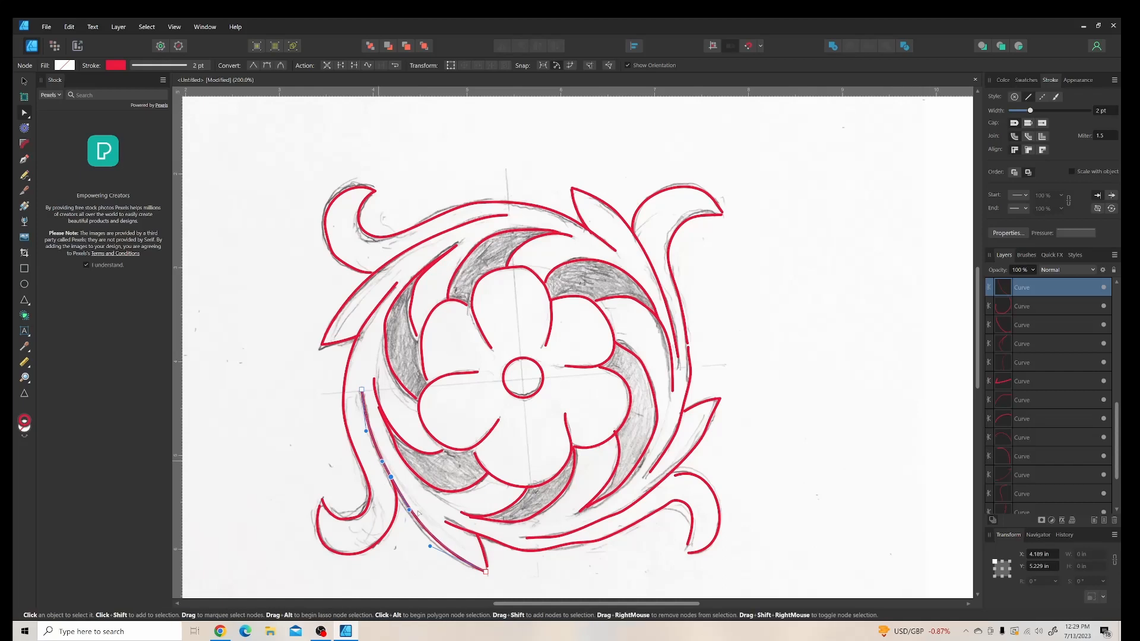
pyautogui.moveTo(429, 547); pyautogui.dragTo(413, 535)
pyautogui.press('Delete')
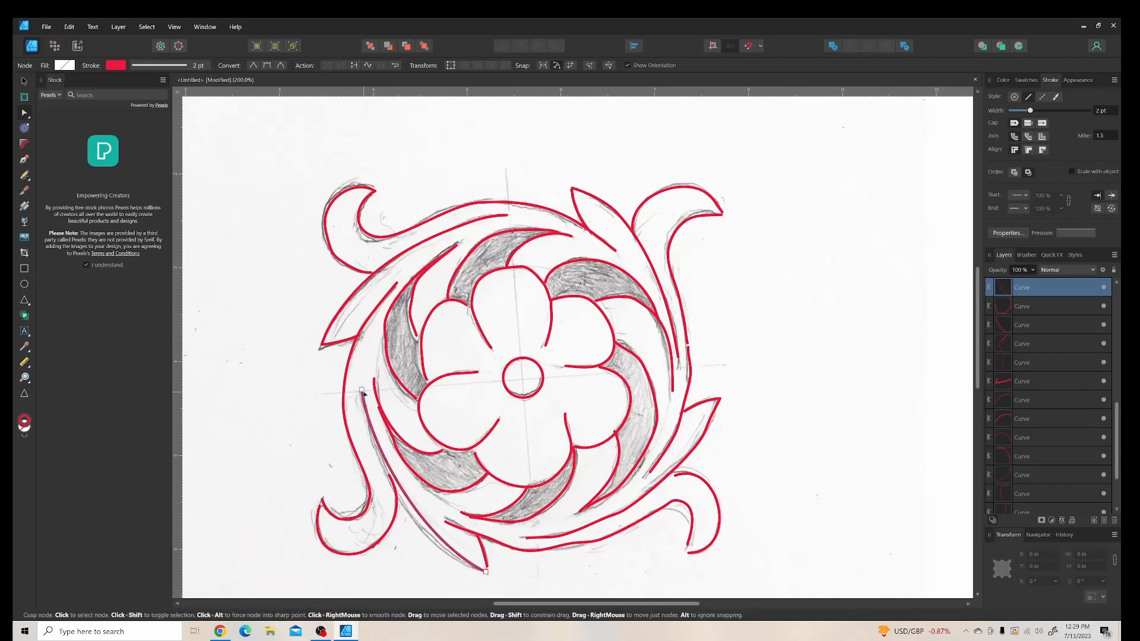
# Step: Adjust the upper end handle of the lower-left leaf's long edge to fit the sketch and switch to the Move tool
pyautogui.click(362, 390)
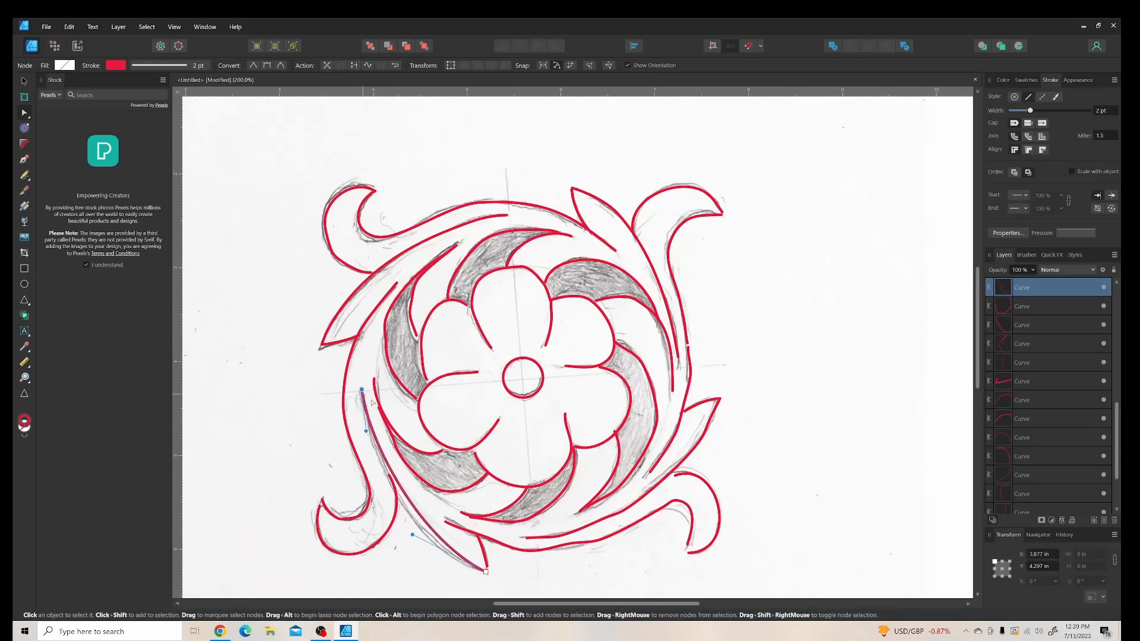
pyautogui.press('v')
pyautogui.moveTo(364, 432)
pyautogui.mouseDown()
pyautogui.moveTo(371, 445)
pyautogui.moveTo(360, 426)
pyautogui.moveTo(359, 435)
pyautogui.mouseUp()
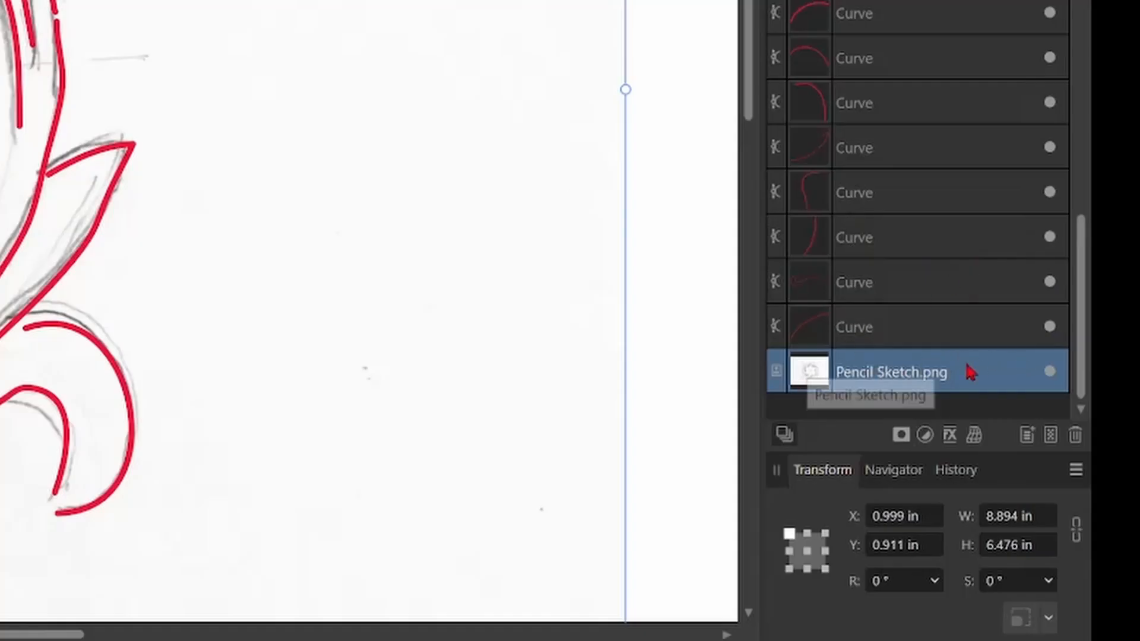
# Step: Lock the Pencil Sketch.png layer and test a marquee selection over the drawing
pyautogui.moveTo(1034, 371)
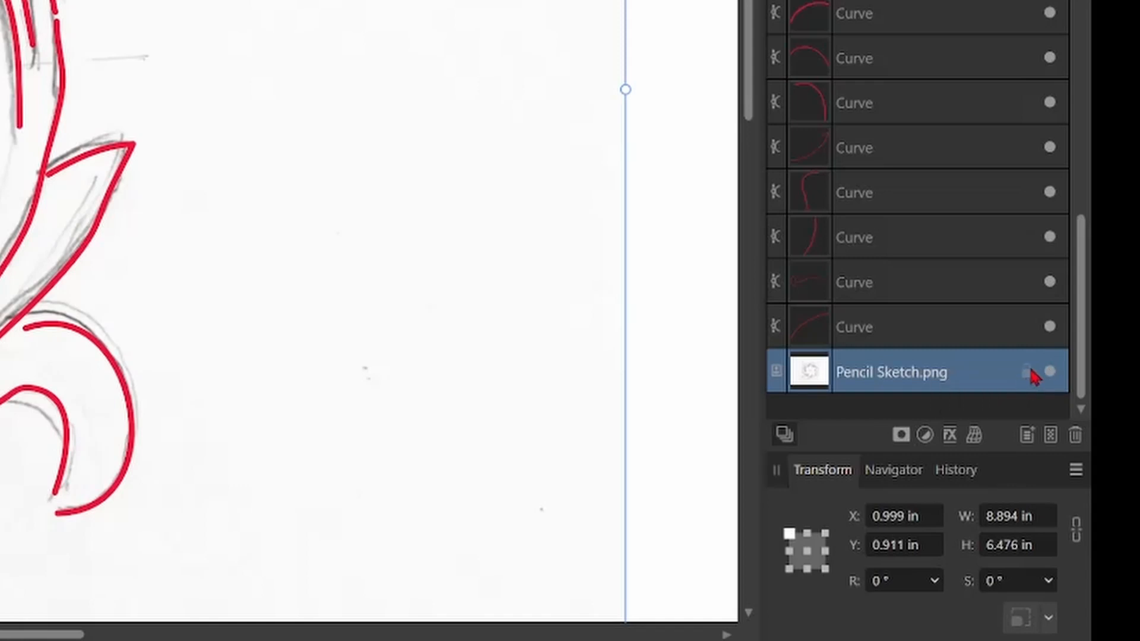
pyautogui.click(1027, 372)
pyautogui.moveTo(456, 261)
pyautogui.mouseDown()
pyautogui.moveTo(487, 199)
pyautogui.moveTo(514, 229)
pyautogui.mouseUp()
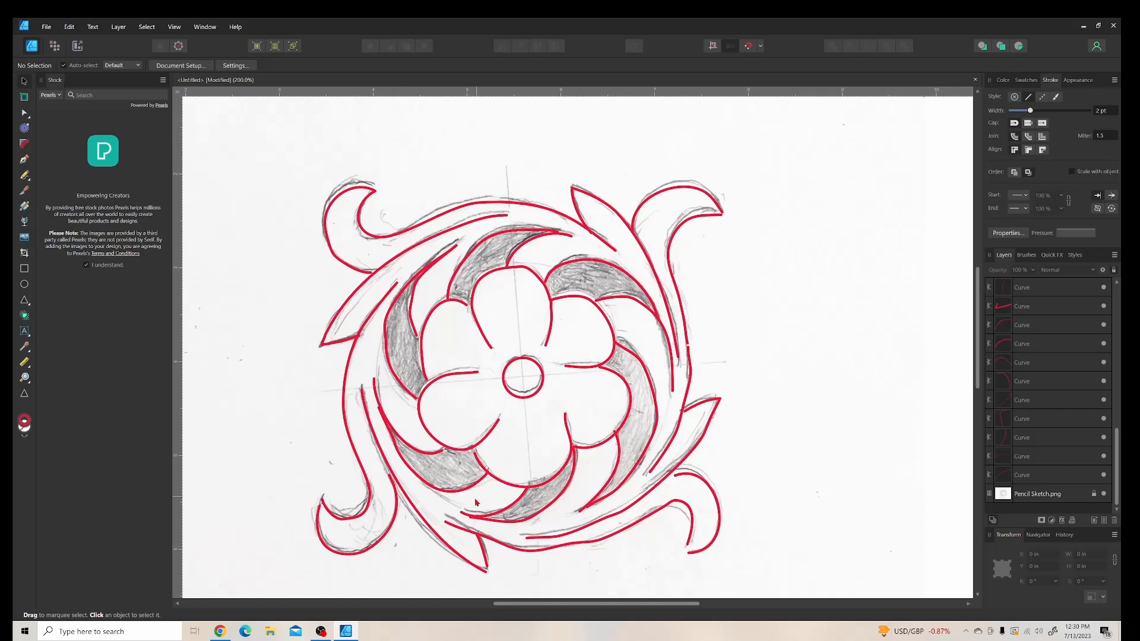
# Step: With the Node Tool, delete the surplus nodes along the bottom vine's outer curve and just before the lower-right scroll's bend
pyautogui.click(461, 527)
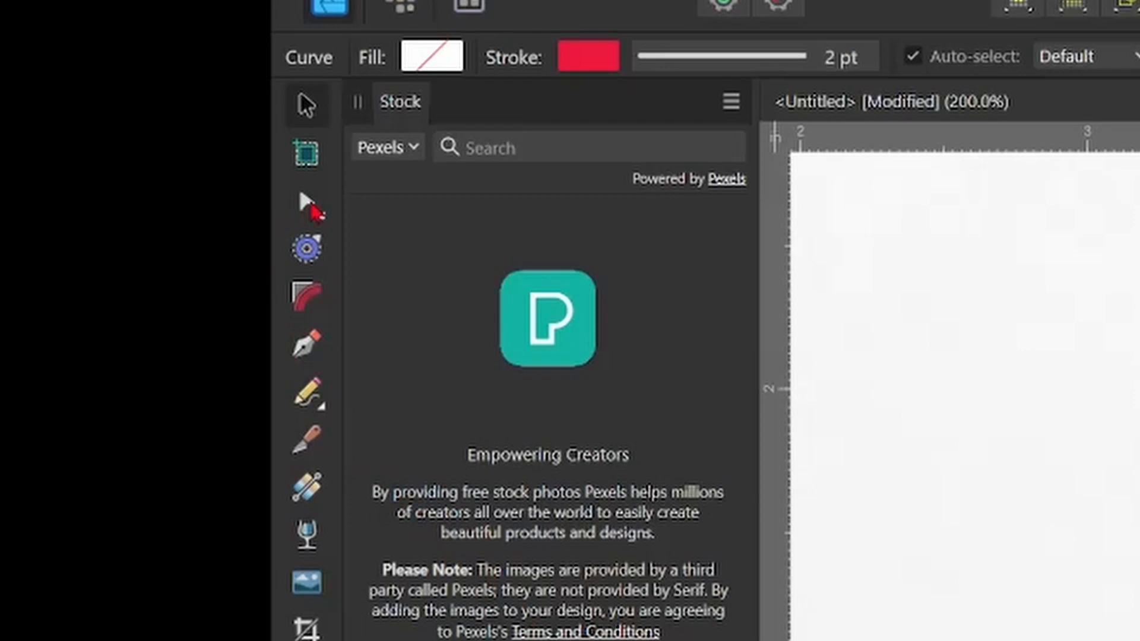
pyautogui.click(310, 204)
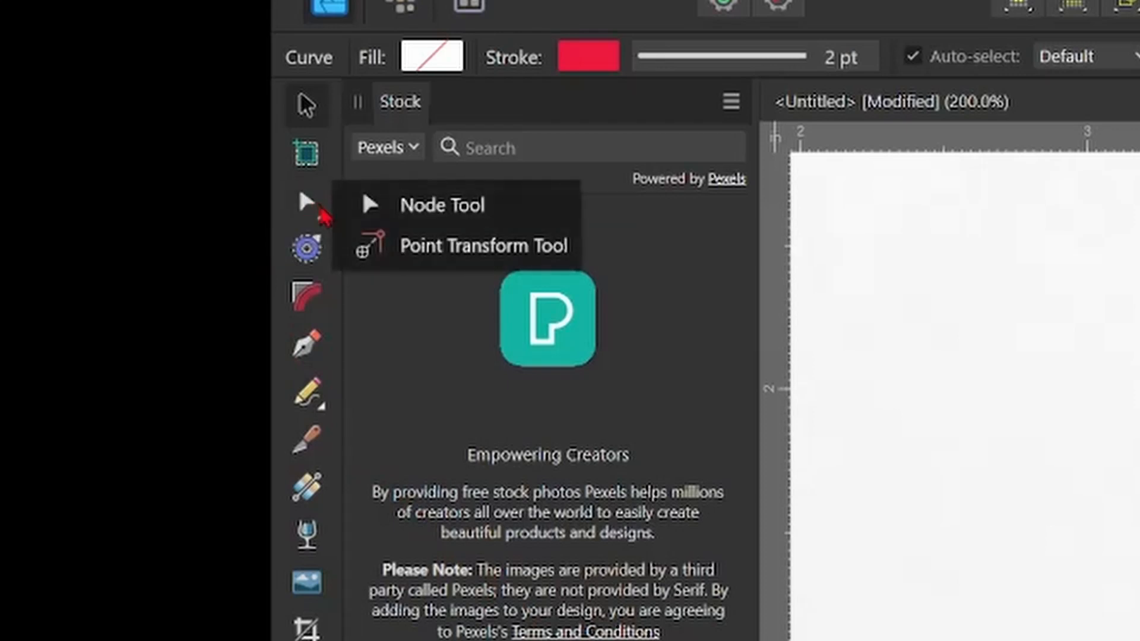
pyautogui.click(415, 212)
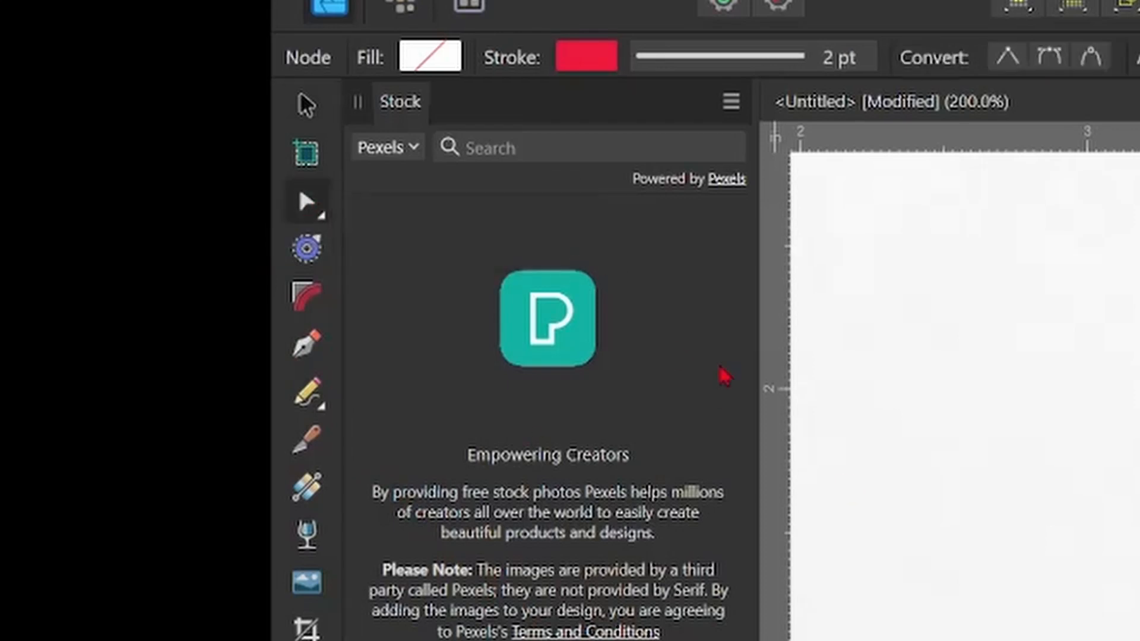
pyautogui.click(445, 518)
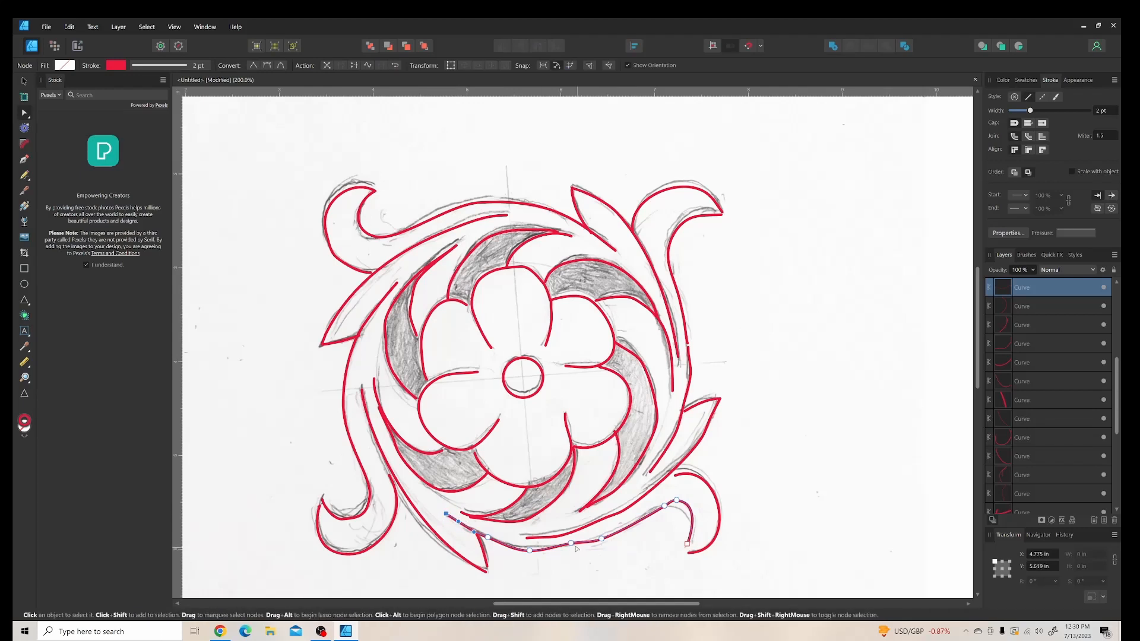
pyautogui.click(571, 544)
pyautogui.press('Delete')
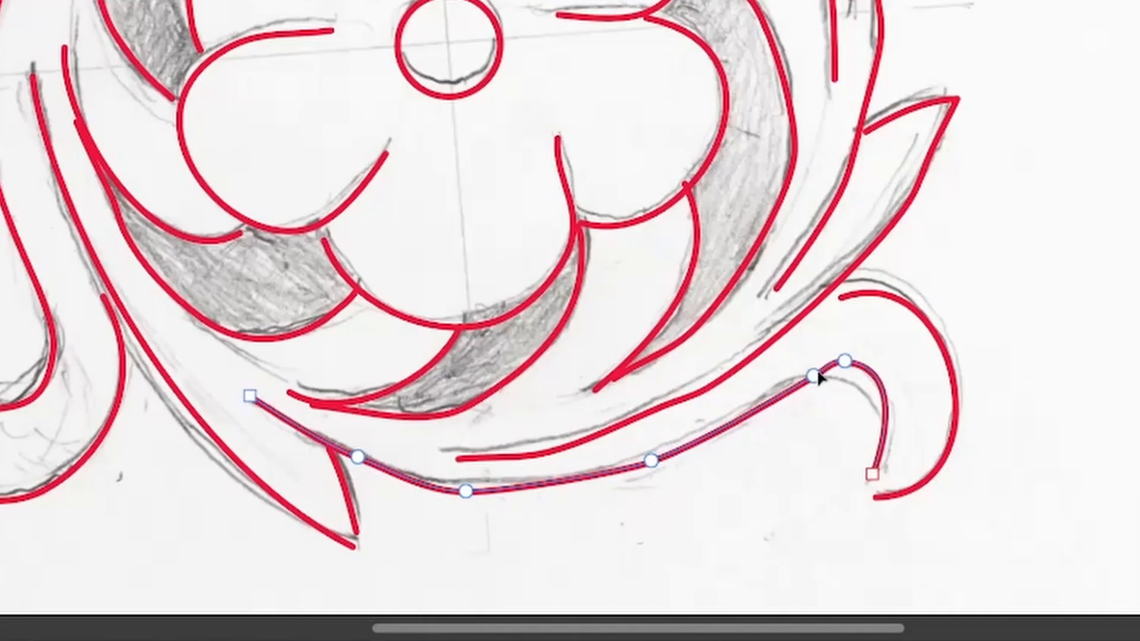
pyautogui.click(811, 375)
pyautogui.press('Delete')
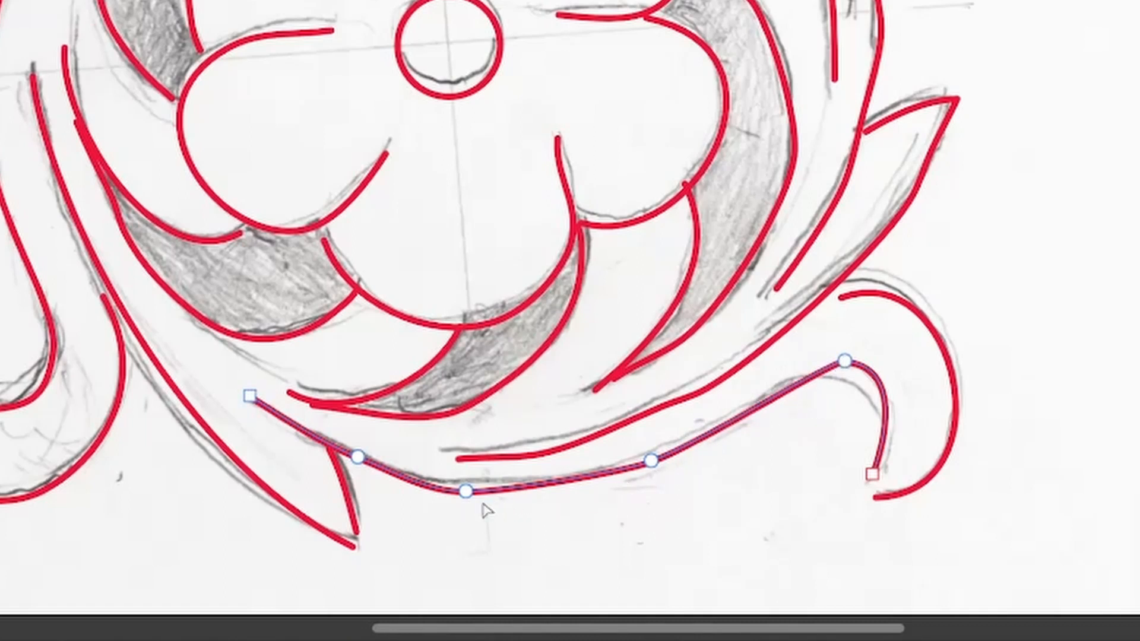
# Step: Delete the node at the bottom vine curve's lowest point and extend the handle of the node beside the leaf
pyautogui.click(465, 491)
pyautogui.press('Delete')
pyautogui.click(357, 457)
pyautogui.moveTo(393, 469); pyautogui.dragTo(470, 495)
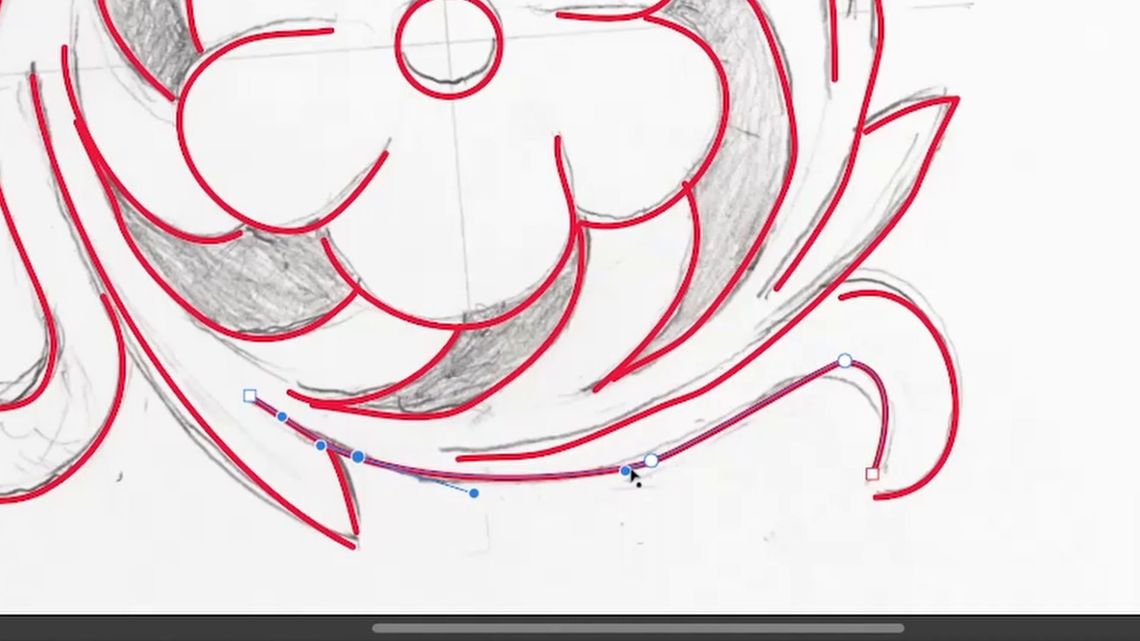
# Step: Extend the node handle at the bottom vine's outer curve and reposition the lower-right scroll's bend node and its handle to follow the sketch
pyautogui.moveTo(626, 472); pyautogui.dragTo(586, 490)
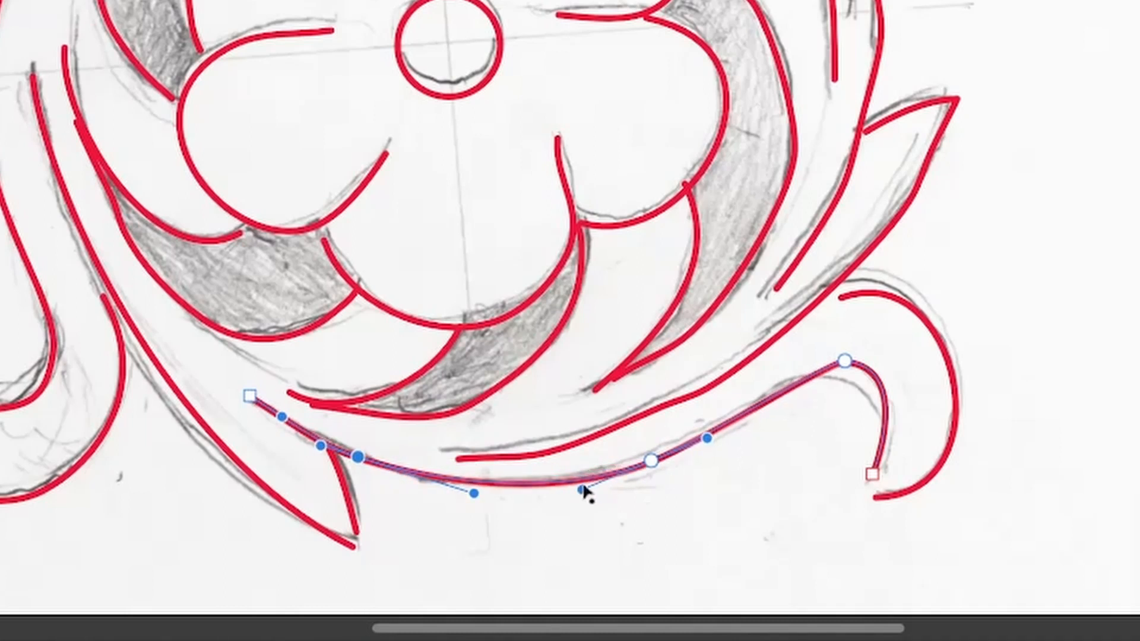
pyautogui.click(842, 365)
pyautogui.moveTo(840, 368); pyautogui.dragTo(784, 379)
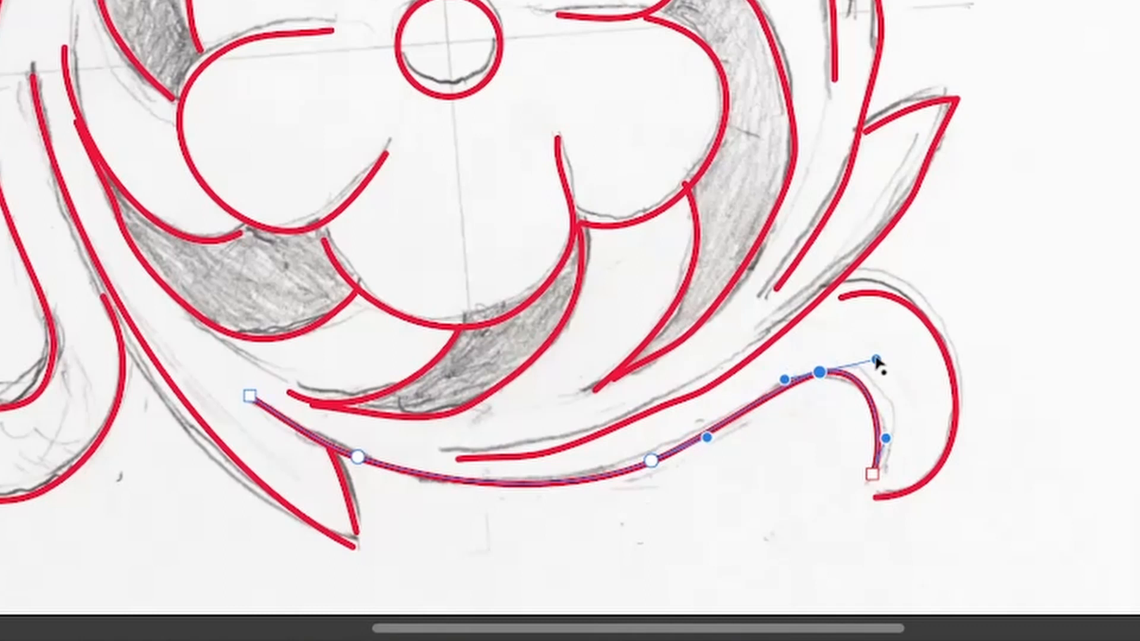
pyautogui.moveTo(877, 360); pyautogui.dragTo(913, 361)
# Step: Bring the lower-right scroll's inner and outer curves together at the tip and move the outer curve's start node onto the vine line
pyautogui.moveTo(884, 438); pyautogui.dragTo(872, 490)
pyautogui.click(888, 497)
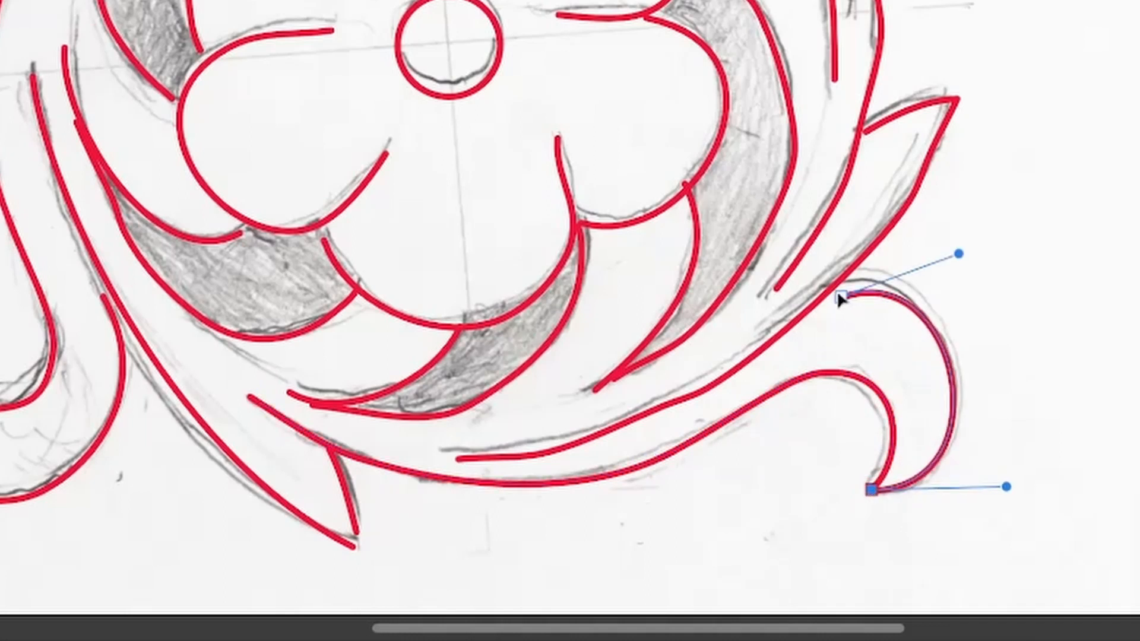
pyautogui.moveTo(831, 295); pyautogui.dragTo(827, 290)
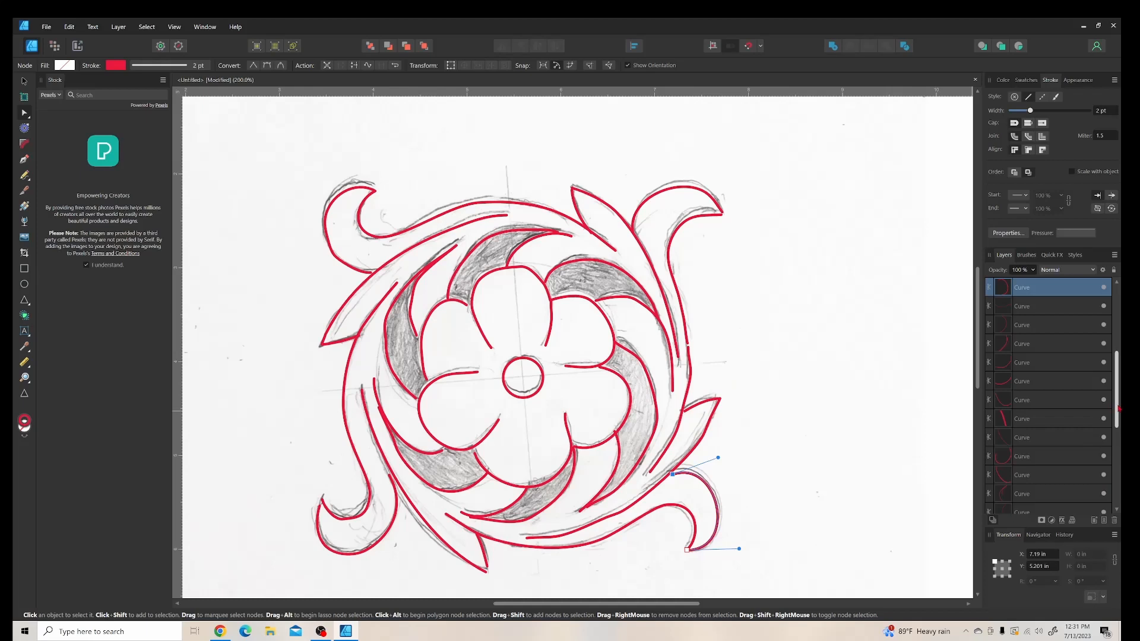
# Step: Toggle the visibility of the Pencil Sketch.png layer to check the traced curves
pyautogui.moveTo(1119, 410); pyautogui.dragTo(1122, 492)
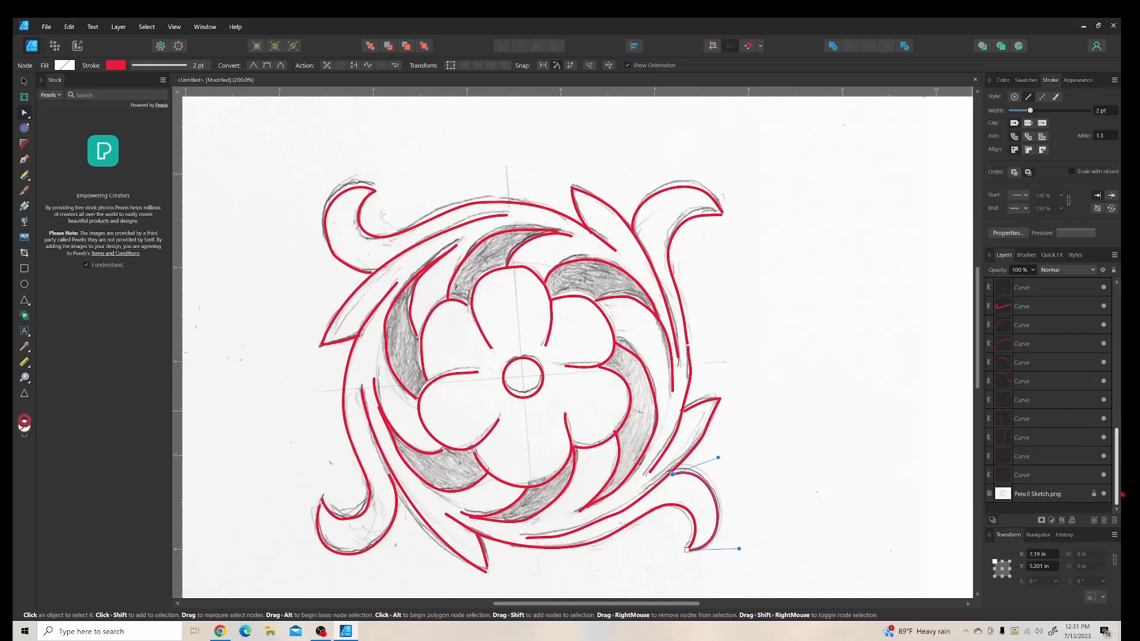
pyautogui.click(1104, 493)
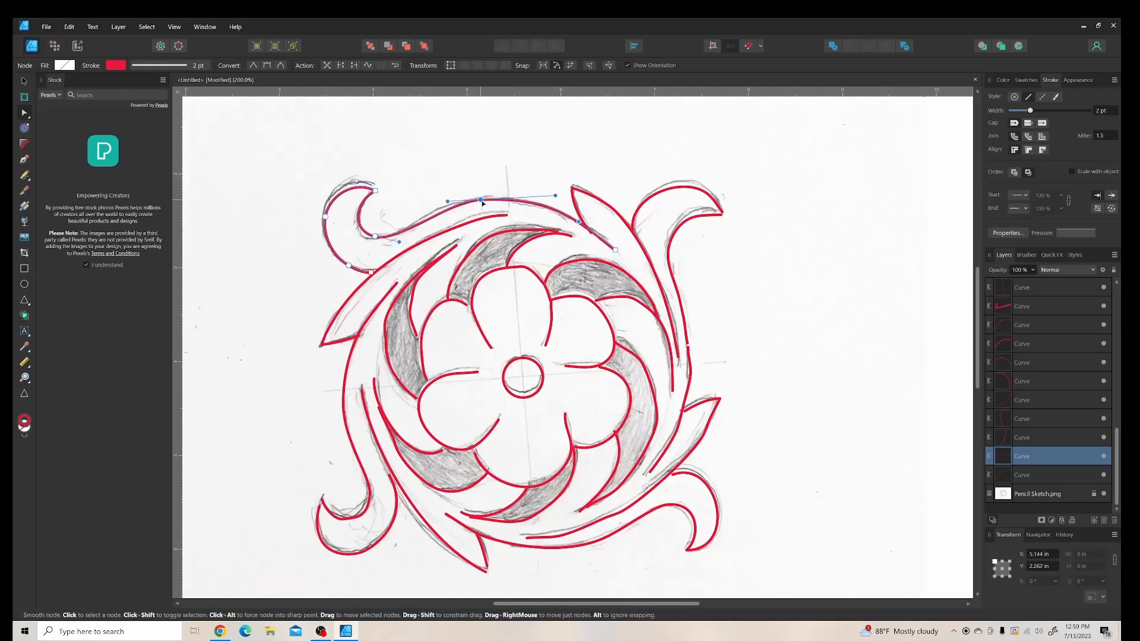
# Step: Refine the top leaf's tip and reshape the upper-right scroll's inner curve so it meets the scroll tip
pyautogui.click(573, 189)
pyautogui.click(573, 187)
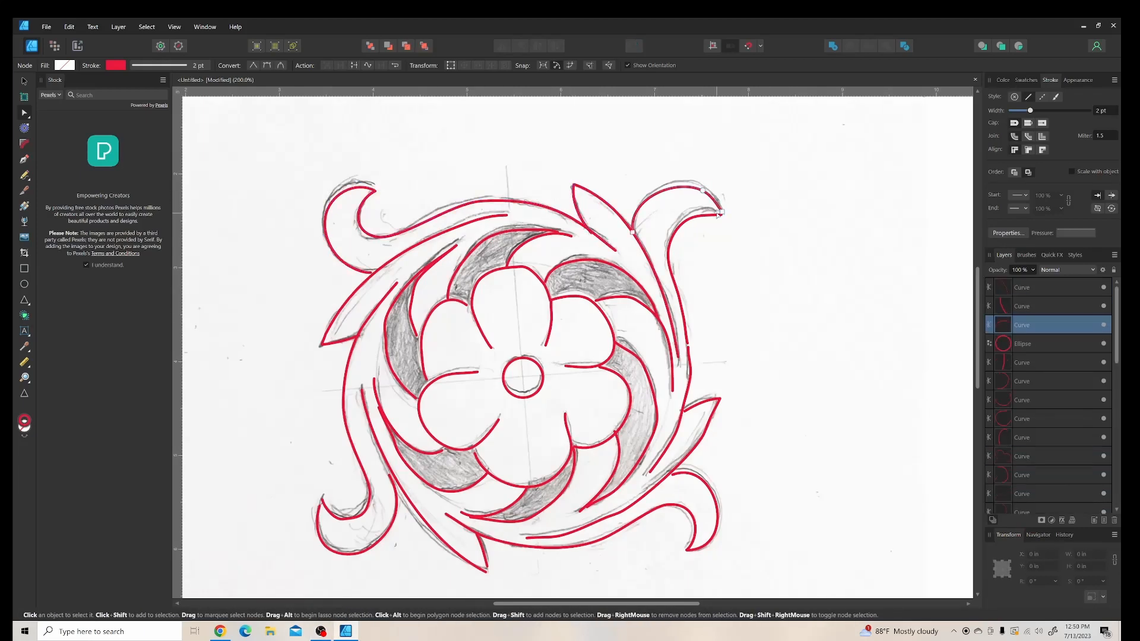
pyautogui.click(695, 212)
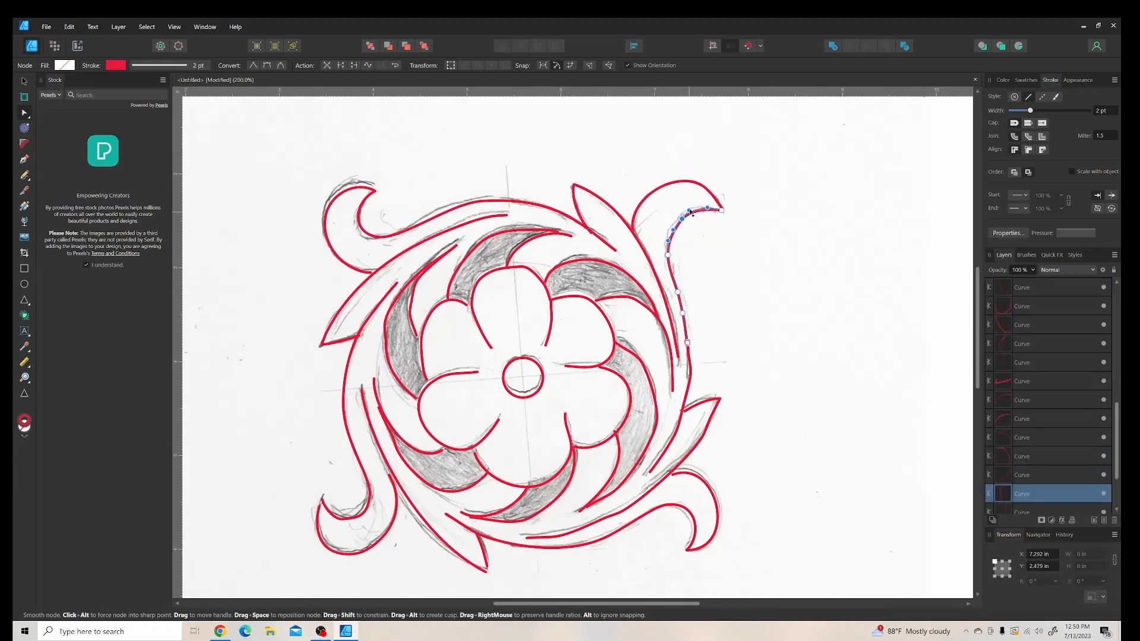
# Step: Adjust the right leaf's tip and delete a surplus node along its outer edge
pyautogui.click(682, 408)
pyautogui.click(719, 396)
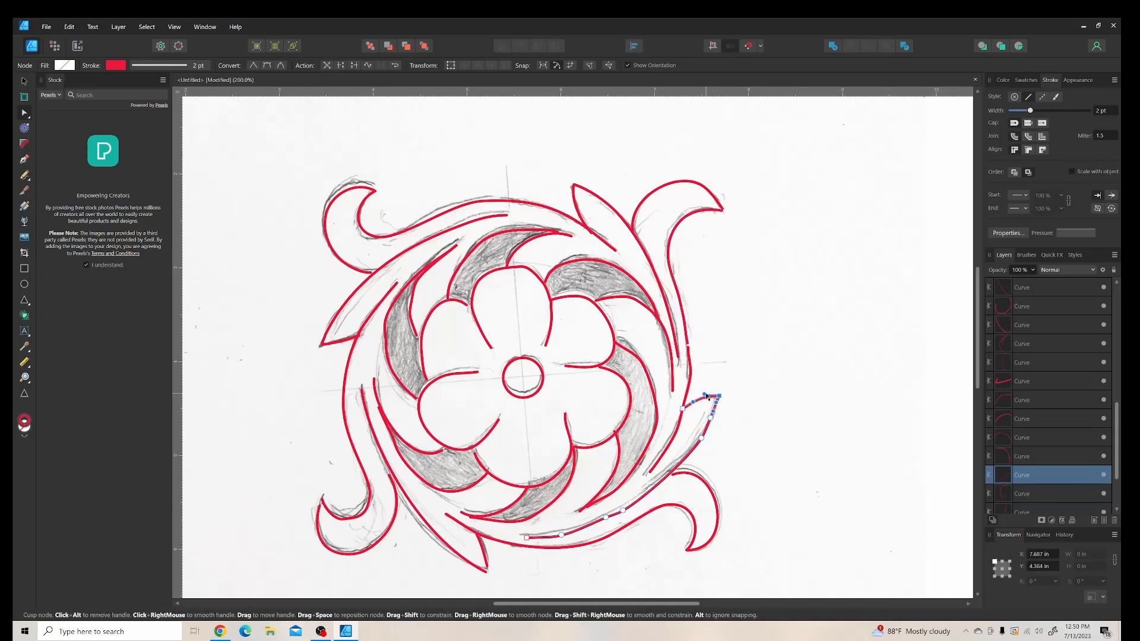
pyautogui.click(710, 418)
pyautogui.click(701, 438)
pyautogui.press('Delete')
# Step: Raise the lower-right scroll's outer curve start onto the vine line and refine the nodes at the scroll's tip and inner bend
pyautogui.click(673, 474)
pyautogui.moveTo(673, 474); pyautogui.dragTo(674, 467)
pyautogui.moveTo(737, 547); pyautogui.dragTo(686, 553)
pyautogui.click(691, 541)
pyautogui.click(660, 506)
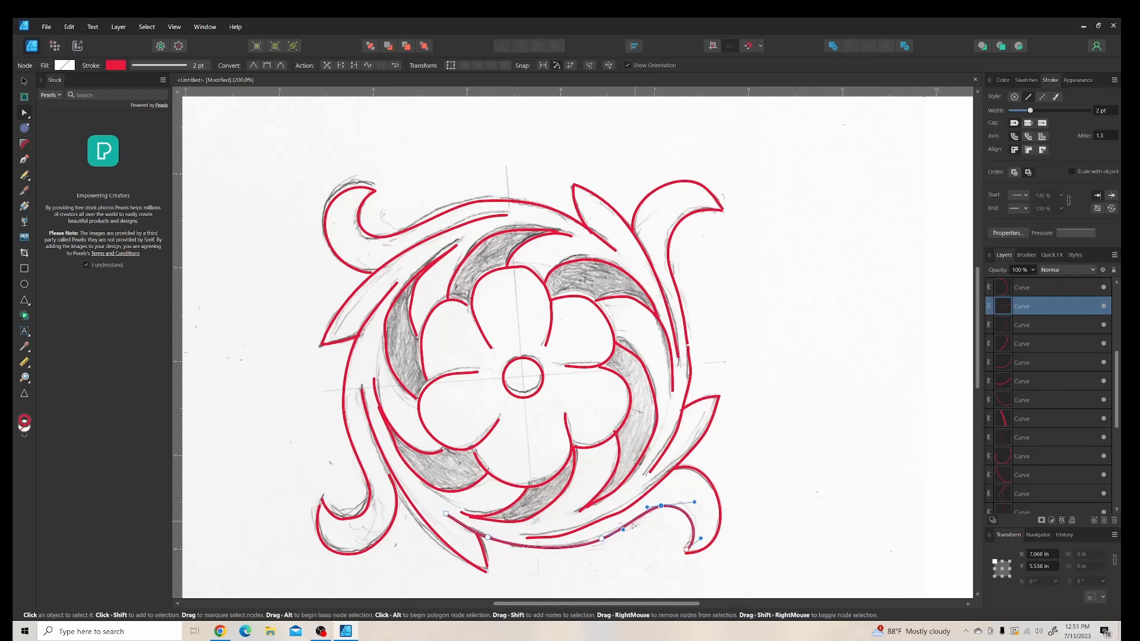
# Step: Delete the surplus nodes on the right shaded leaf's outer curve and adjust the handles of its outermost node to fit the sketch
pyautogui.click(473, 517)
pyautogui.click(536, 514)
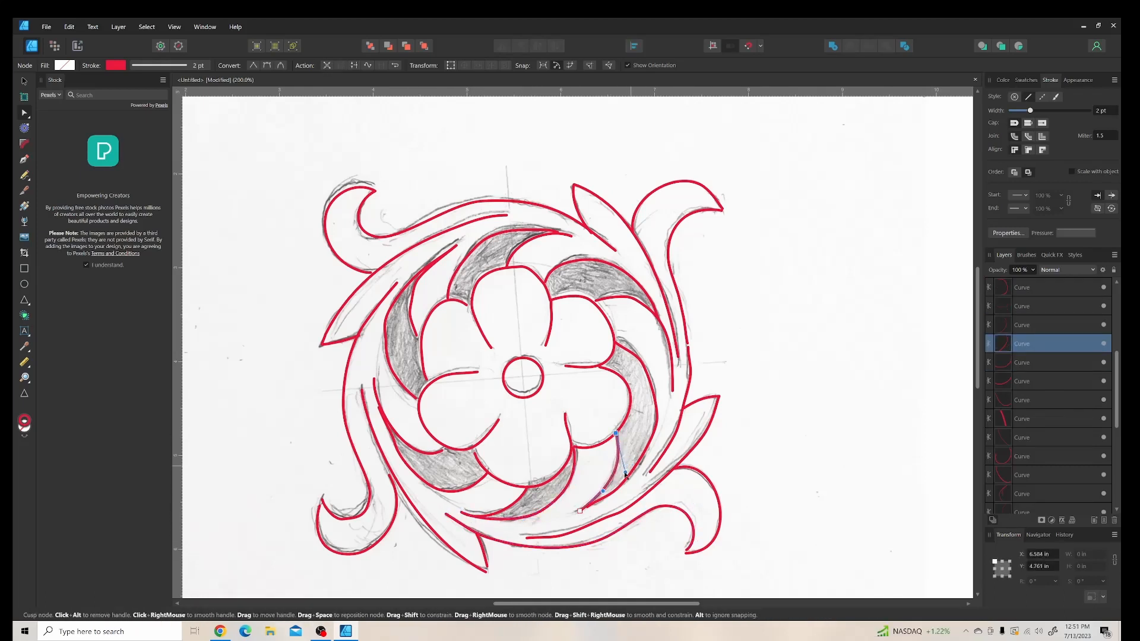
pyautogui.click(639, 361)
pyautogui.click(636, 350)
pyautogui.press('Delete')
pyautogui.press('Delete')
pyautogui.press('Delete')
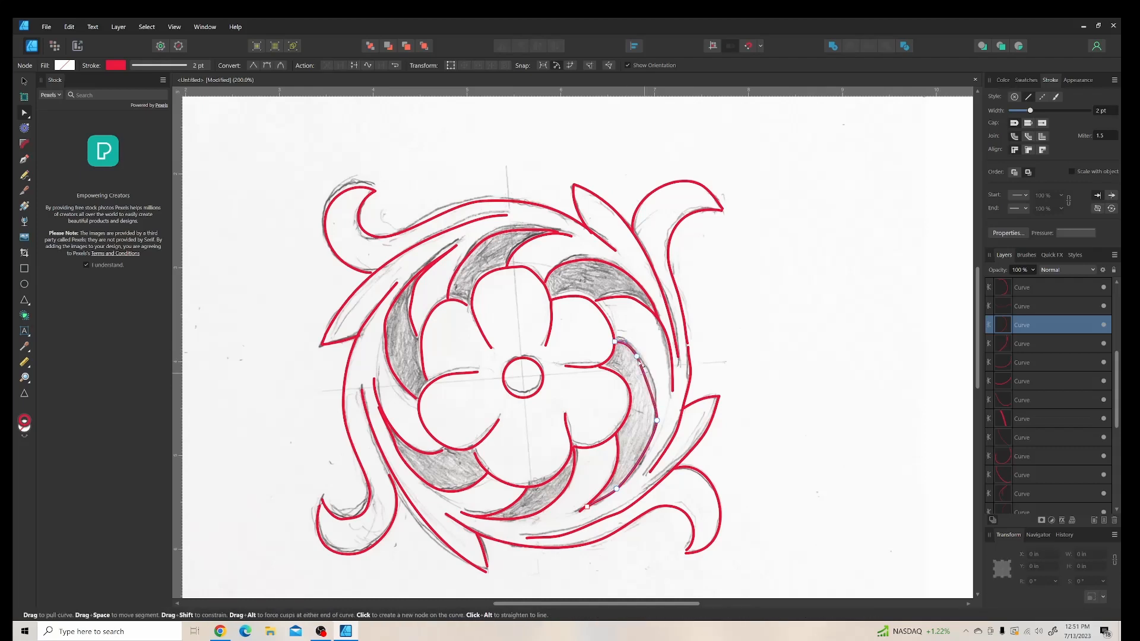
pyautogui.moveTo(656, 409); pyautogui.dragTo(660, 410)
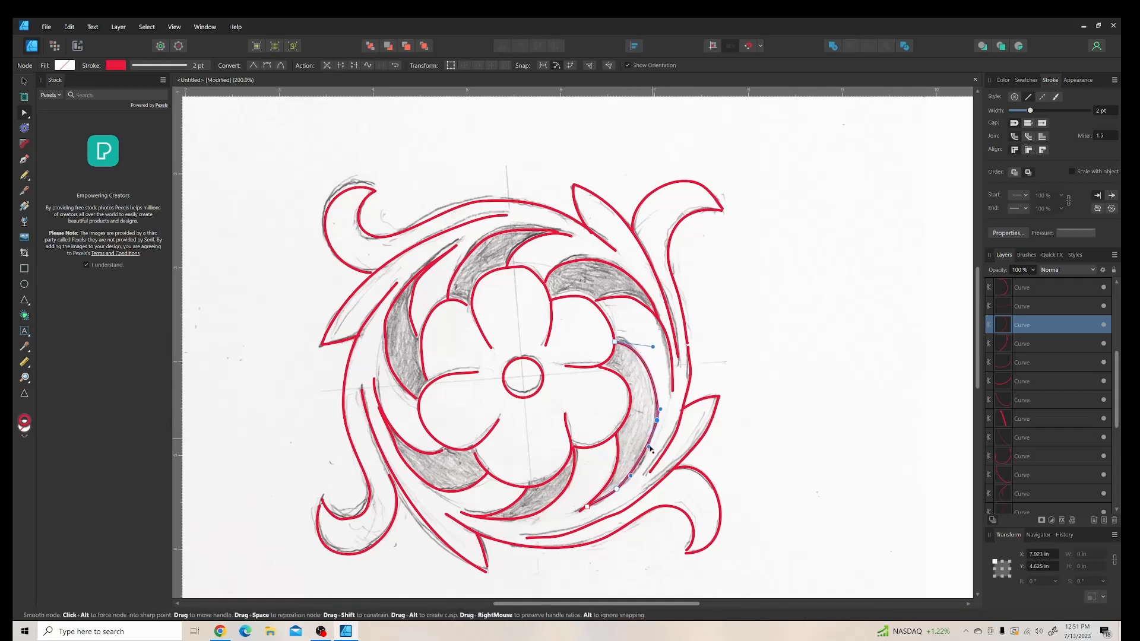
# Step: Refine the upper-right shaded leaf's inner curve and the tip of the top shaded leaf's outer curve
pyautogui.click(598, 300)
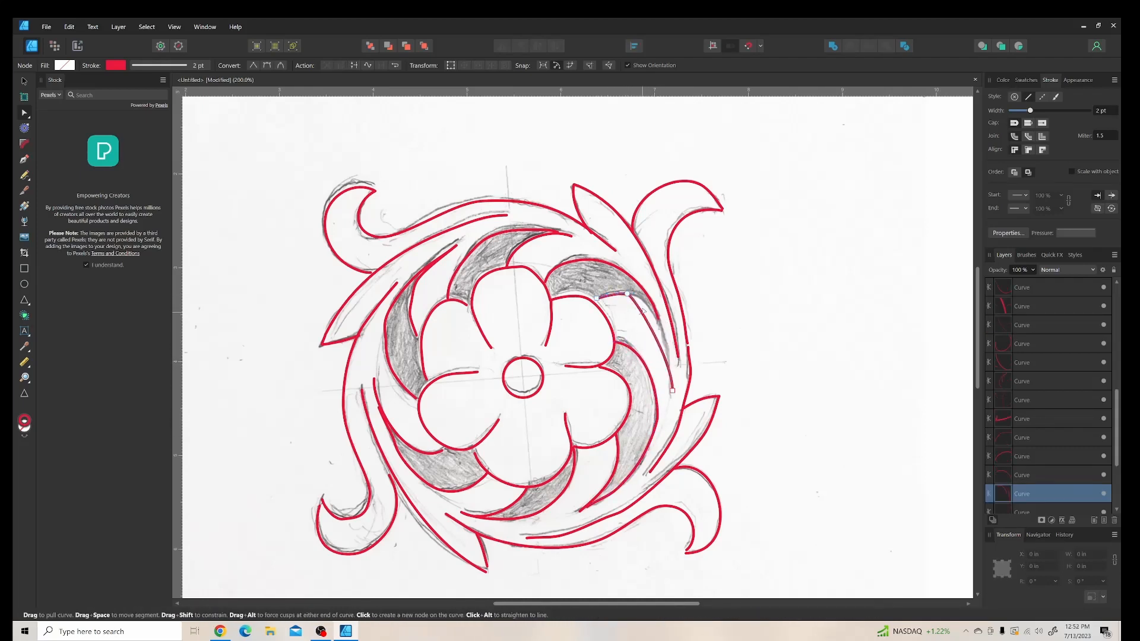
pyautogui.click(569, 234)
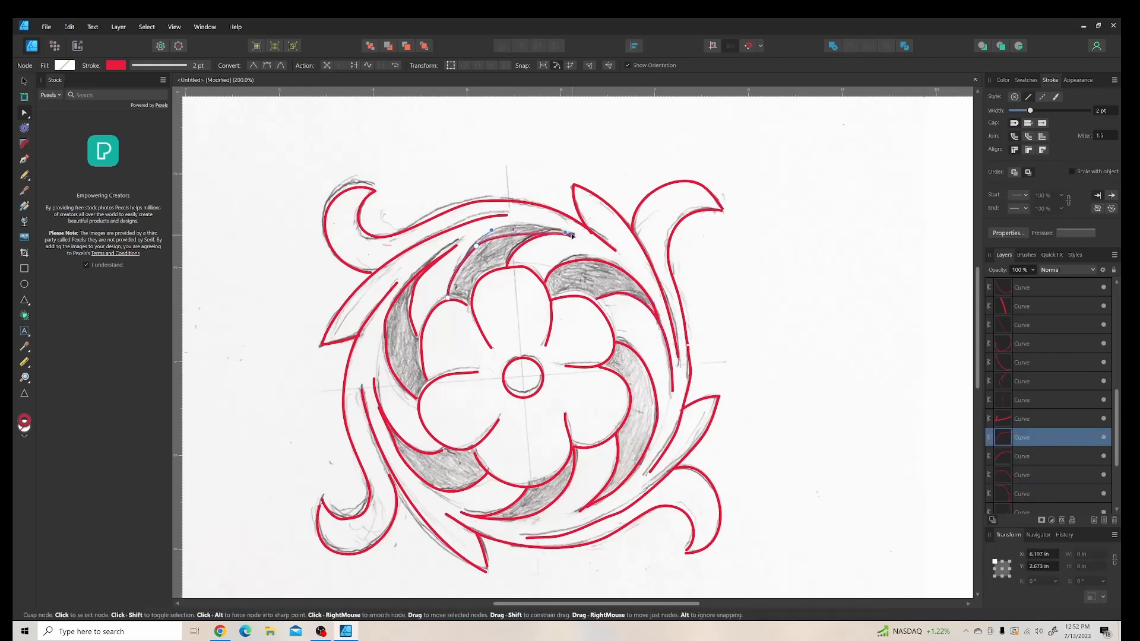
# Step: Delete the surplus nodes on the left shaded leaf's outer curve and pull its handle outward to follow the sketch
pyautogui.click(380, 318)
pyautogui.click(386, 343)
pyautogui.press('Delete')
pyautogui.click(385, 318)
pyautogui.press('Delete')
pyautogui.moveTo(456, 245); pyautogui.dragTo(456, 241)
pyautogui.press('Delete')
pyautogui.moveTo(389, 294); pyautogui.dragTo(353, 308)
# Step: Delete the surplus nodes on the left shaded leaf's inner curve and reshape it between the leaf tip and the petal
pyautogui.click(458, 247)
pyautogui.click(416, 282)
pyautogui.press('Delete')
pyautogui.click(411, 299)
pyautogui.press('Delete')
pyautogui.click(453, 249)
pyautogui.moveTo(460, 243); pyautogui.dragTo(448, 249)
pyautogui.press('Delete')
pyautogui.moveTo(416, 335); pyautogui.dragTo(406, 316)
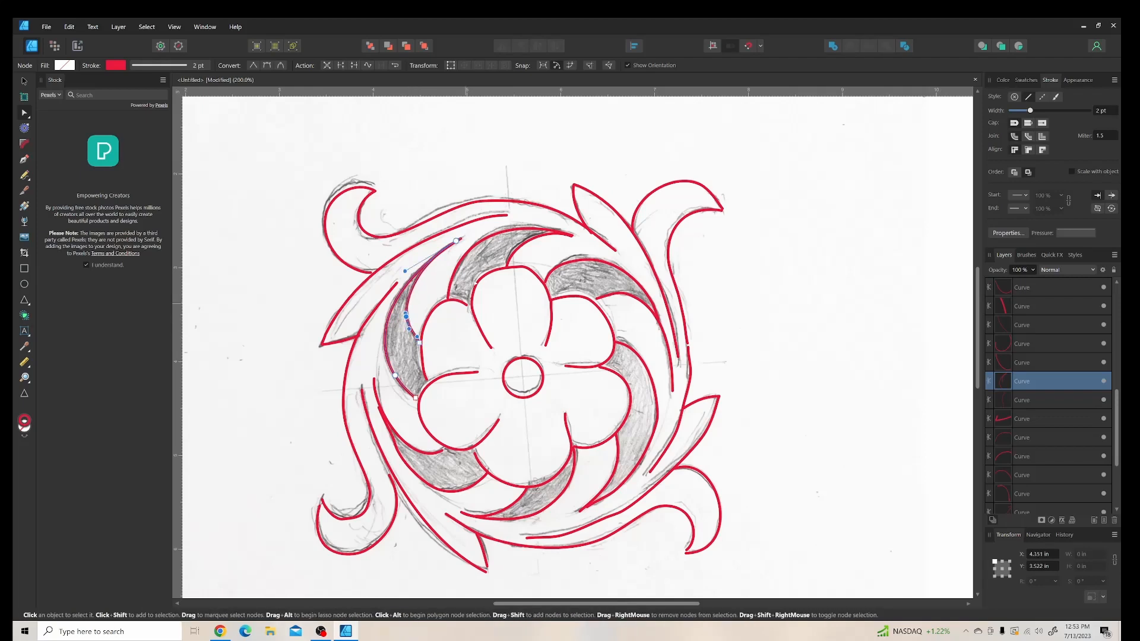
# Step: Reposition the top vine outer curve's end node below the top leaf and refine the upper-left scroll's nodes
pyautogui.click(368, 390)
pyautogui.click(590, 234)
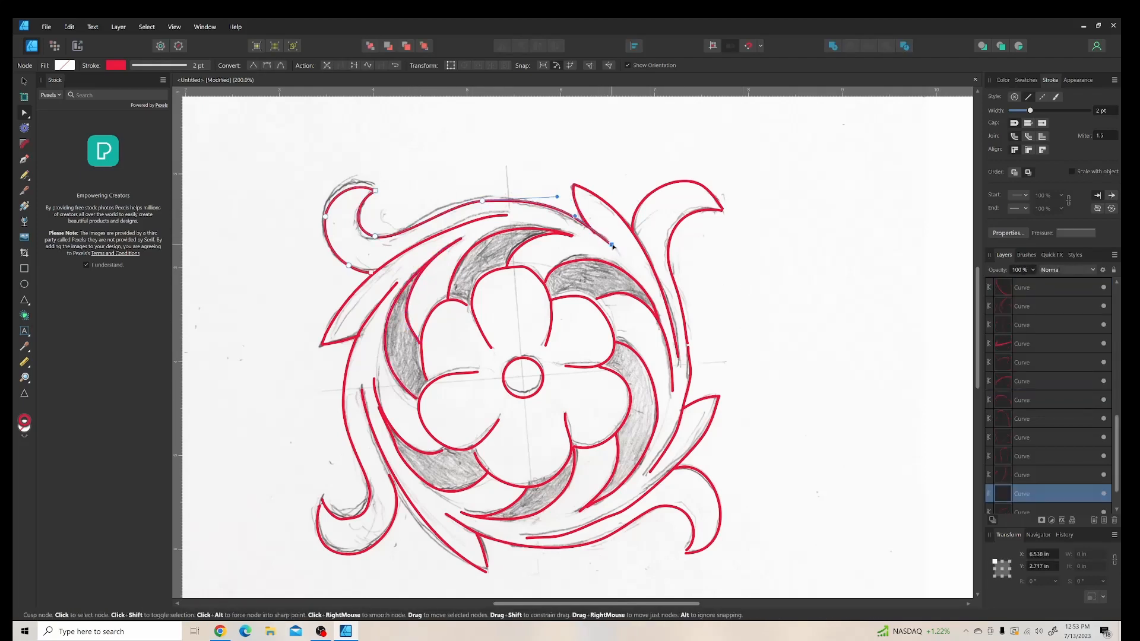
pyautogui.click(375, 191)
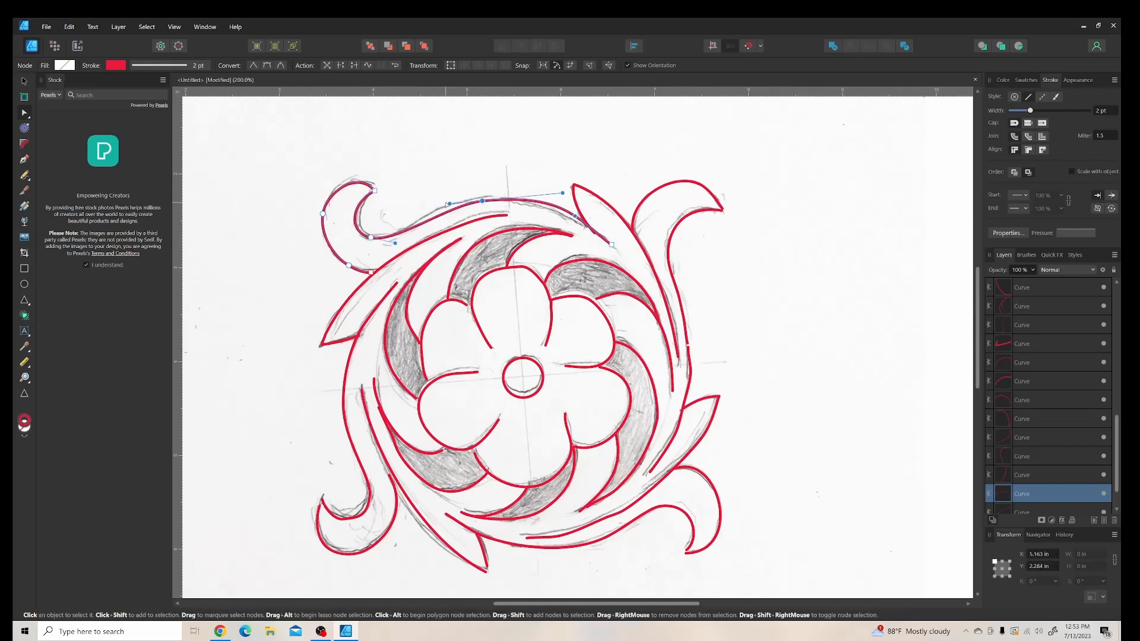
# Step: Lengthen the handle along the right leaf's lower edge and shift that curve's far end node above the bottom vine
pyautogui.click(701, 555)
pyautogui.click(615, 514)
pyautogui.click(701, 438)
pyautogui.moveTo(664, 482); pyautogui.dragTo(641, 508)
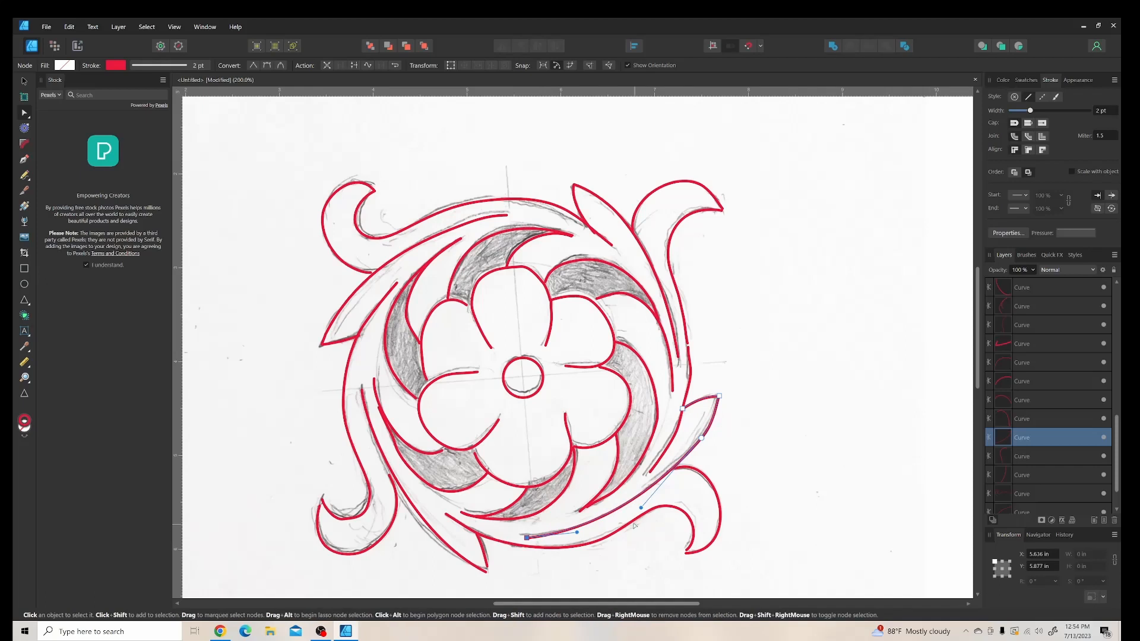
pyautogui.click(459, 523)
pyautogui.click(563, 526)
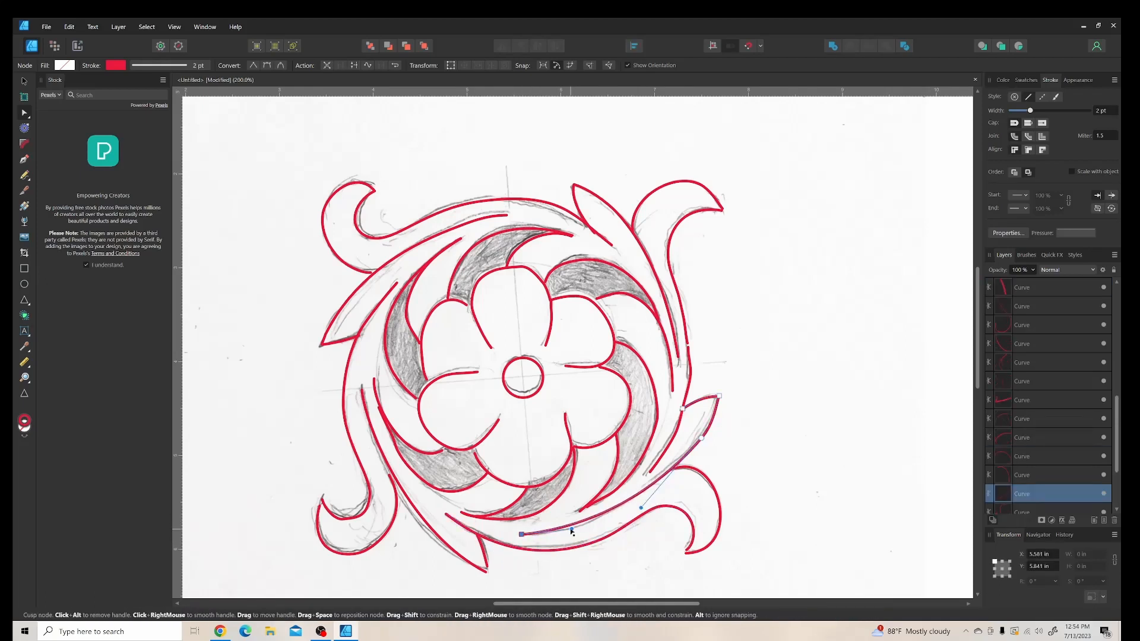
# Step: Reshape the upper part of the lower-left leaf's long edge to match the sketch
pyautogui.click(366, 413)
pyautogui.click(367, 414)
pyautogui.moveTo(376, 441); pyautogui.dragTo(380, 439)
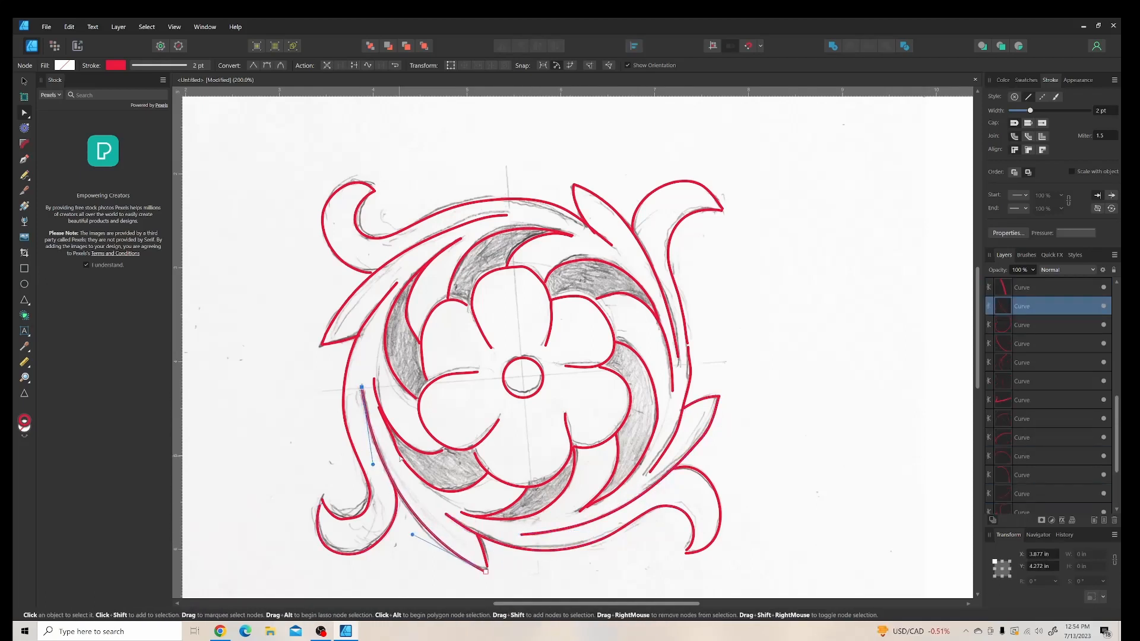
# Step: Refine the lower-left shaded leaf's curves and nudge the upper-right shaded leaf's outer curve onto the sketch line
pyautogui.click(390, 434)
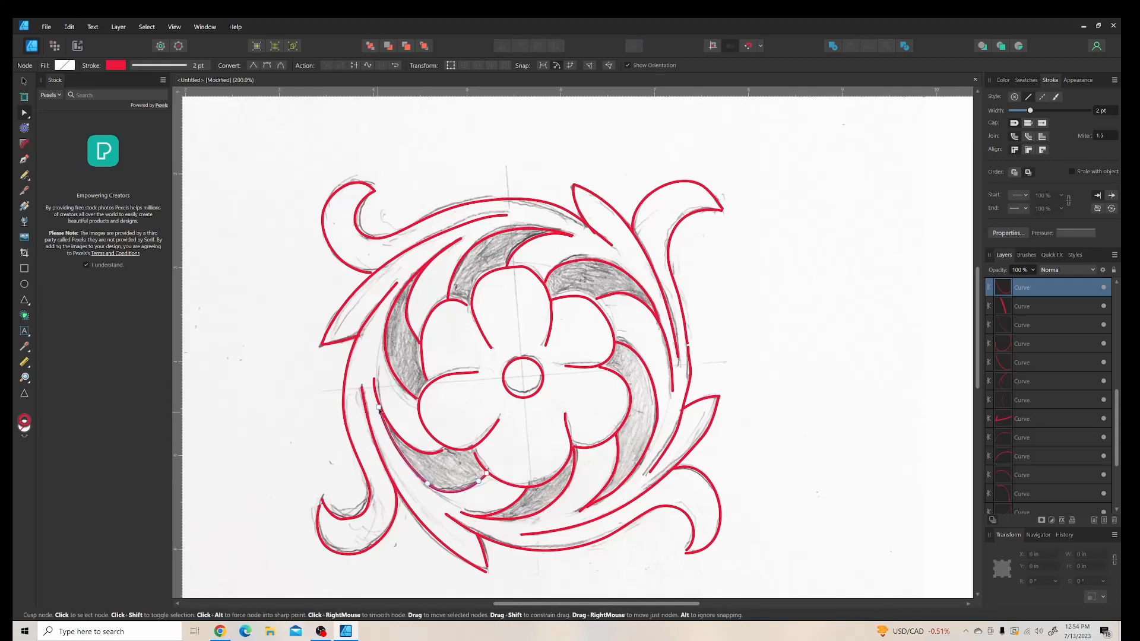
pyautogui.click(445, 453)
pyautogui.moveTo(443, 451); pyautogui.dragTo(447, 448)
pyautogui.click(582, 259)
pyautogui.moveTo(579, 259); pyautogui.dragTo(578, 255)
# Step: Bring the two edges of the lower-left leaf together at a shared tip
pyautogui.click(486, 562)
pyautogui.moveTo(482, 546); pyautogui.dragTo(490, 568)
pyautogui.click(485, 571)
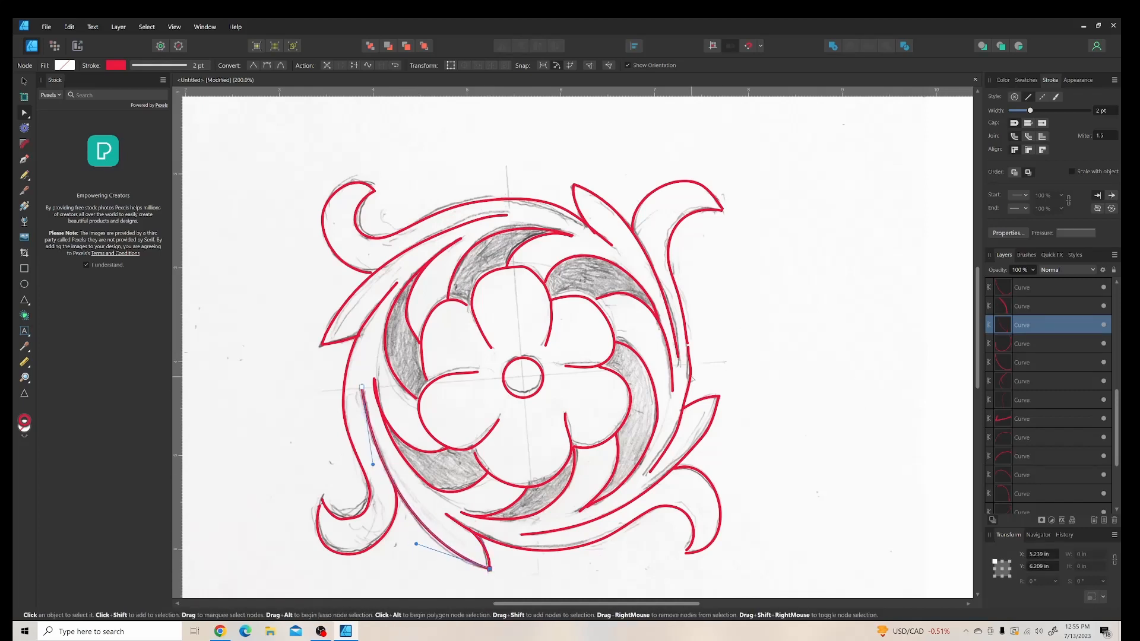
# Step: Adjust the right vine's line near the right leaf's base and the start of the upper-right shaded leaf's inner curve
pyautogui.click(681, 413)
pyautogui.moveTo(682, 414); pyautogui.dragTo(674, 435)
pyautogui.moveTo(687, 345); pyautogui.dragTo(688, 343)
pyautogui.click(733, 336)
pyautogui.click(606, 294)
pyautogui.moveTo(596, 298); pyautogui.dragTo(593, 299)
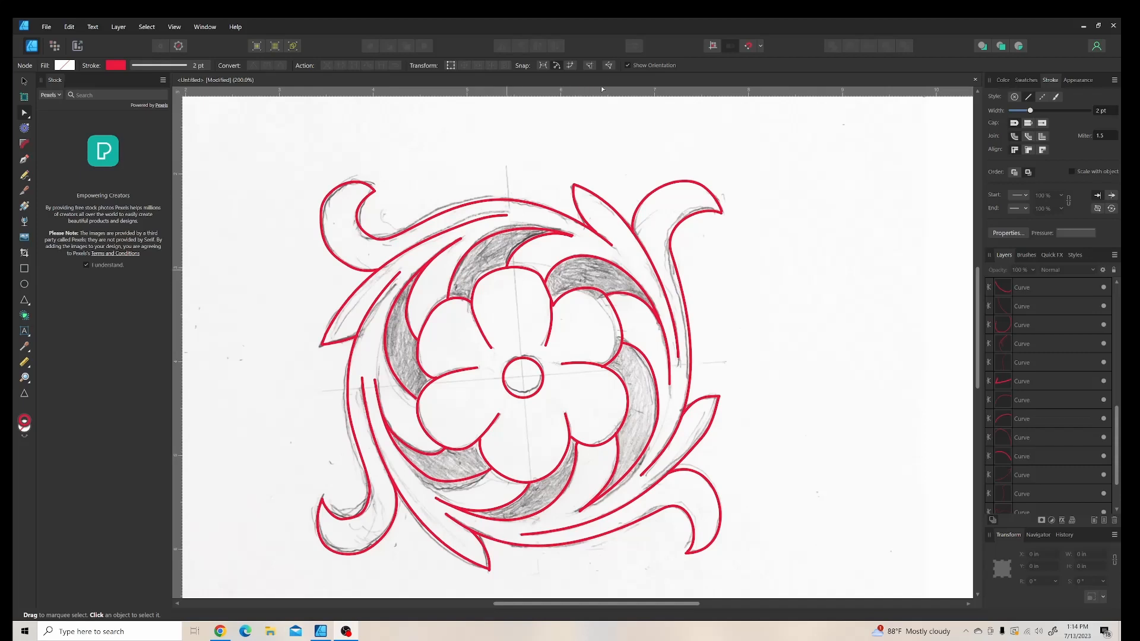
# Step: Add nodes along the top petal's upper edge and pull two of them inward to form notches
pyautogui.click(501, 270)
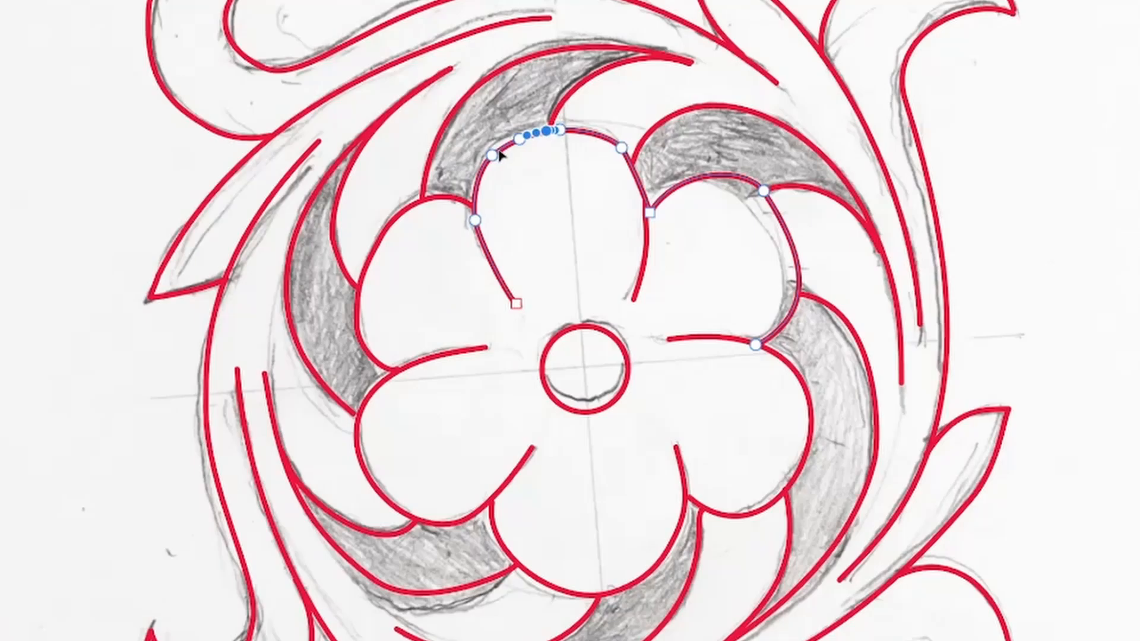
pyautogui.click(495, 155)
pyautogui.click(586, 137)
pyautogui.moveTo(588, 132); pyautogui.dragTo(588, 162)
pyautogui.moveTo(518, 140); pyautogui.dragTo(524, 166)
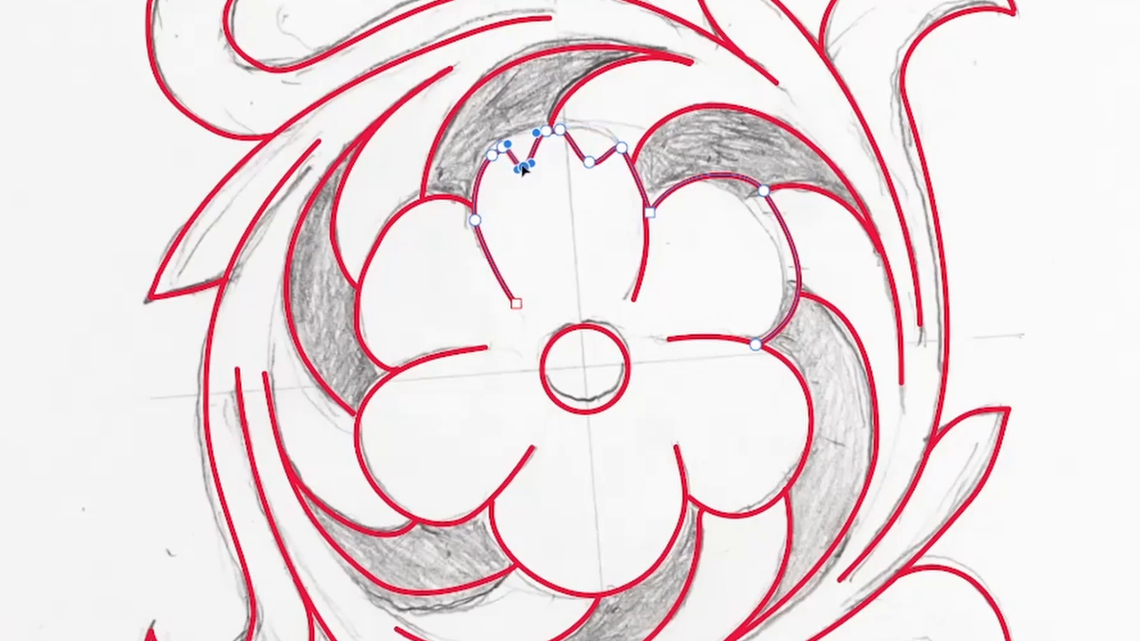
# Step: Reposition the node beside the top petal's first notch and adjust the handles to round the lobes between the notches
pyautogui.click(491, 156)
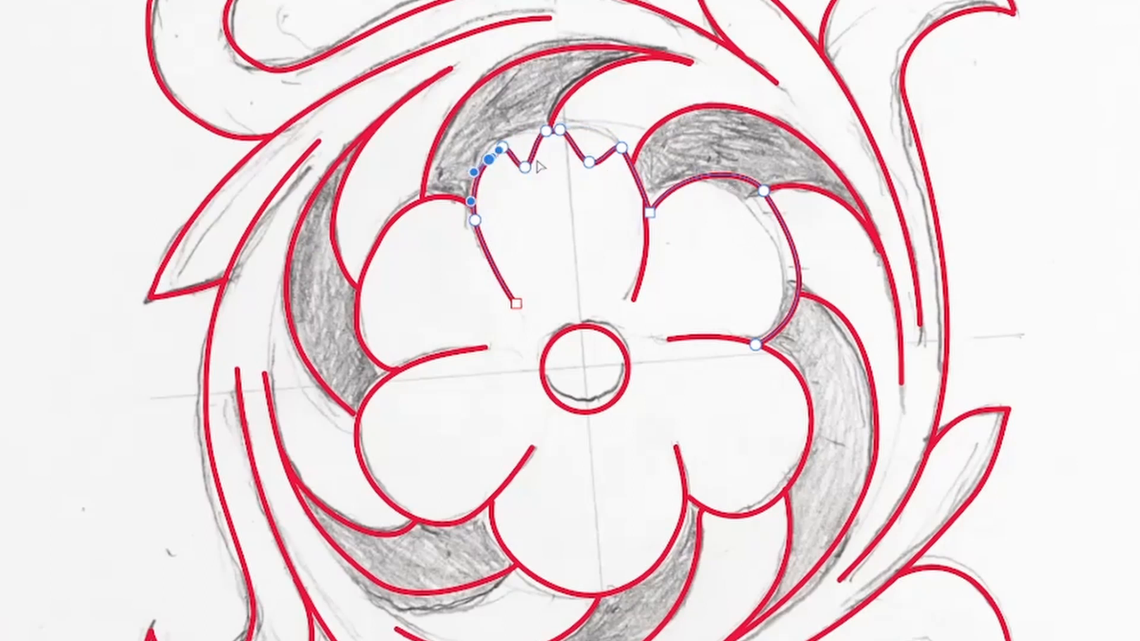
pyautogui.click(545, 131)
pyautogui.moveTo(539, 140); pyautogui.dragTo(545, 164)
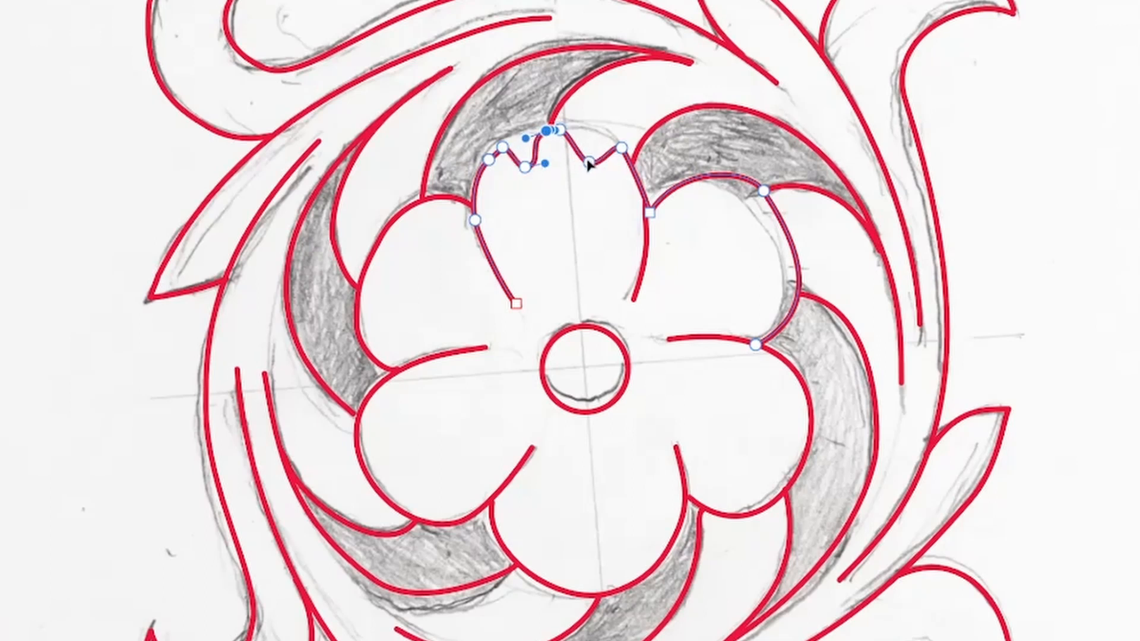
pyautogui.click(588, 162)
pyautogui.moveTo(567, 128); pyautogui.dragTo(586, 124)
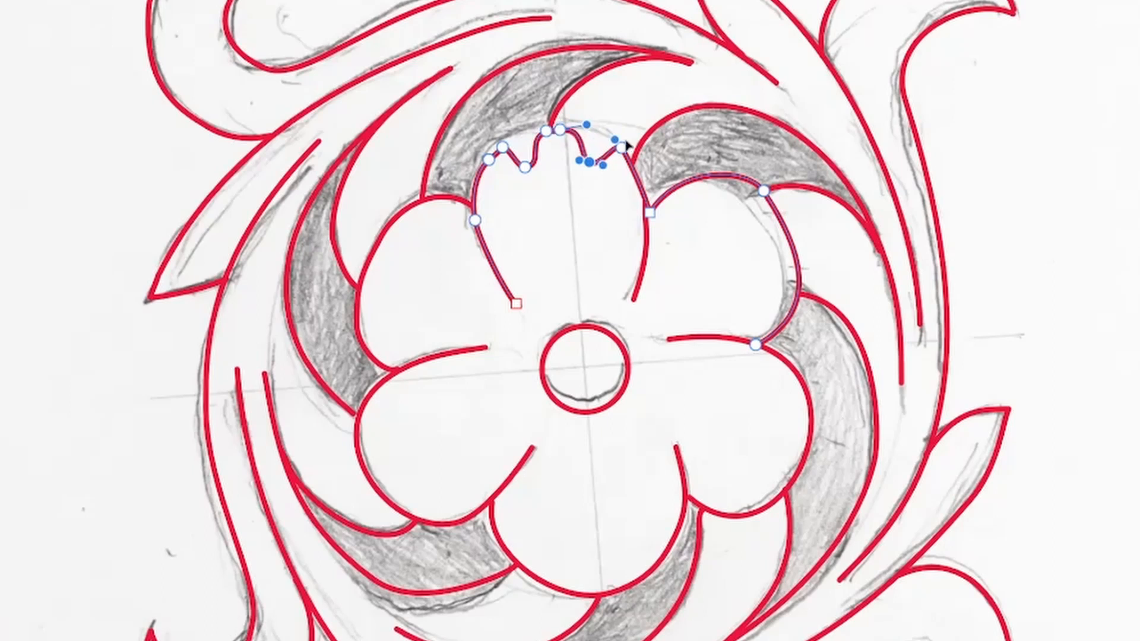
# Step: Add nodes along the upper-right petal's outer edge and pull two of them inward to form notches
pyautogui.click(778, 215)
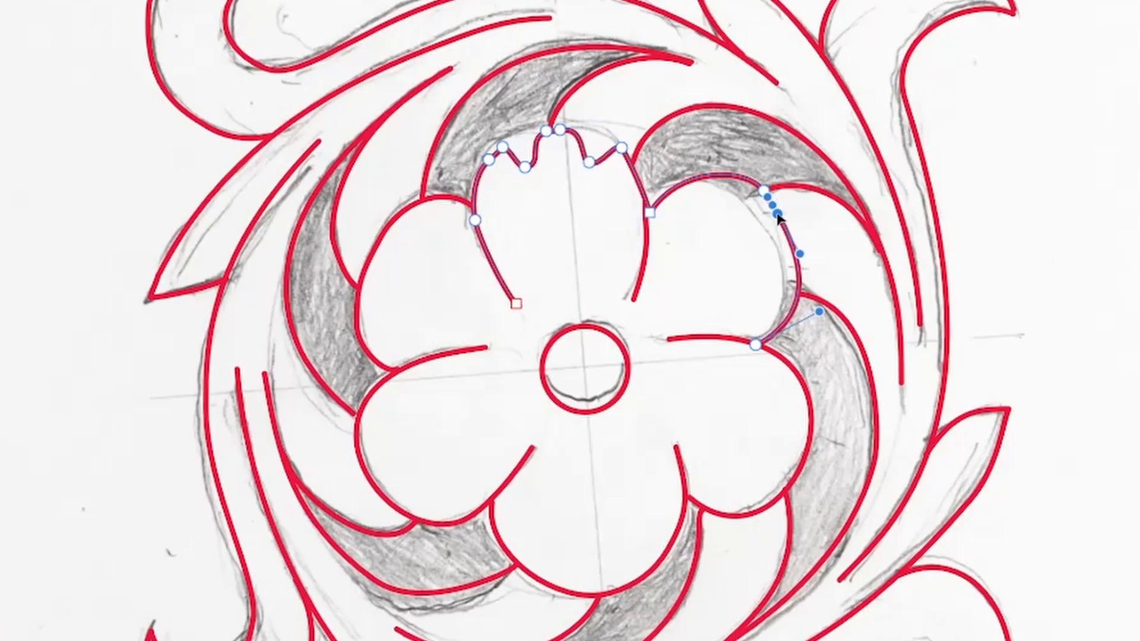
pyautogui.click(740, 178)
pyautogui.moveTo(745, 185); pyautogui.dragTo(696, 176)
pyautogui.click(796, 260)
pyautogui.moveTo(796, 261)
pyautogui.mouseDown()
pyautogui.moveTo(774, 266)
pyautogui.moveTo(781, 278)
pyautogui.mouseUp()
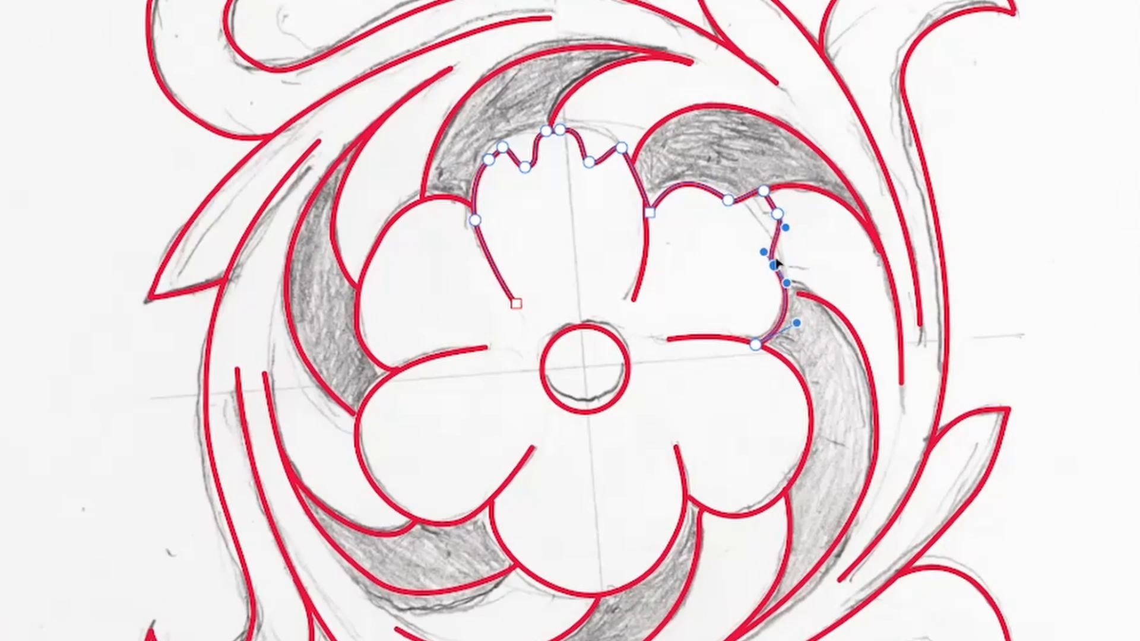
# Step: Delete the sharp node between the upper-right petal's notches and extend the neighbouring handle to round the lobe
pyautogui.click(764, 191)
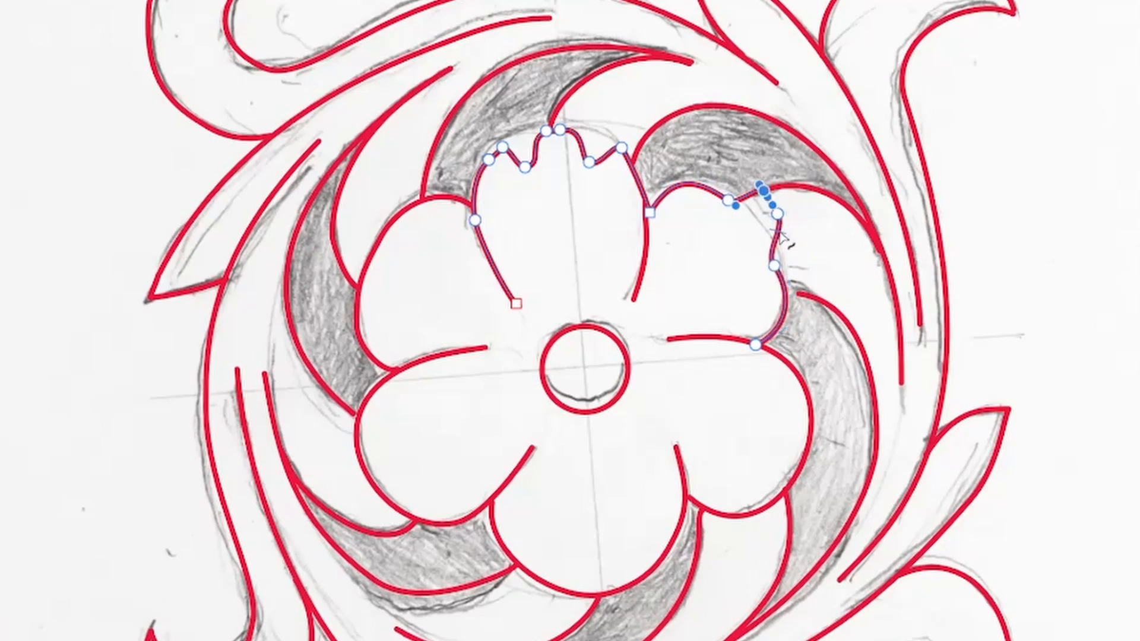
pyautogui.press('Delete')
pyautogui.click(771, 212)
pyautogui.moveTo(771, 208); pyautogui.dragTo(758, 187)
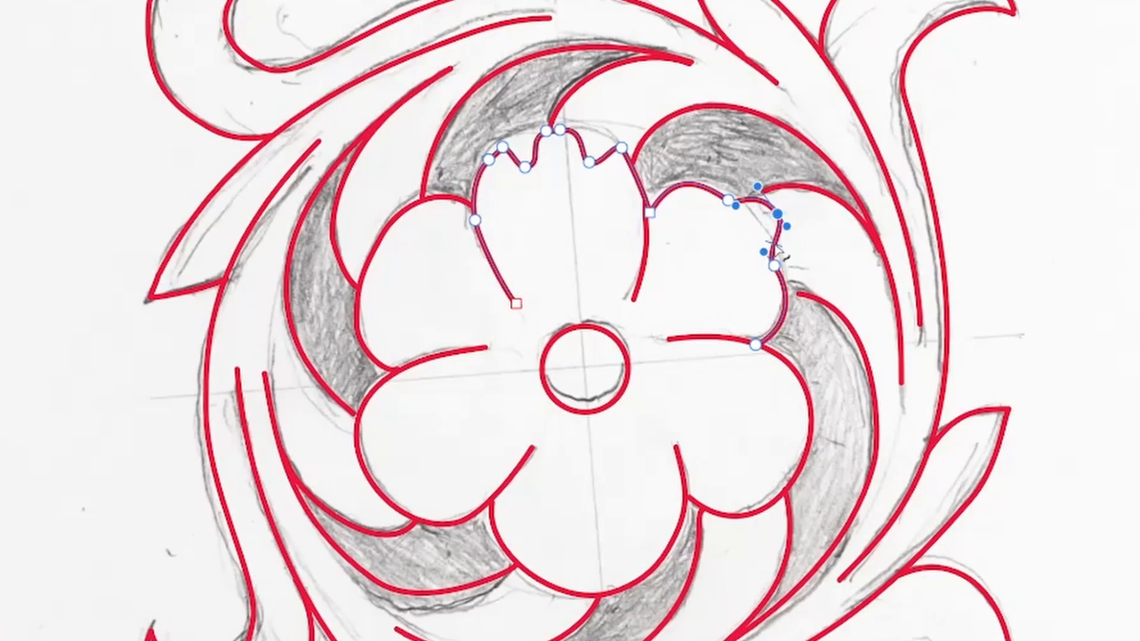
pyautogui.click(774, 265)
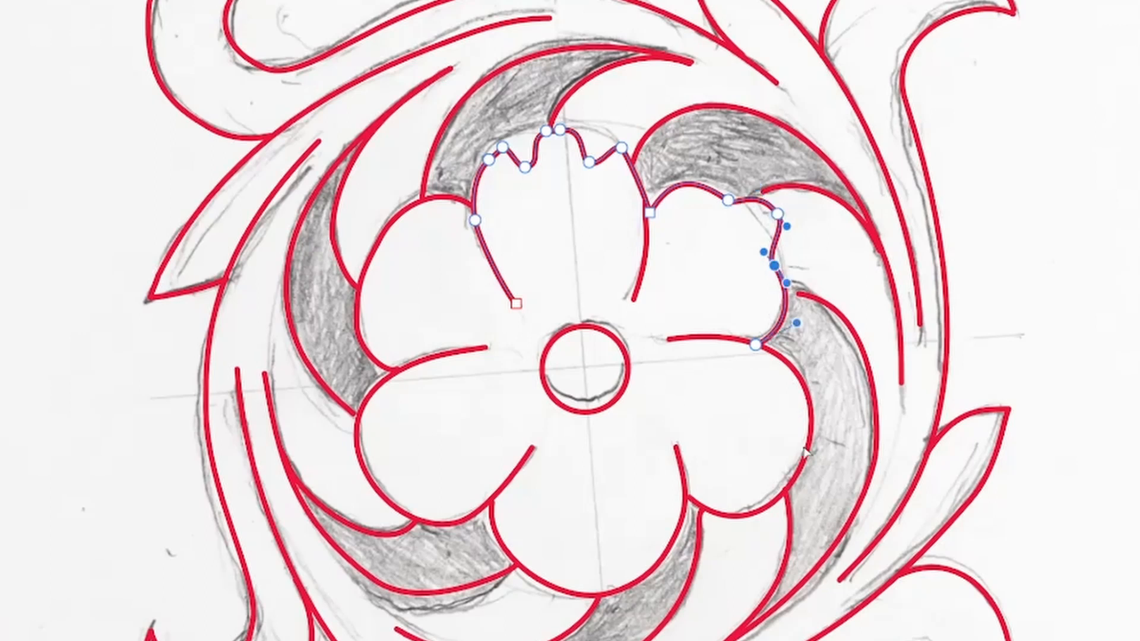
# Step: Add nodes along the lower-right petal's outer edge, pull two of them inward as notches and refine their curvature
pyautogui.click(810, 446)
pyautogui.moveTo(808, 445); pyautogui.dragTo(811, 443)
pyautogui.click(805, 383)
pyautogui.moveTo(808, 386); pyautogui.dragTo(794, 365)
pyautogui.click(771, 366)
pyautogui.click(792, 481)
pyautogui.moveTo(797, 483); pyautogui.dragTo(779, 452)
pyautogui.click(762, 486)
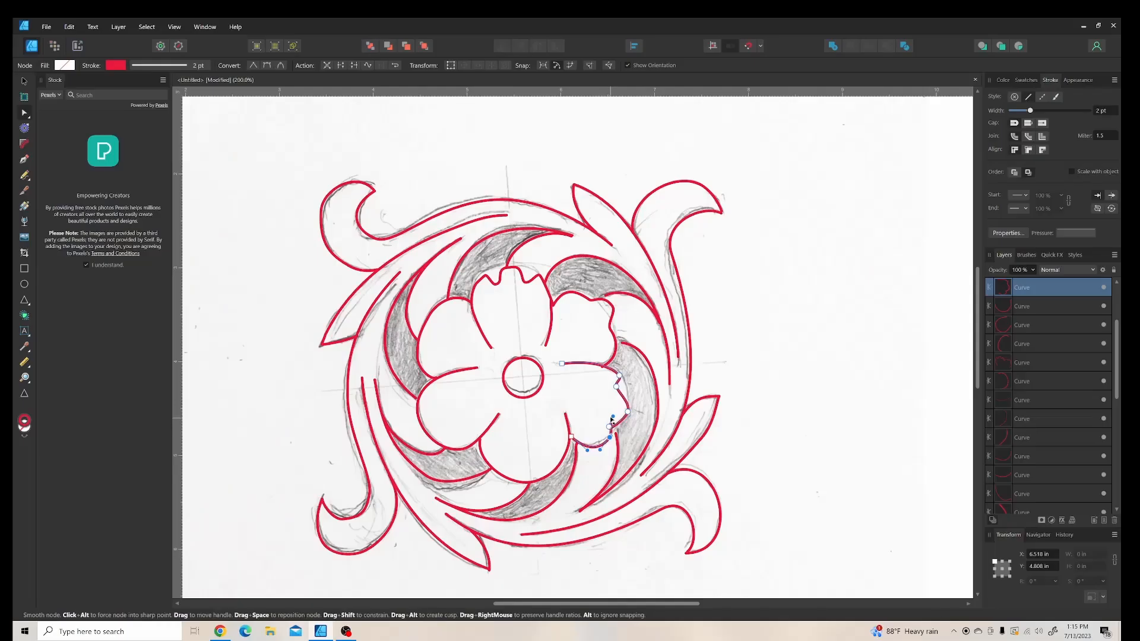
# Step: Delete the two surplus nodes crowding the lower notch of the lower-right petal
pyautogui.press('Escape')
pyautogui.click(613, 424)
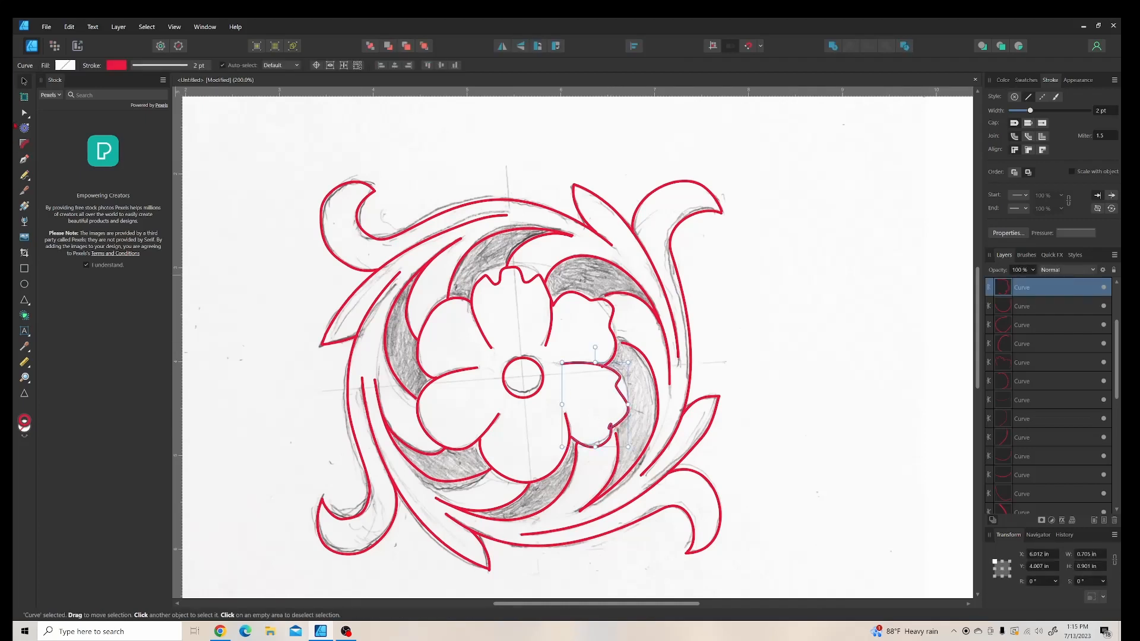
pyautogui.click(24, 113)
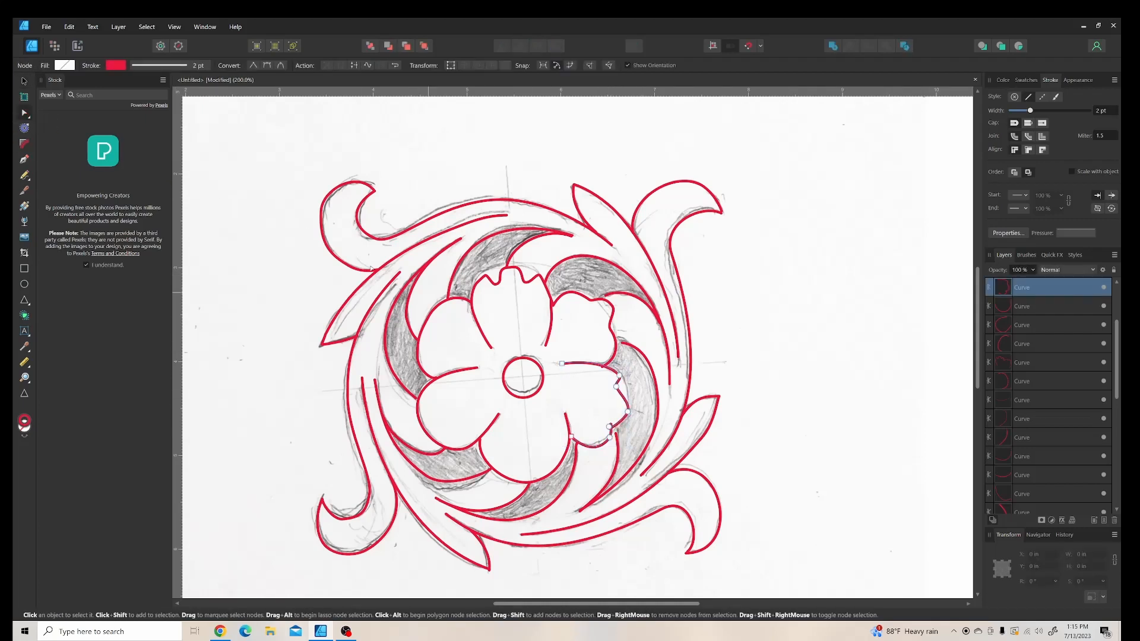
pyautogui.click(611, 427)
pyautogui.press('Delete')
pyautogui.click(608, 427)
pyautogui.press('Delete')
# Step: Adjust the lower-right petal's nodes and handles to smooth the lower lobe and reshape the upper notch
pyautogui.moveTo(618, 424); pyautogui.dragTo(599, 448)
pyautogui.moveTo(619, 375); pyautogui.dragTo(617, 394)
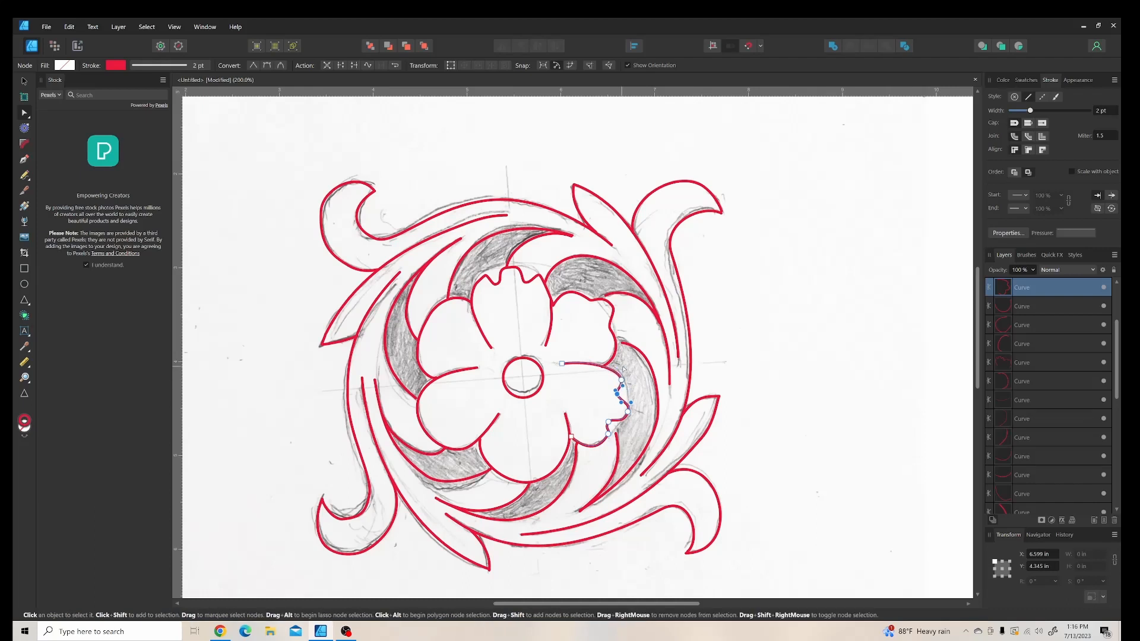
pyautogui.click(602, 368)
pyautogui.click(604, 364)
# Step: Add nodes along the bottom petal's outer edge, pull two inward as notches and delete the extra node between them
pyautogui.click(527, 482)
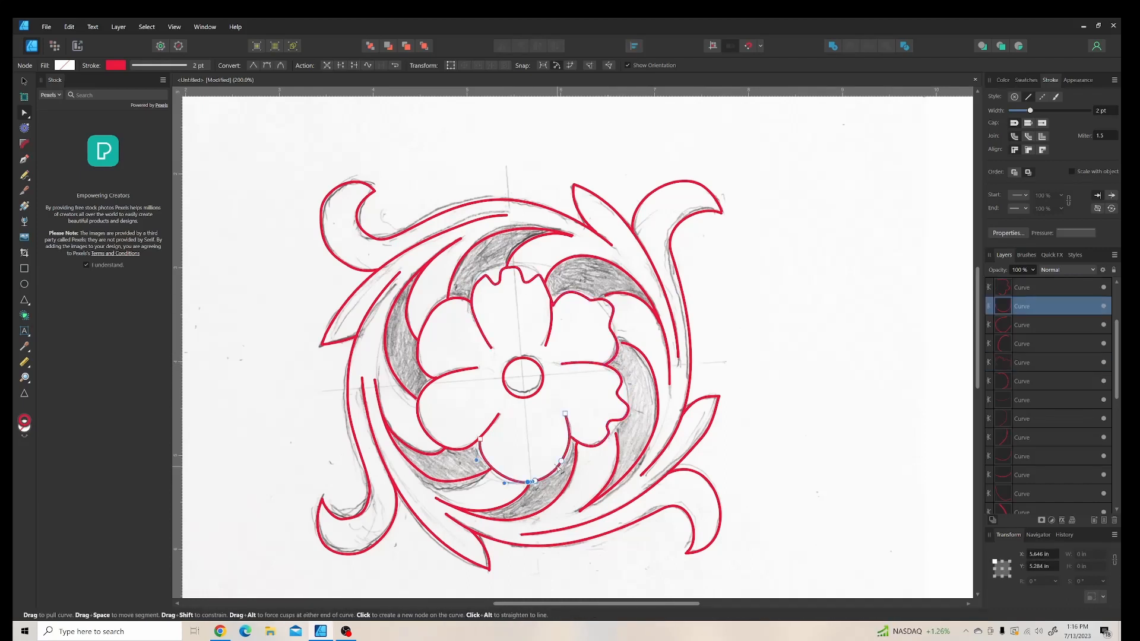
pyautogui.click(546, 455)
pyautogui.click(504, 462)
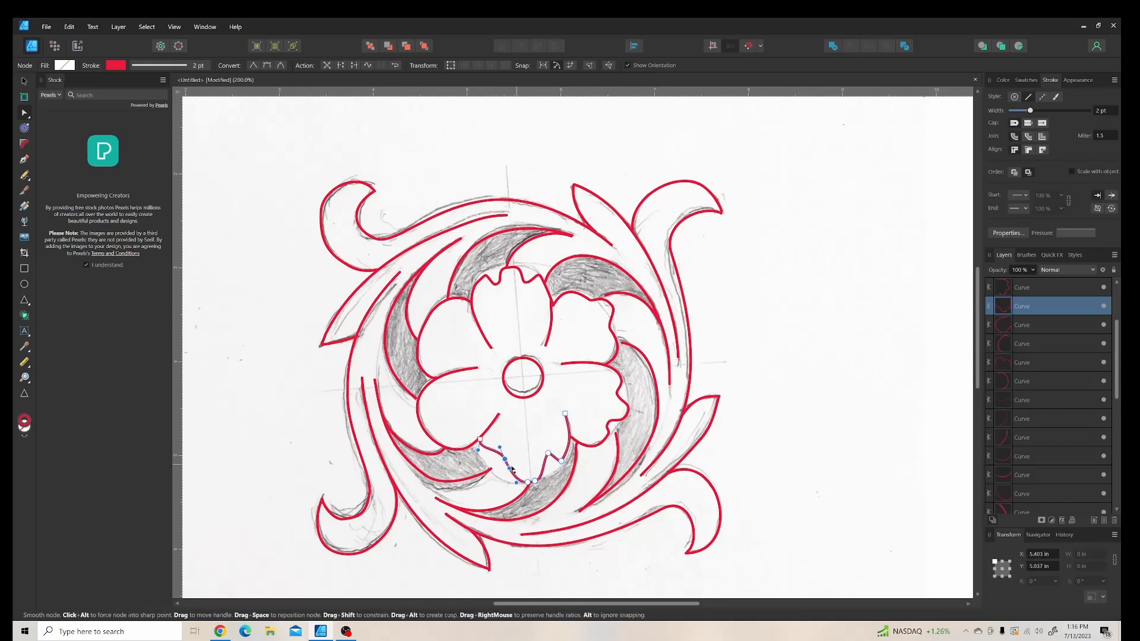
pyautogui.moveTo(504, 462); pyautogui.dragTo(498, 462)
pyautogui.click(518, 482)
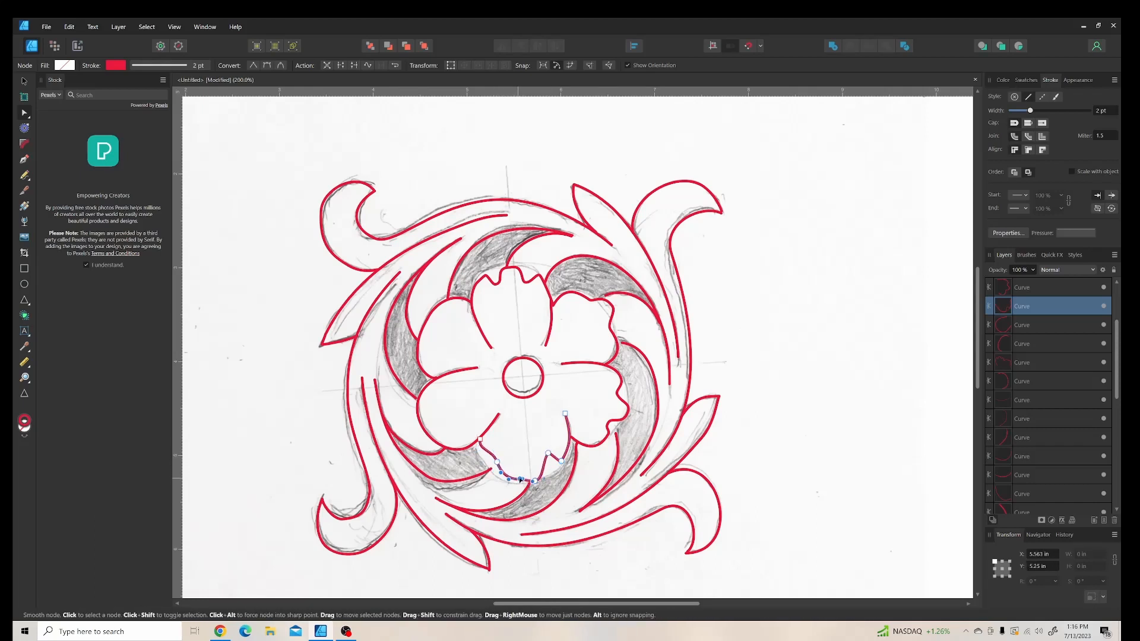
pyautogui.press('Delete')
# Step: Reposition the bottom petal's tip node and adjust the handles around both notches to round the lobes
pyautogui.moveTo(534, 481); pyautogui.dragTo(527, 477)
pyautogui.click(548, 453)
pyautogui.click(497, 461)
pyautogui.moveTo(498, 442)
pyautogui.mouseDown()
pyautogui.moveTo(479, 455)
pyautogui.moveTo(508, 460)
pyautogui.mouseUp()
pyautogui.click(513, 469)
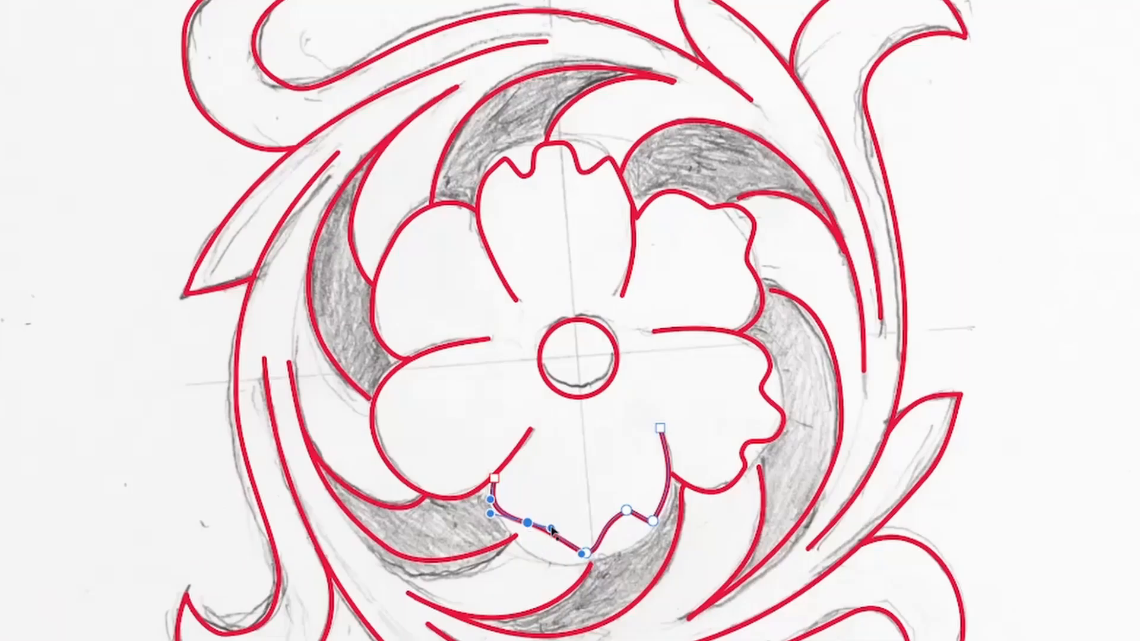
pyautogui.moveTo(587, 553); pyautogui.dragTo(555, 554)
# Step: Add nodes along the lower-left petal's outer edge, pull two of them inward as notches and round the lobes with their handles
pyautogui.click(440, 496)
pyautogui.click(387, 461)
pyautogui.click(418, 489)
pyautogui.moveTo(433, 496); pyautogui.dragTo(451, 456)
pyautogui.click(373, 408)
pyautogui.moveTo(372, 408); pyautogui.dragTo(411, 409)
pyautogui.moveTo(386, 462); pyautogui.dragTo(399, 399)
pyautogui.moveTo(418, 489)
pyautogui.mouseDown()
pyautogui.moveTo(406, 464)
pyautogui.moveTo(376, 457)
pyautogui.moveTo(412, 457)
pyautogui.moveTo(433, 487)
pyautogui.mouseUp()
pyautogui.moveTo(457, 430); pyautogui.dragTo(453, 460)
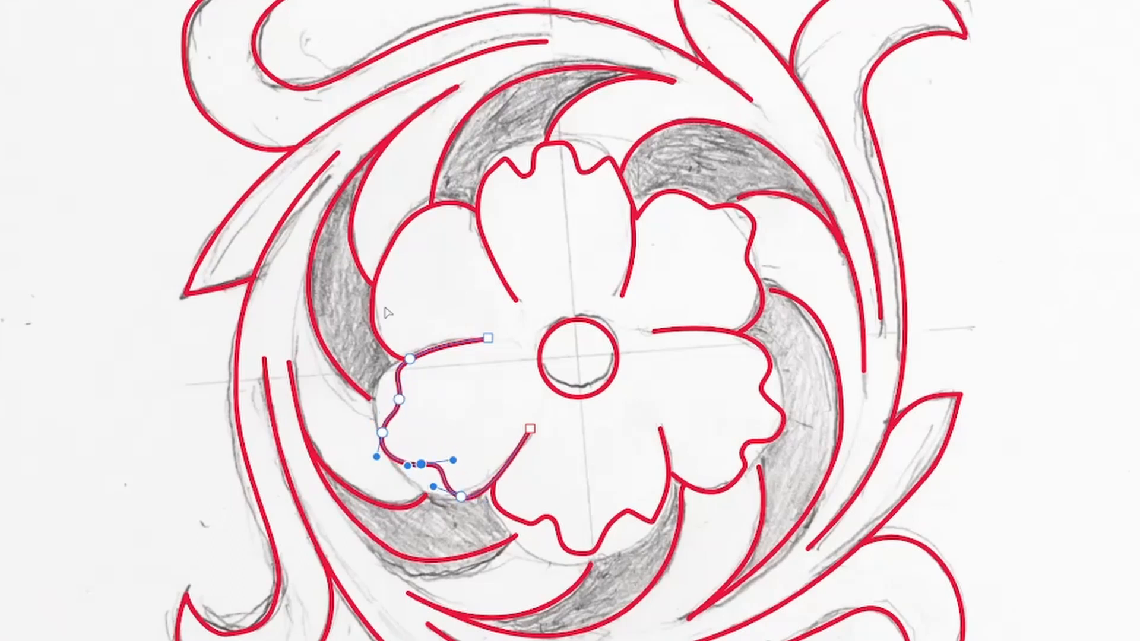
# Step: Add nodes along the upper-left petal's outer edge and pull two inward to form notches between rounded lobes
pyautogui.click(388, 247)
pyautogui.click(394, 238)
pyautogui.moveTo(377, 271); pyautogui.dragTo(395, 292)
pyautogui.click(373, 287)
pyautogui.click(429, 206)
pyautogui.moveTo(429, 205)
pyautogui.mouseDown()
pyautogui.moveTo(437, 236)
pyautogui.moveTo(433, 186)
pyautogui.mouseUp()
pyautogui.moveTo(438, 232); pyautogui.dragTo(432, 226)
pyautogui.moveTo(394, 238); pyautogui.dragTo(432, 222)
pyautogui.click(372, 314)
pyautogui.click(396, 292)
# Step: Adjust the end handle of the leaf curve that meets the upper-left petal so it follows the sketch
pyautogui.click(432, 201)
pyautogui.moveTo(445, 119); pyautogui.dragTo(419, 97)
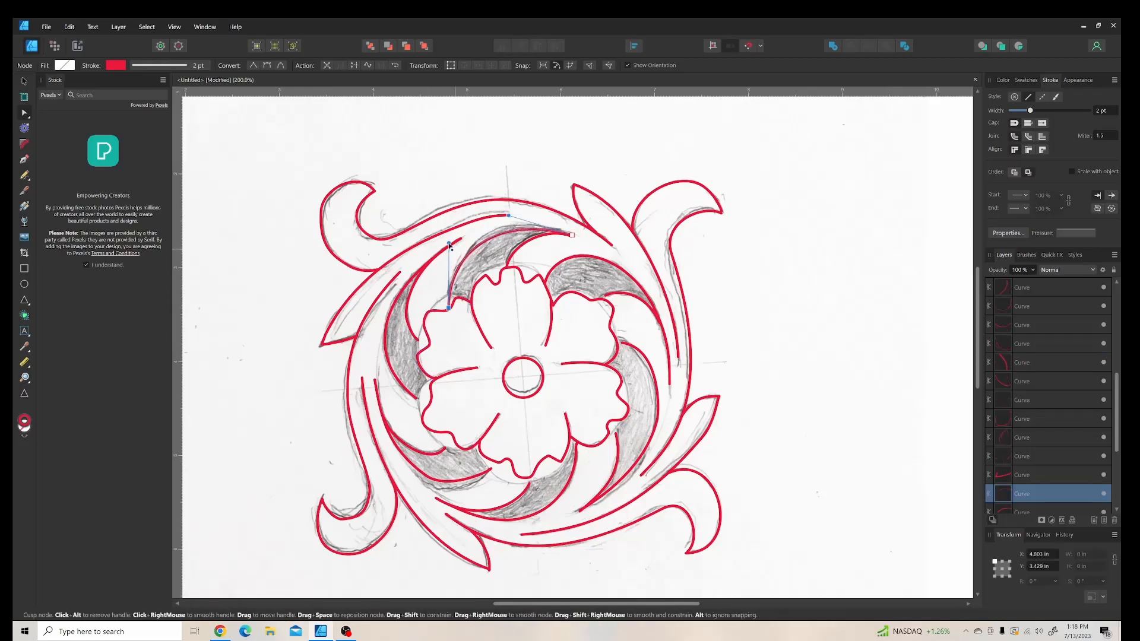
pyautogui.click(898, 269)
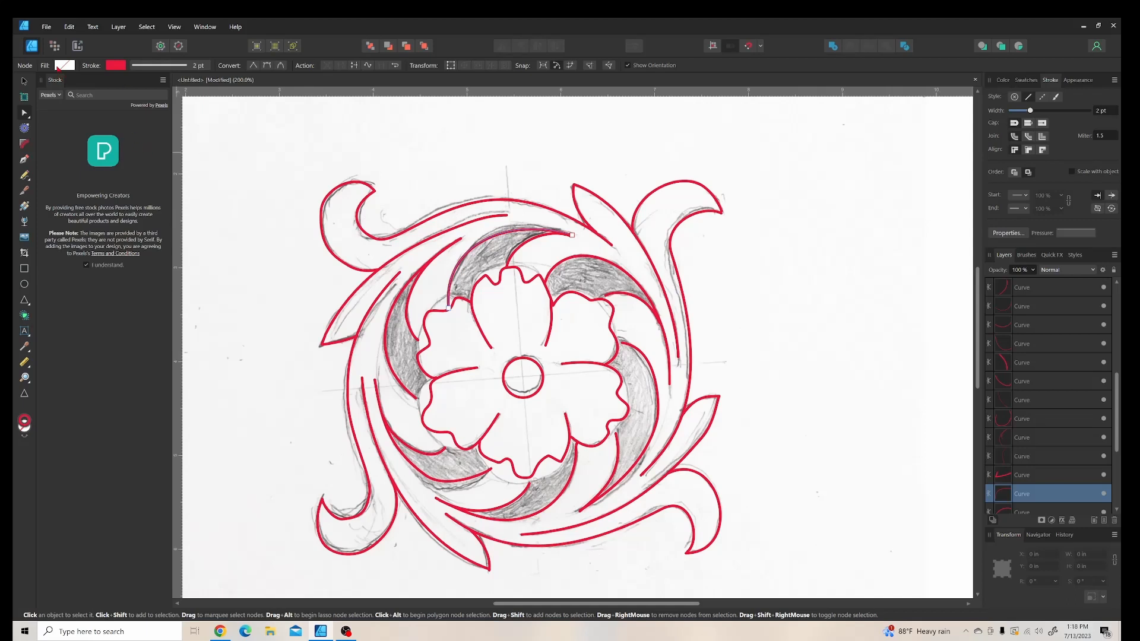
# Step: Hide the Pencil Sketch.png layer so only the traced curves are shown
pyautogui.click(52, 27)
pyautogui.click(894, 267)
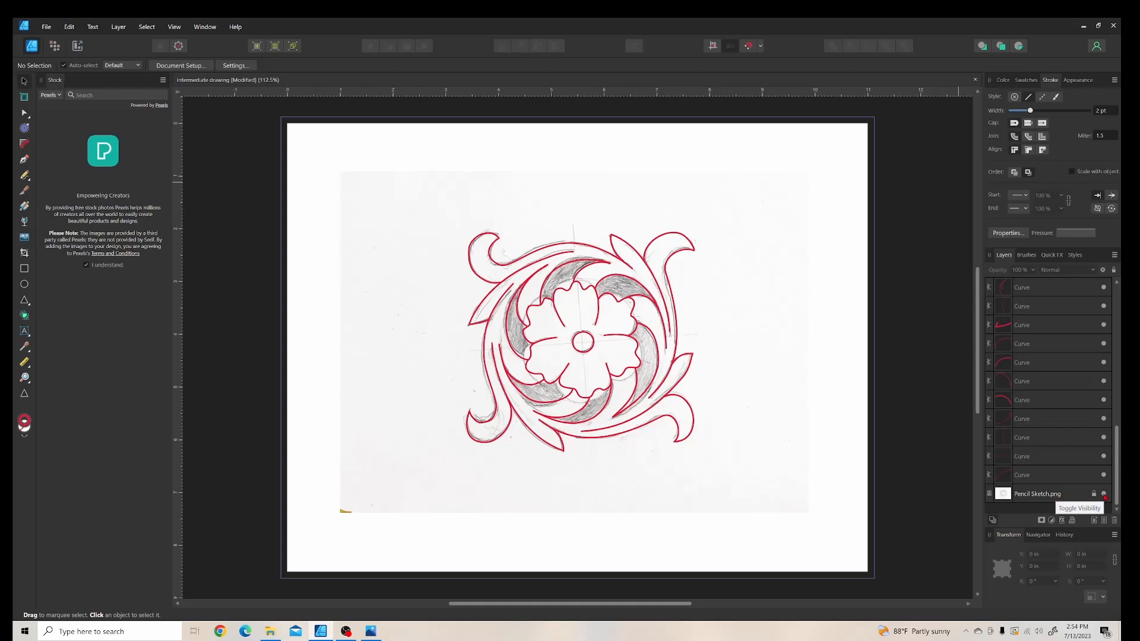
pyautogui.click(1104, 494)
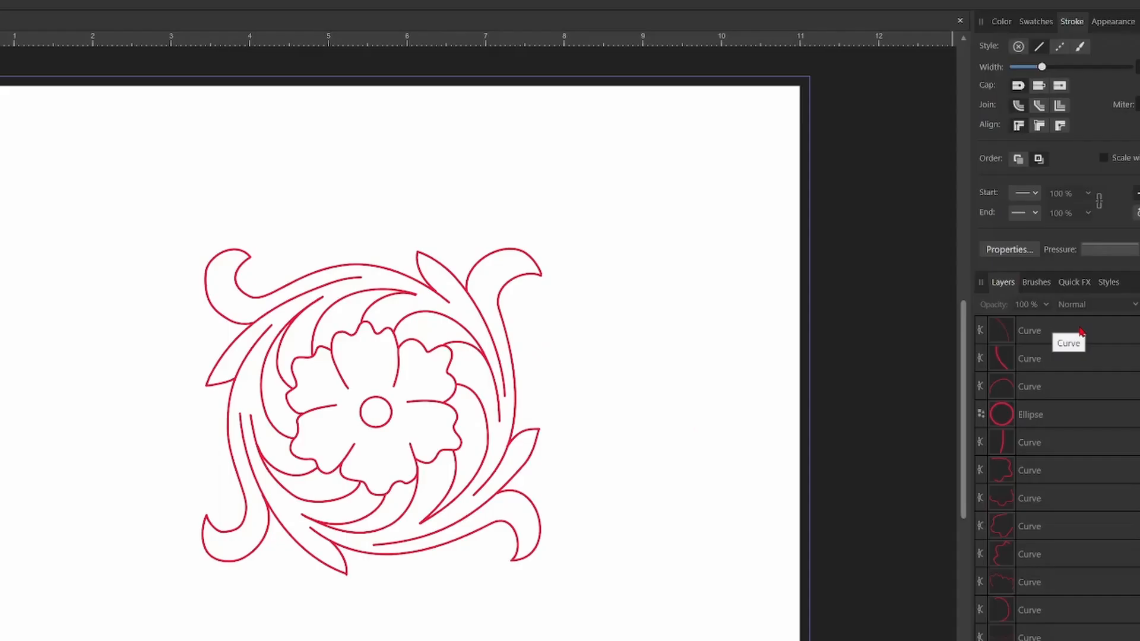
# Step: Select every traced curve layer above the pencil sketch, set their stroke colour to black (000000) and deselect
pyautogui.click(1057, 287)
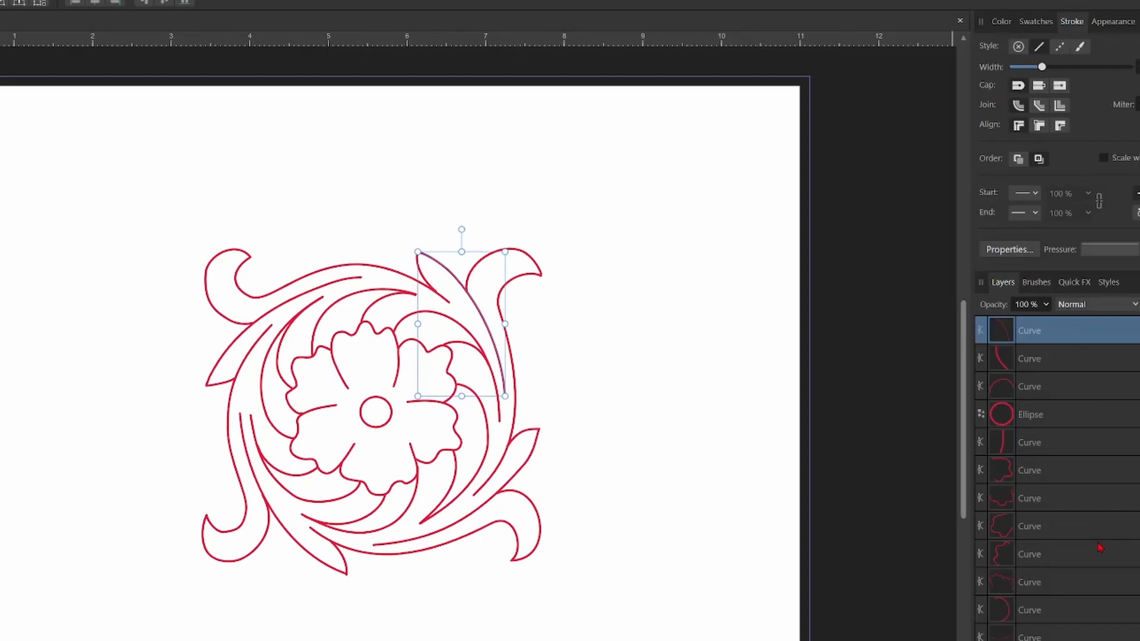
pyautogui.scroll(-6, 1056, 475)
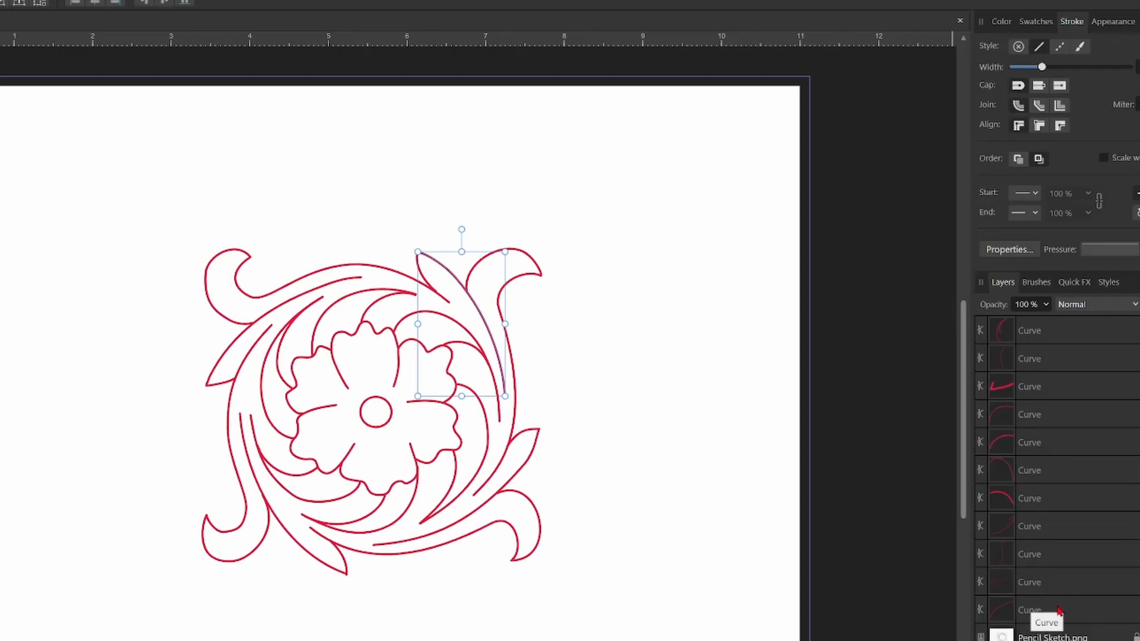
pyautogui.keyDown('shift'); pyautogui.click(1059, 610); pyautogui.keyUp('shift')
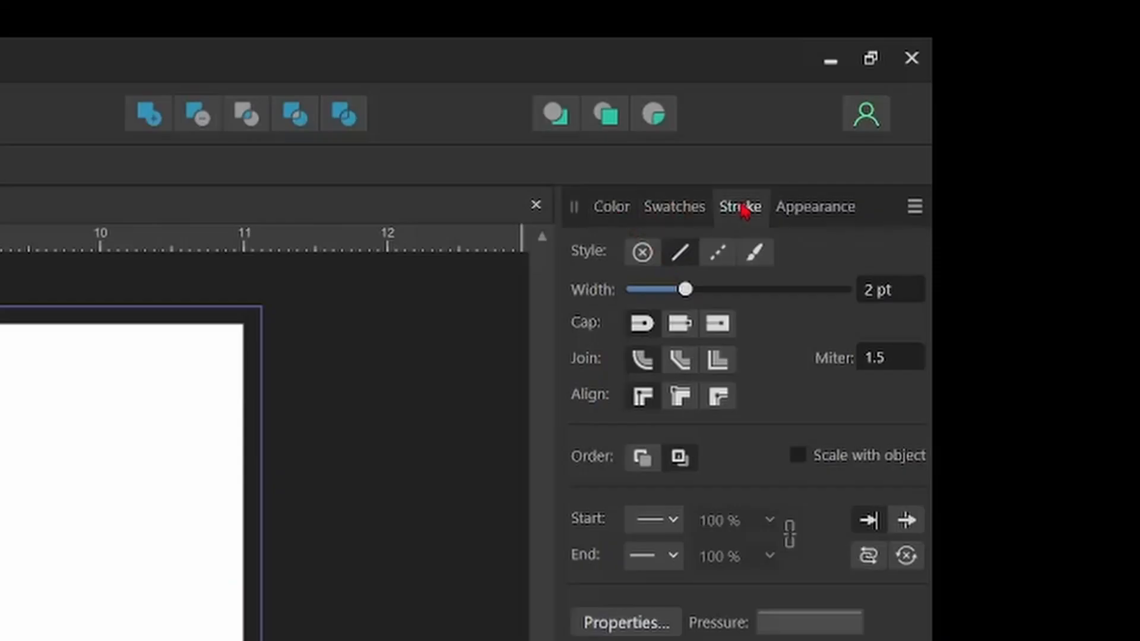
pyautogui.click(613, 207)
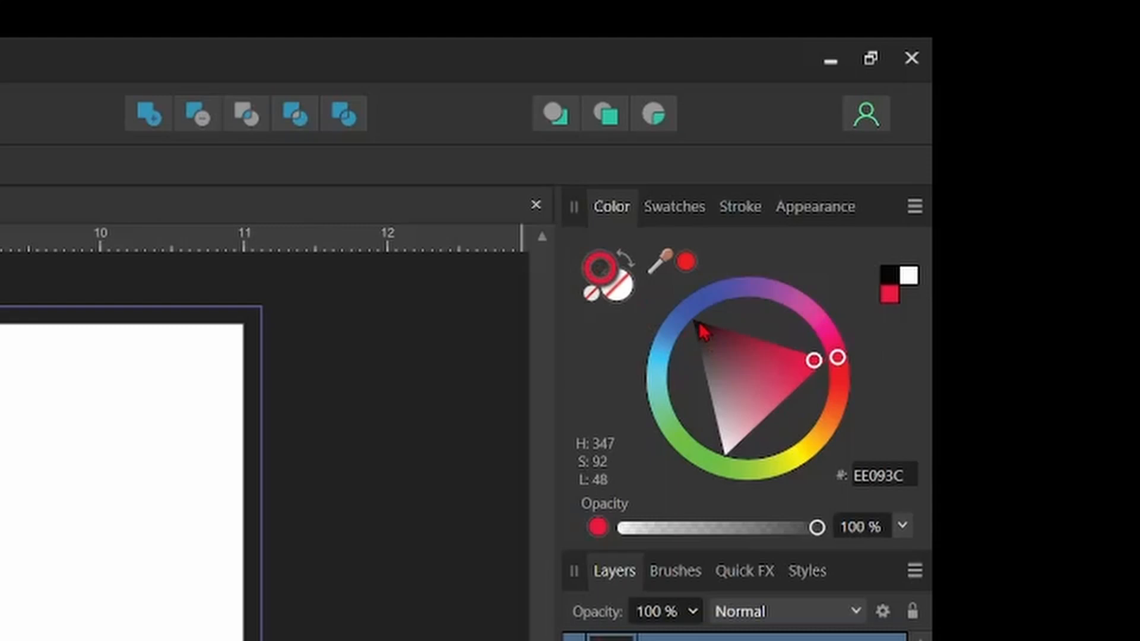
pyautogui.click(890, 284)
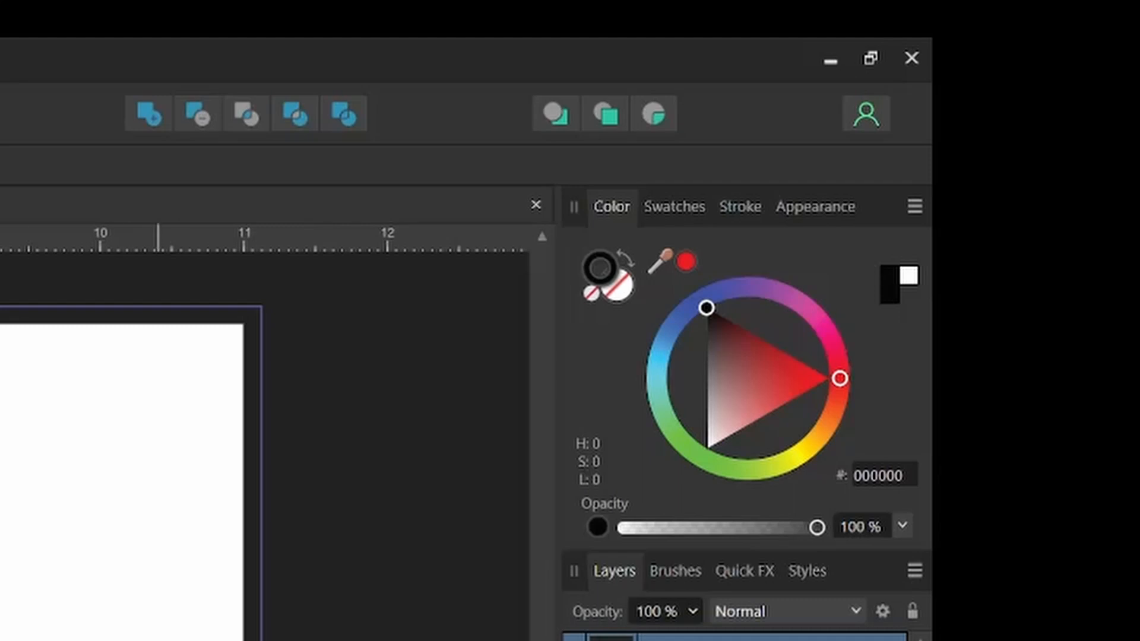
pyautogui.hotkey('ctrl', 'd')
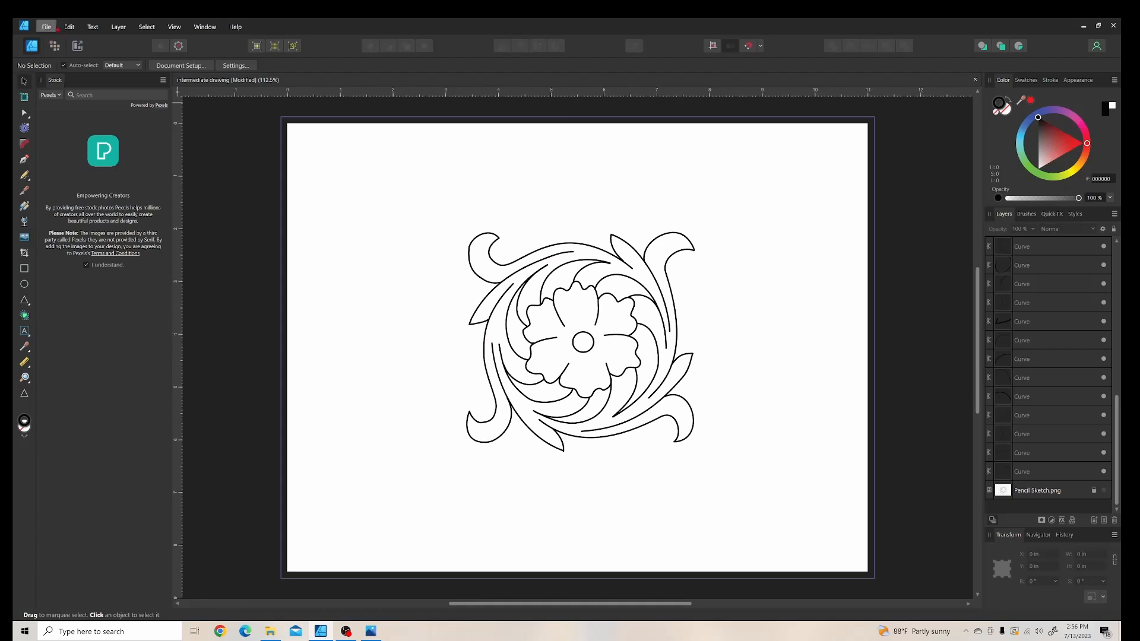
# Step: Send the drawing to Affinity Photo for editing
pyautogui.click(45, 27)
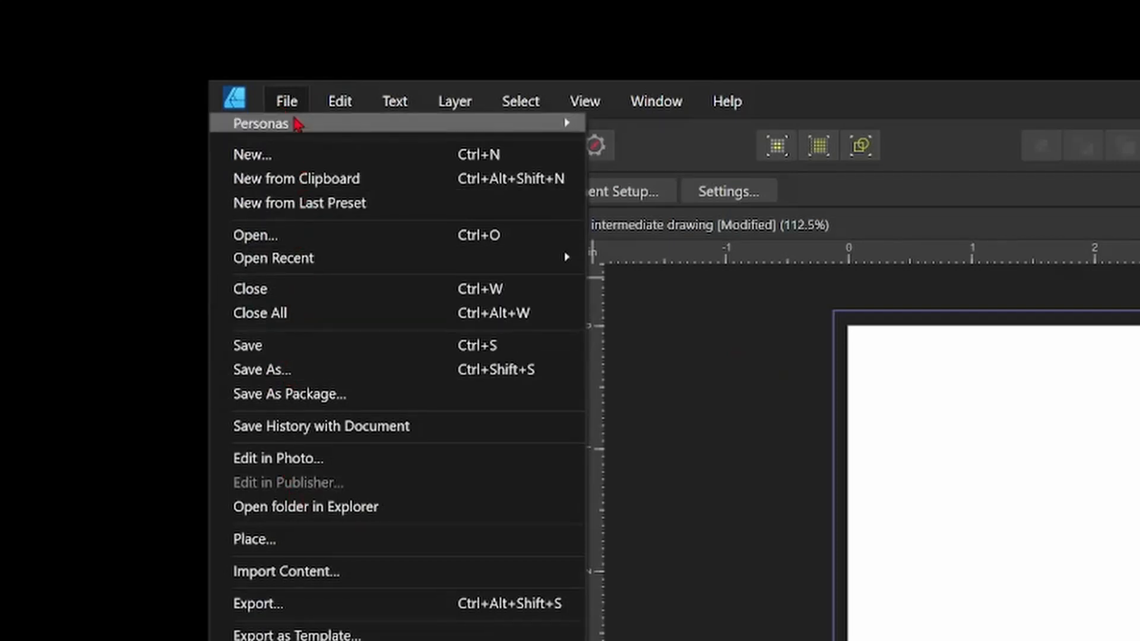
pyautogui.click(338, 104)
pyautogui.click(338, 105)
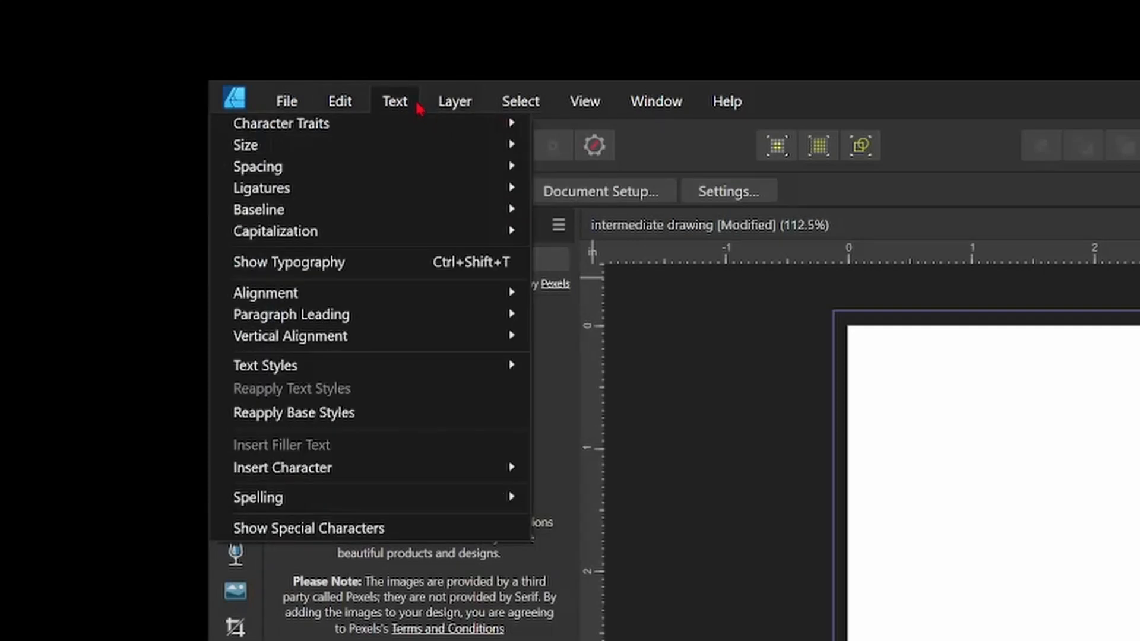
pyautogui.moveTo(291, 105)
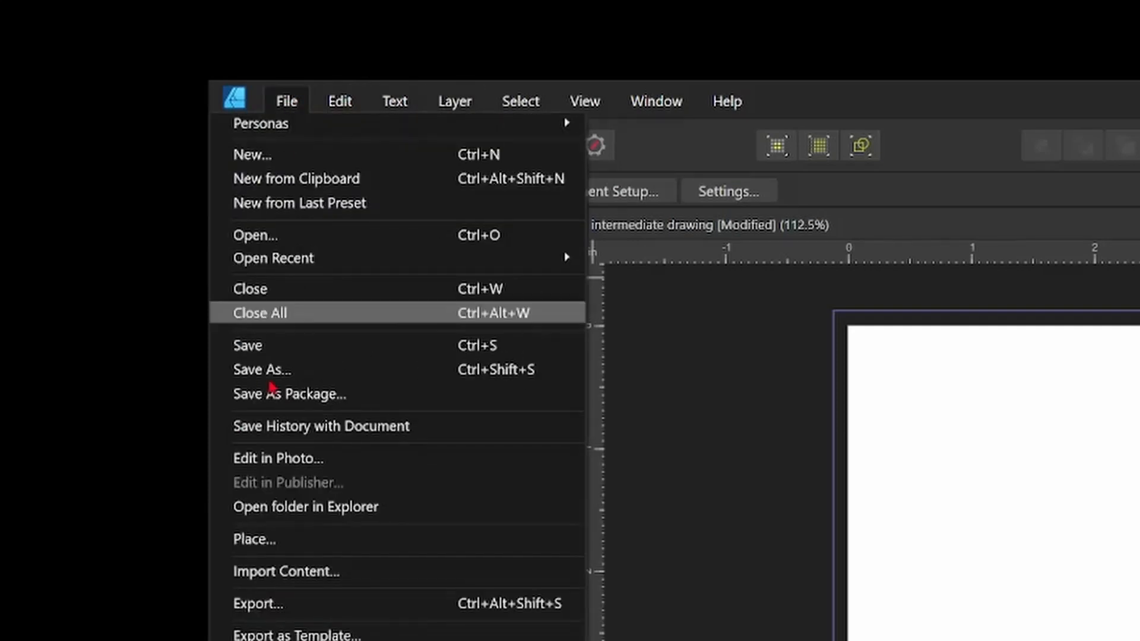
pyautogui.click(291, 459)
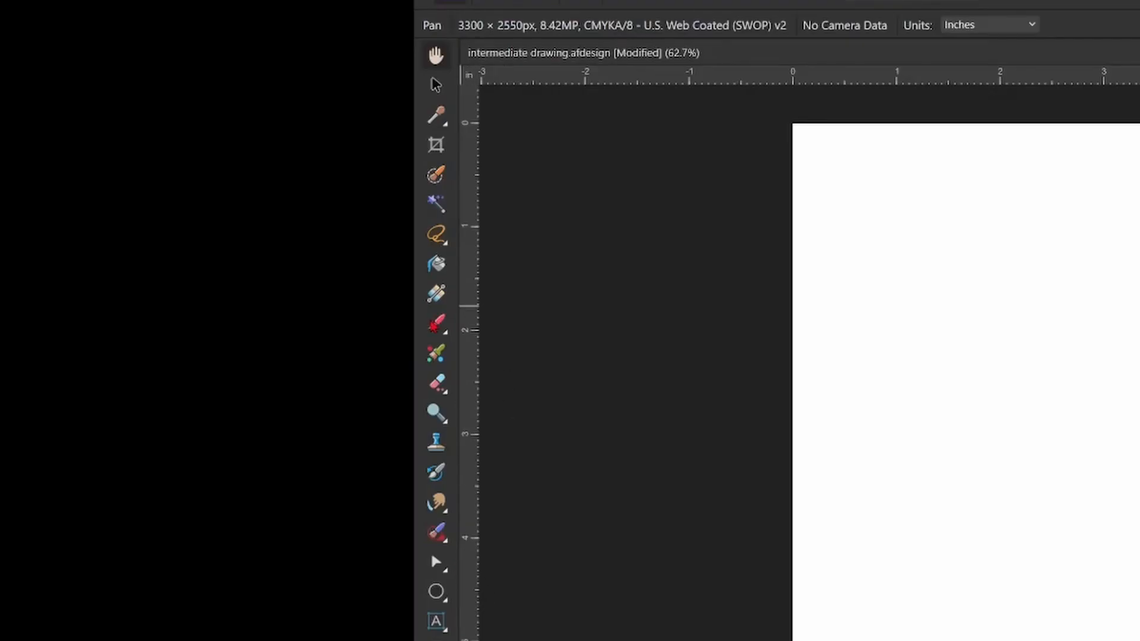
# Step: Start filling the background gap beside the flower's left side with black using the Paint Brush Tool
pyautogui.click(438, 323)
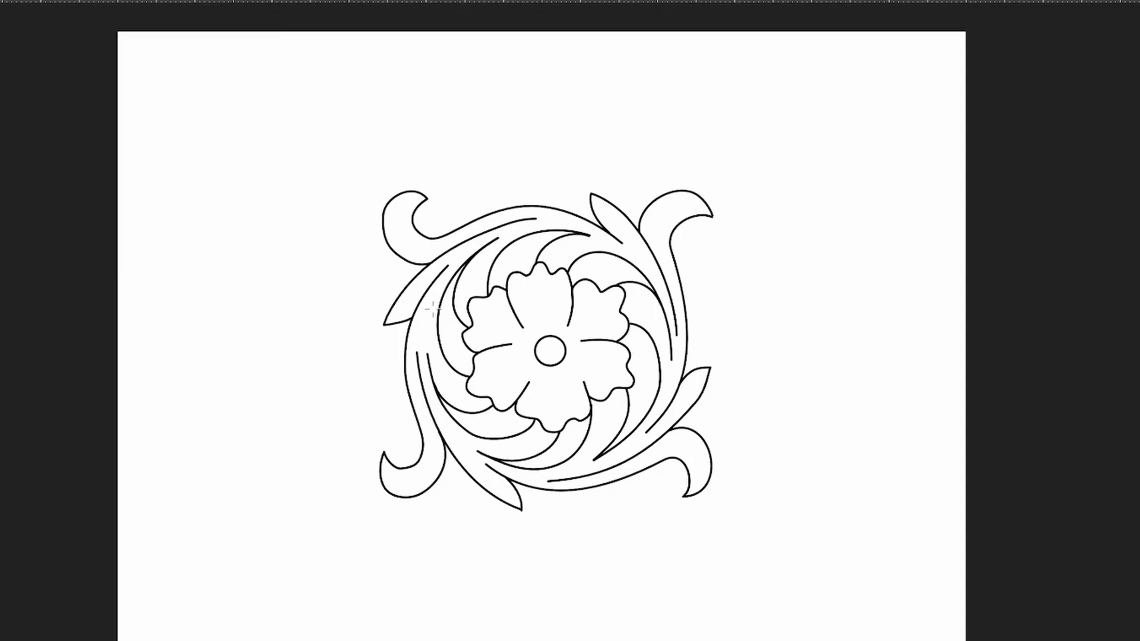
pyautogui.moveTo(432, 310); pyautogui.dragTo(432, 312)
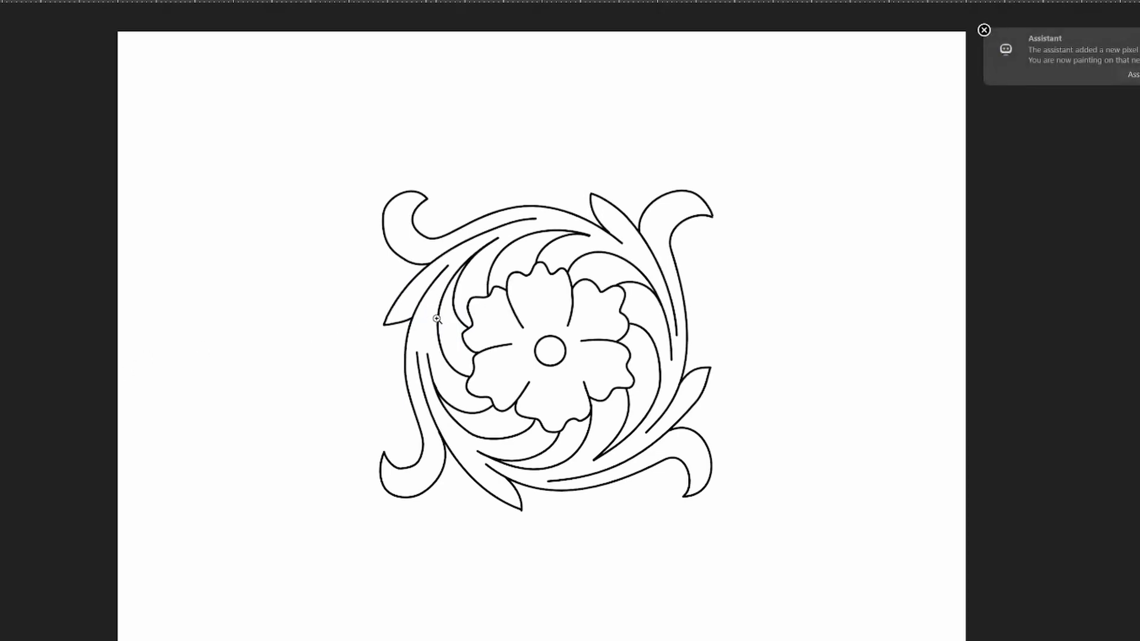
pyautogui.scroll(5, 436, 318)
pyautogui.scroll(2, 436, 318)
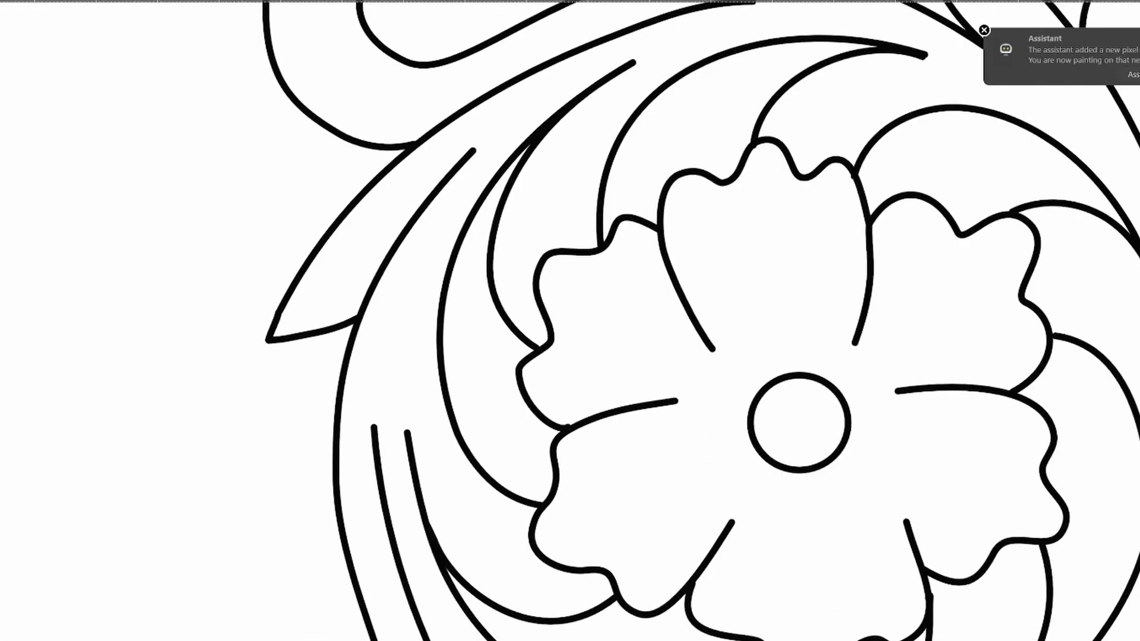
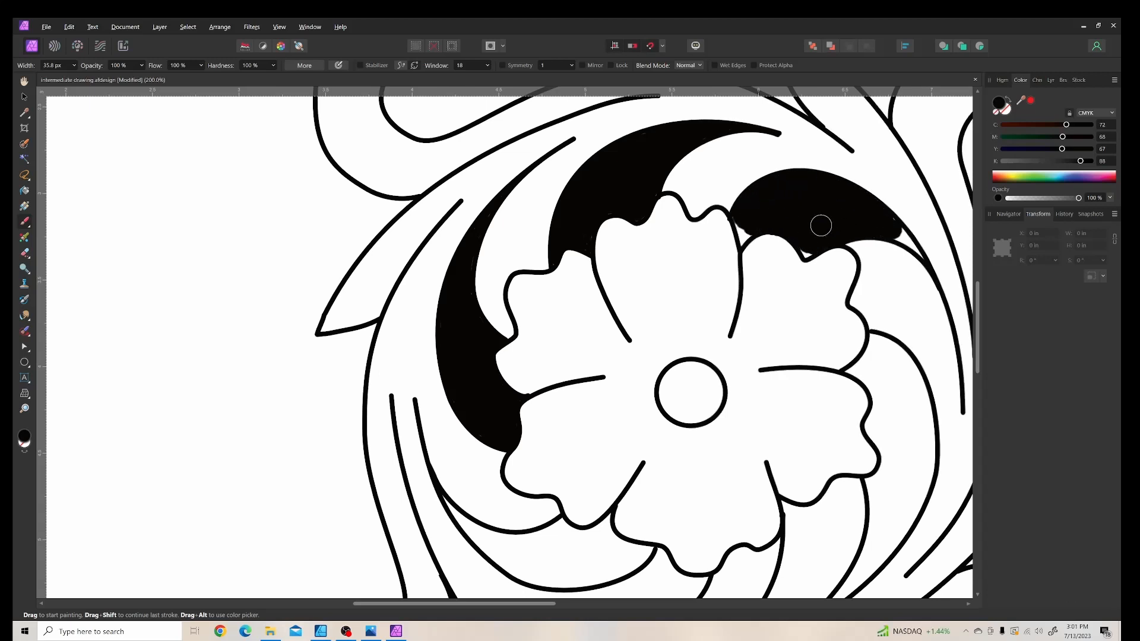
# Step: Resize the brush and paint the main area of the crescent gap along the flower's right side black
pyautogui.press('[')
pyautogui.press('[')
pyautogui.press('[')
pyautogui.press('[')
pyautogui.press('[')
pyautogui.press(']')
pyautogui.press(']')
pyautogui.press(']')
pyautogui.press(']')
pyautogui.press(']')
pyautogui.moveTo(903, 372)
pyautogui.mouseDown()
pyautogui.moveTo(880, 352)
pyautogui.moveTo(867, 371)
pyautogui.moveTo(885, 402)
pyautogui.moveTo(877, 424)
pyautogui.moveTo(887, 446)
pyautogui.moveTo(872, 559)
pyautogui.mouseUp()
pyautogui.moveTo(923, 352); pyautogui.dragTo(782, 265)
pyautogui.moveTo(763, 319)
pyautogui.mouseDown()
pyautogui.moveTo(771, 351)
pyautogui.moveTo(734, 470)
pyautogui.mouseUp()
pyautogui.moveTo(773, 387)
pyautogui.mouseDown()
pyautogui.moveTo(741, 267)
pyautogui.moveTo(771, 293)
pyautogui.moveTo(783, 350)
pyautogui.moveTo(759, 438)
pyautogui.moveTo(742, 388)
pyautogui.moveTo(738, 293)
pyautogui.moveTo(757, 323)
pyautogui.mouseUp()
# Step: Fill the right gap's edges and pointed tip with a 12.1 px brush and paint the gap below the flower black
pyautogui.press('[')
pyautogui.press('[')
pyautogui.press('[')
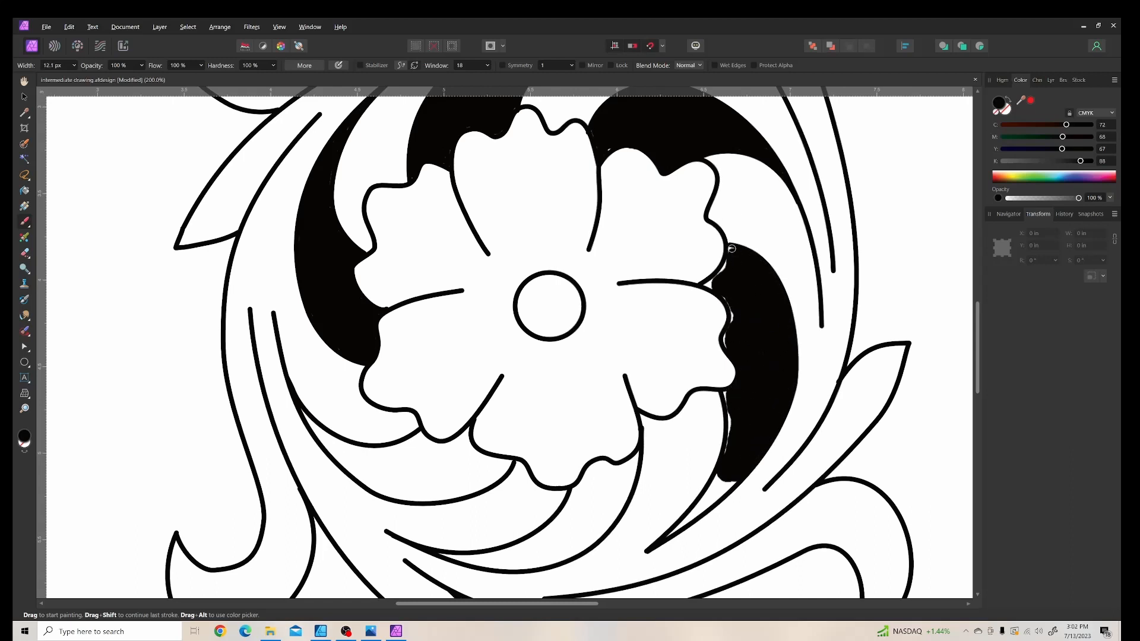
pyautogui.moveTo(728, 263); pyautogui.dragTo(722, 268)
pyautogui.moveTo(734, 429); pyautogui.dragTo(723, 462)
pyautogui.moveTo(667, 535)
pyautogui.mouseDown()
pyautogui.moveTo(726, 478)
pyautogui.moveTo(695, 518)
pyautogui.mouseUp()
pyautogui.moveTo(600, 491)
pyautogui.mouseDown()
pyautogui.moveTo(615, 467)
pyautogui.moveTo(636, 452)
pyautogui.moveTo(604, 461)
pyautogui.moveTo(575, 489)
pyautogui.moveTo(590, 466)
pyautogui.moveTo(602, 478)
pyautogui.moveTo(584, 502)
pyautogui.moveTo(569, 494)
pyautogui.moveTo(636, 470)
pyautogui.moveTo(615, 517)
pyautogui.mouseUp()
pyautogui.moveTo(442, 552)
pyautogui.mouseDown()
pyautogui.moveTo(499, 551)
pyautogui.moveTo(564, 521)
pyautogui.moveTo(528, 541)
pyautogui.moveTo(570, 504)
pyautogui.moveTo(530, 545)
pyautogui.moveTo(622, 472)
pyautogui.moveTo(620, 500)
pyautogui.moveTo(606, 484)
pyautogui.moveTo(610, 513)
pyautogui.moveTo(596, 509)
pyautogui.moveTo(609, 509)
pyautogui.moveTo(597, 482)
pyautogui.moveTo(583, 531)
pyautogui.moveTo(527, 550)
pyautogui.moveTo(591, 506)
pyautogui.moveTo(609, 515)
pyautogui.moveTo(580, 540)
pyautogui.moveTo(543, 554)
pyautogui.moveTo(497, 545)
pyautogui.moveTo(529, 547)
pyautogui.moveTo(456, 559)
pyautogui.moveTo(506, 555)
pyautogui.moveTo(482, 560)
pyautogui.moveTo(517, 561)
pyautogui.mouseUp()
# Step: Paint the gap at the flower's lower left black, undoing the stray dab that crosses the outline
pyautogui.moveTo(383, 475); pyautogui.dragTo(409, 464)
pyautogui.click(326, 461)
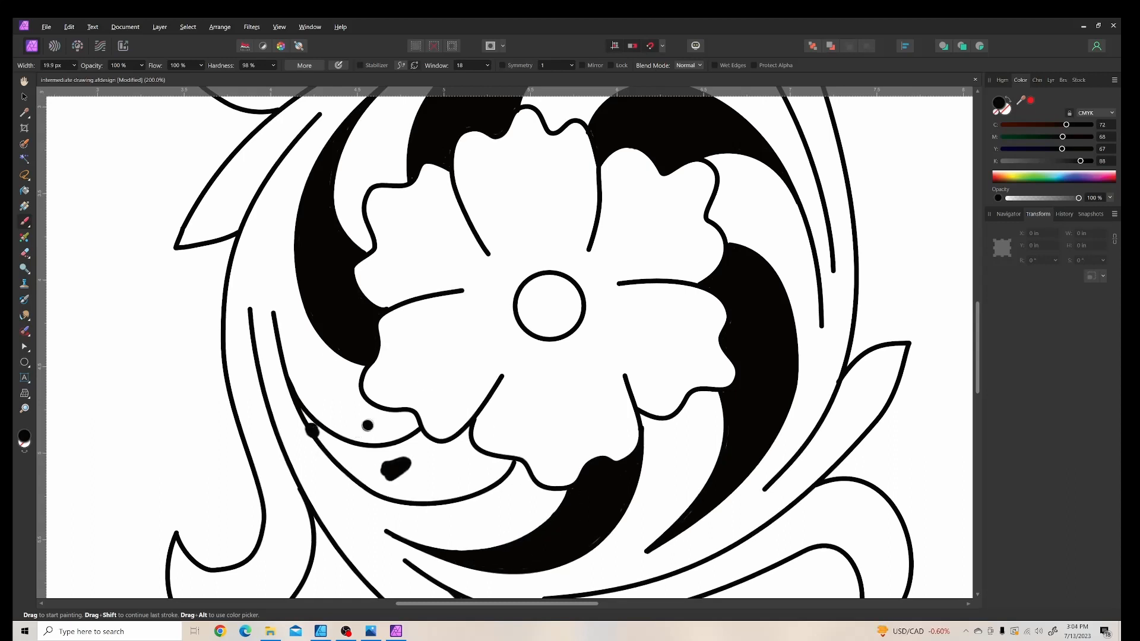
pyautogui.click(69, 26)
pyautogui.click(47, 37)
pyautogui.moveTo(320, 432)
pyautogui.mouseDown()
pyautogui.moveTo(348, 449)
pyautogui.moveTo(335, 443)
pyautogui.moveTo(420, 437)
pyautogui.moveTo(404, 461)
pyautogui.moveTo(417, 447)
pyautogui.moveTo(461, 441)
pyautogui.moveTo(472, 460)
pyautogui.moveTo(476, 451)
pyautogui.moveTo(501, 460)
pyautogui.moveTo(470, 490)
pyautogui.moveTo(407, 496)
pyautogui.moveTo(334, 453)
pyautogui.moveTo(392, 461)
pyautogui.mouseUp()
pyautogui.moveTo(476, 449)
pyautogui.mouseDown()
pyautogui.moveTo(448, 466)
pyautogui.moveTo(363, 458)
pyautogui.mouseUp()
pyautogui.click(468, 427)
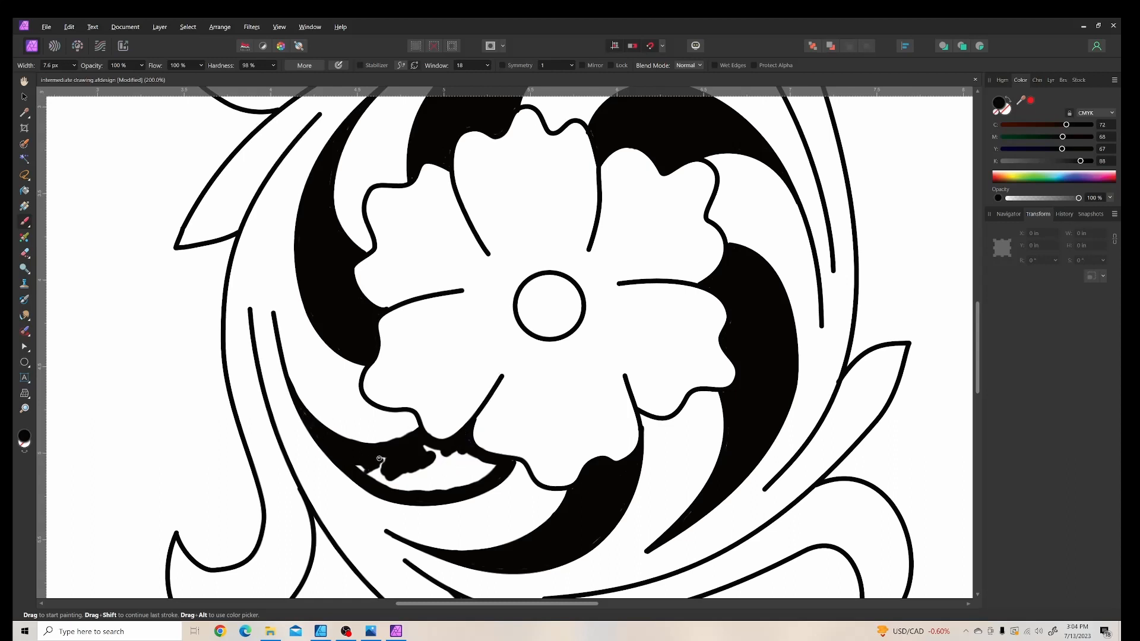
pyautogui.moveTo(451, 463)
pyautogui.mouseDown()
pyautogui.moveTo(385, 461)
pyautogui.moveTo(385, 471)
pyautogui.moveTo(472, 465)
pyautogui.moveTo(481, 478)
pyautogui.moveTo(398, 487)
pyautogui.moveTo(464, 476)
pyautogui.mouseUp()
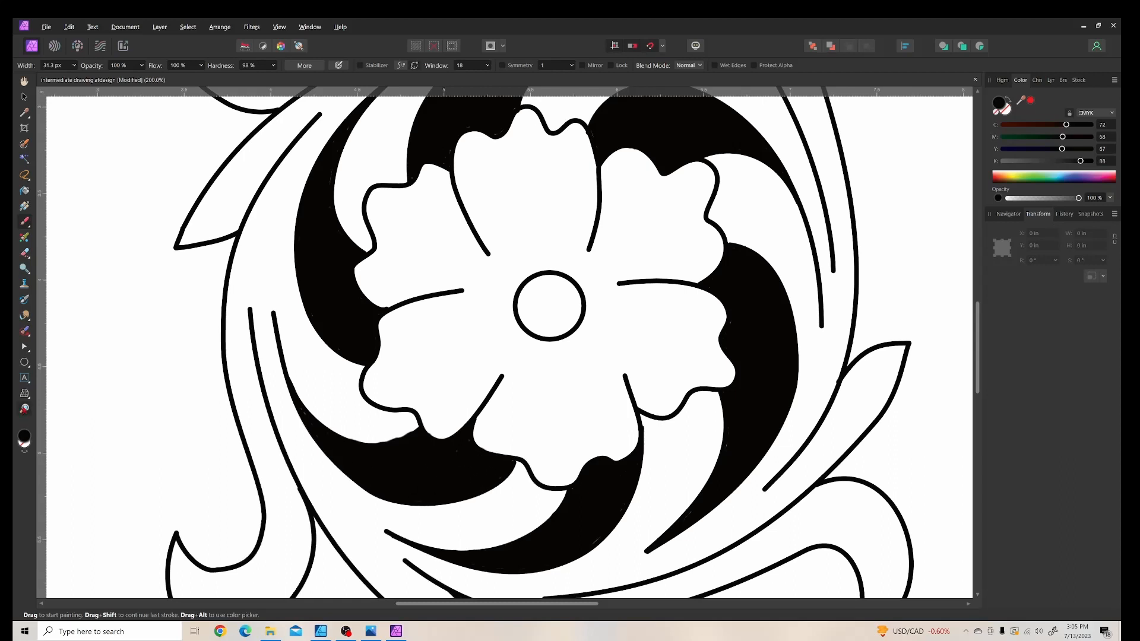
# Step: Inspect the filled background areas across the whole page and up close around the flower
pyautogui.press('z')
pyautogui.moveTo(614, 315); pyautogui.dragTo(592, 322)
pyautogui.click(279, 27)
pyautogui.moveTo(249, 40)
pyautogui.click(41, 58)
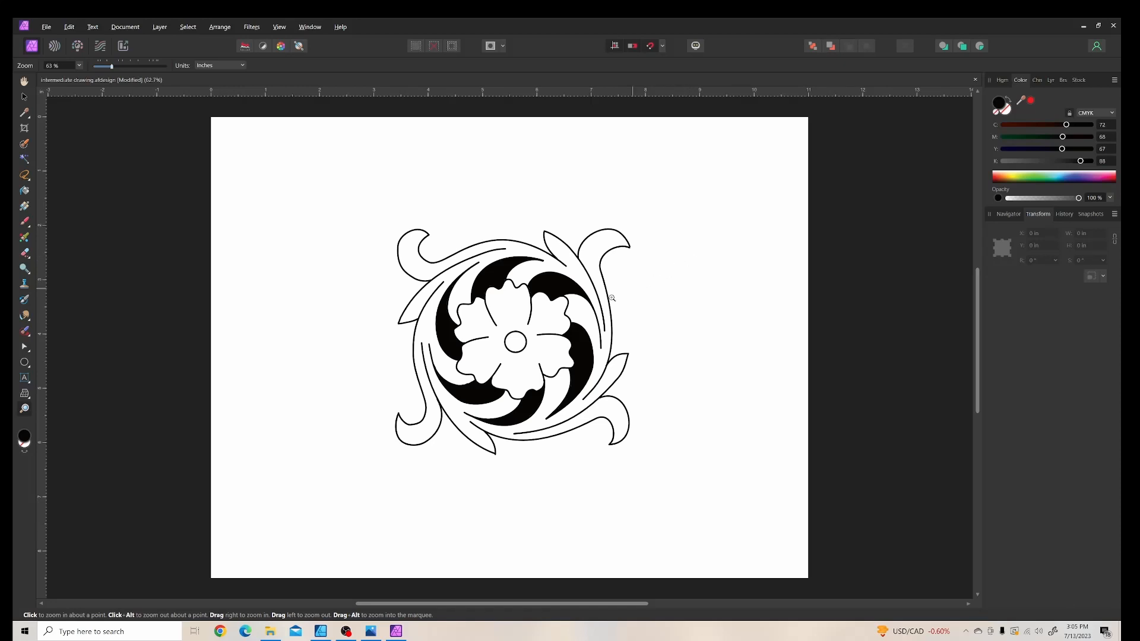
pyautogui.moveTo(530, 348); pyautogui.dragTo(597, 308)
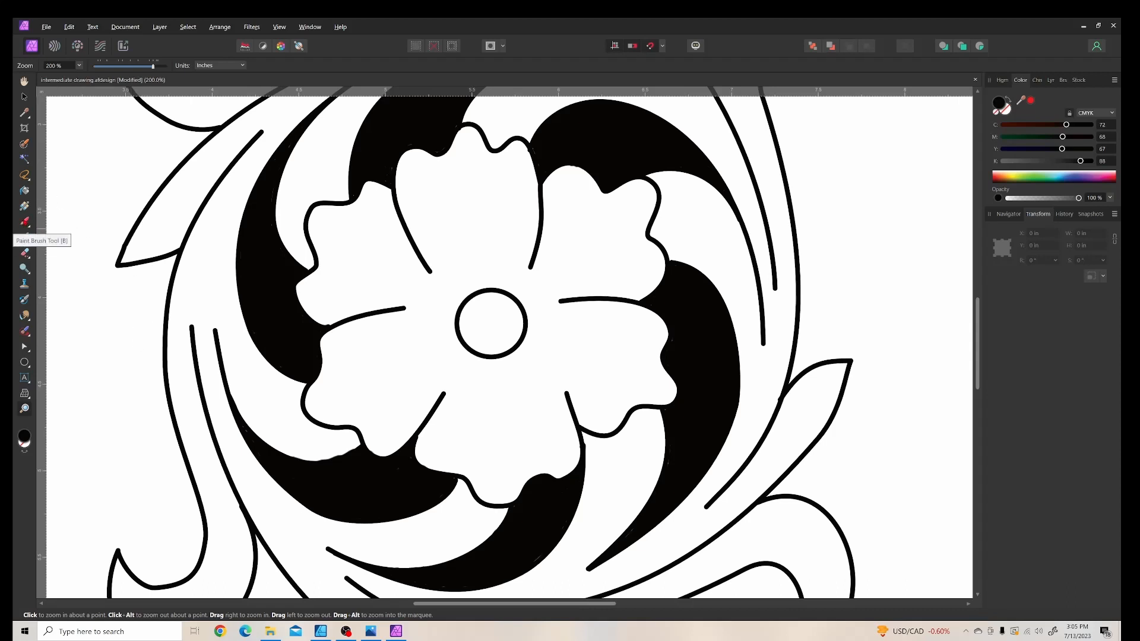
# Step: Activate the Paint Brush Tool and set its colour to white (FEFEFE)
pyautogui.click(24, 221)
pyautogui.press('b')
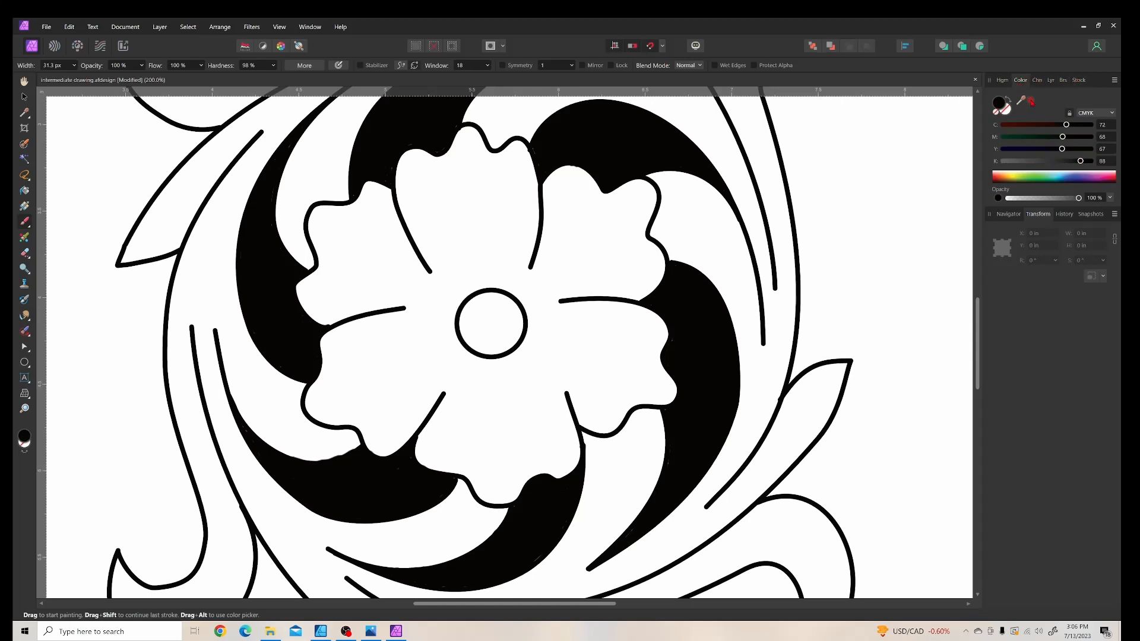
pyautogui.click(1031, 101)
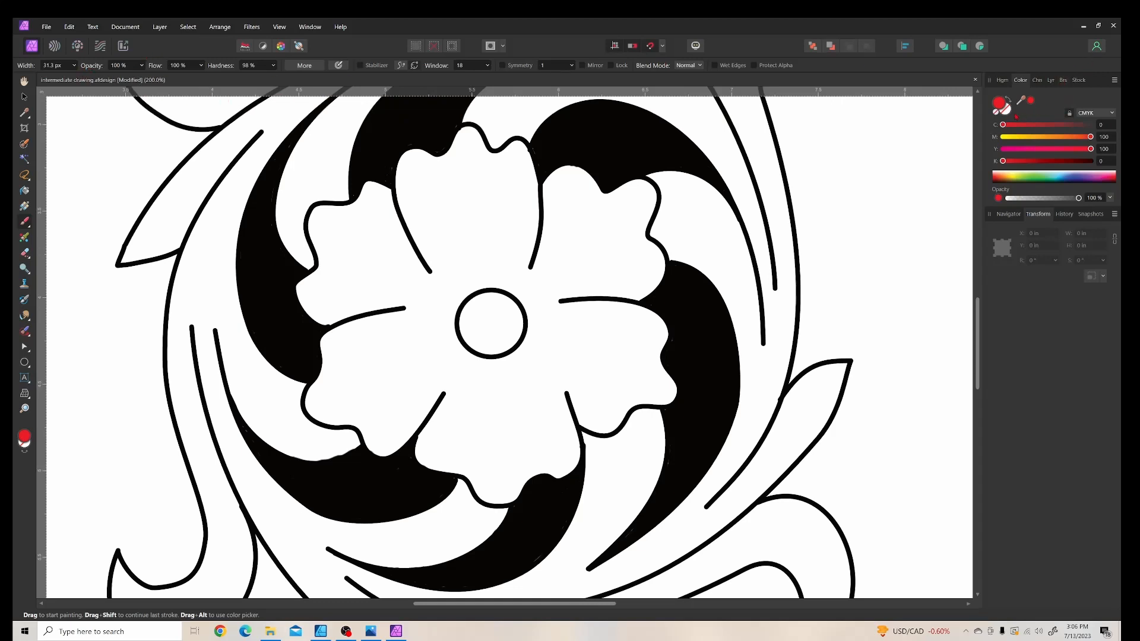
pyautogui.doubleClick(1000, 105)
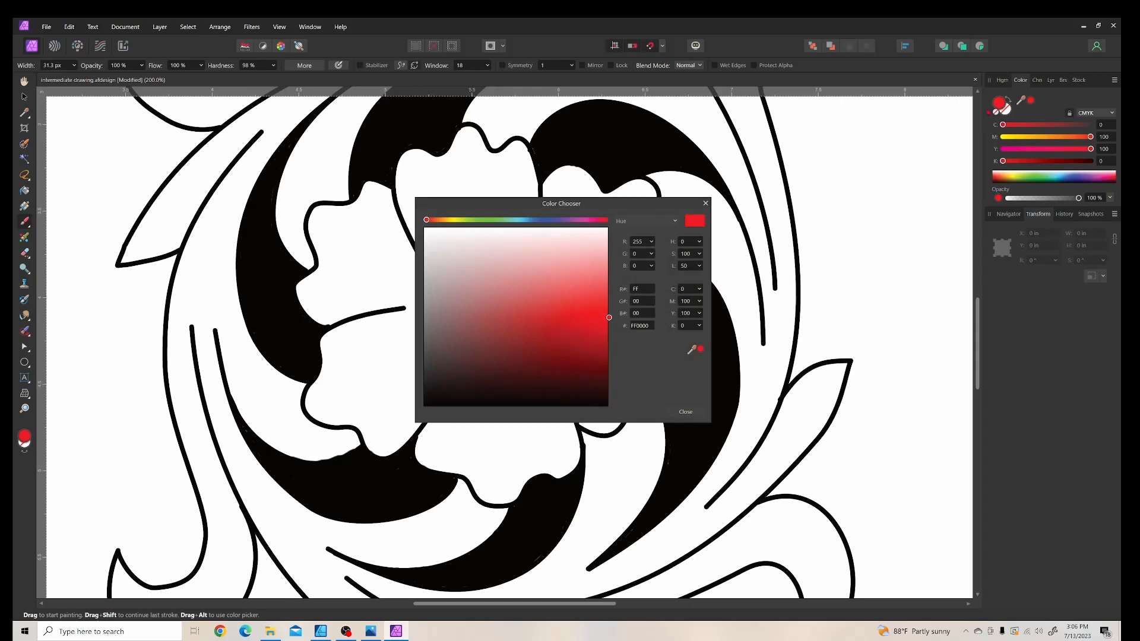
pyautogui.click(425, 229)
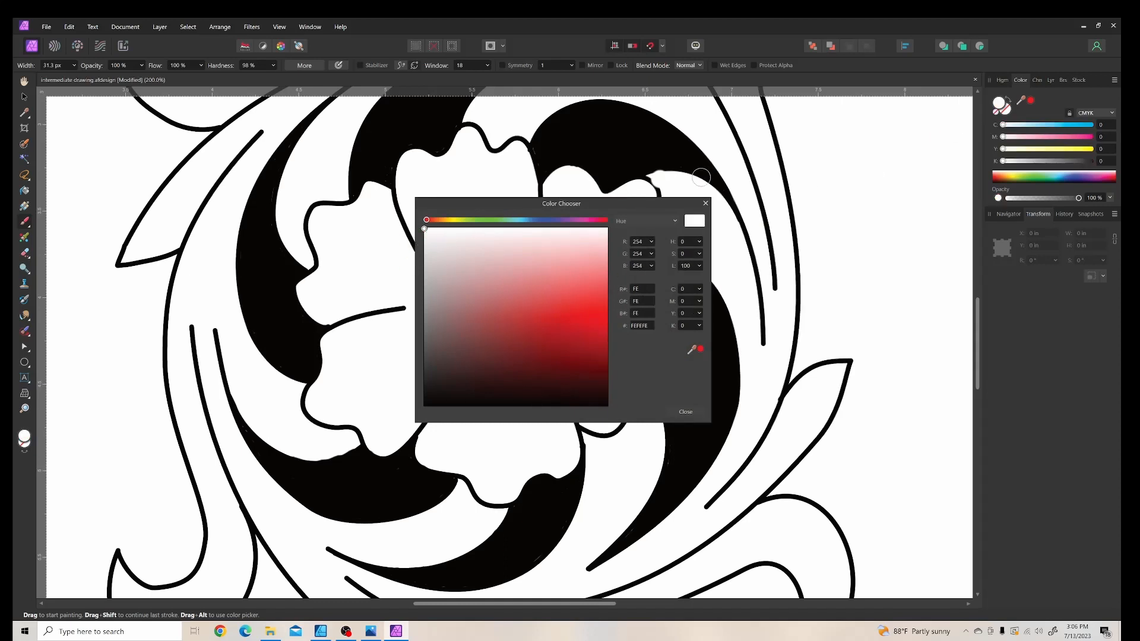
pyautogui.click(705, 205)
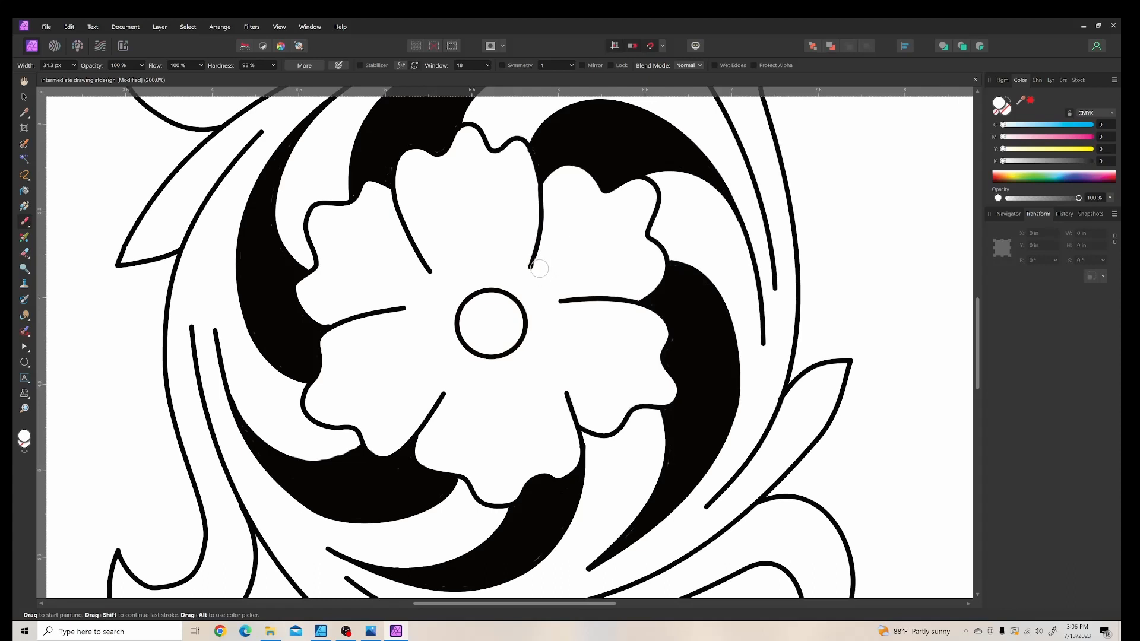
# Step: Taper the blunt ends of the petal lines and the stem lines right of the flower by painting white along them, undoing one stray stroke
pyautogui.moveTo(570, 288); pyautogui.dragTo(549, 301)
pyautogui.click(71, 27)
pyautogui.click(74, 37)
pyautogui.moveTo(430, 253); pyautogui.dragTo(436, 279)
pyautogui.moveTo(774, 331); pyautogui.dragTo(768, 356)
pyautogui.moveTo(785, 263); pyautogui.dragTo(782, 307)
# Step: Send the retouched drawing back to Affinity Designer for editing and deselect the painted pixel layer
pyautogui.click(24, 408)
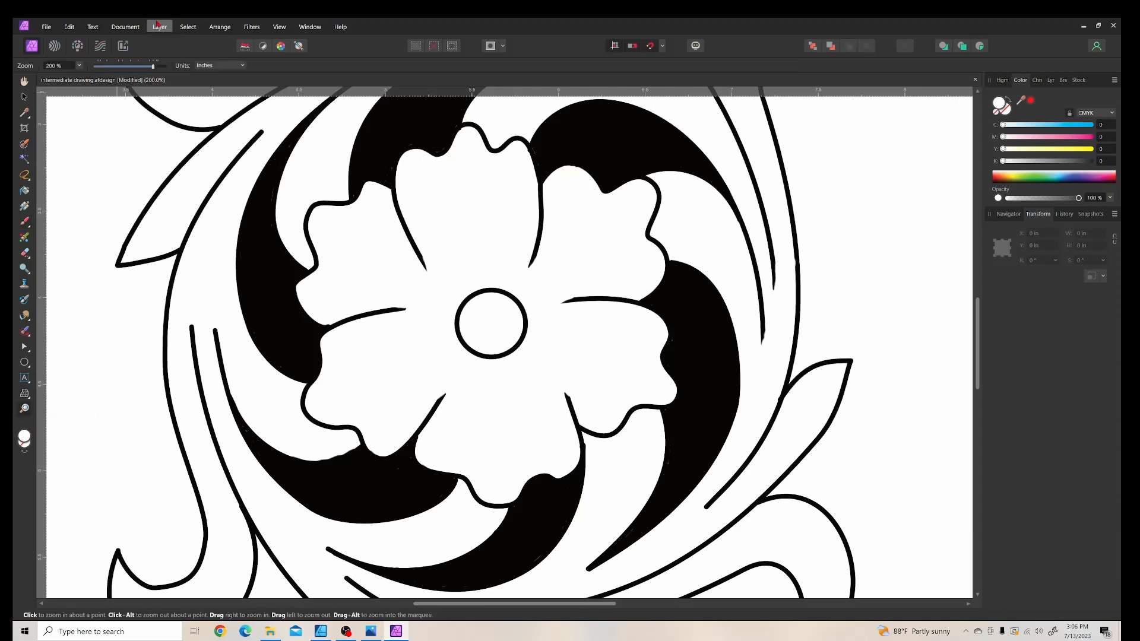
pyautogui.click(279, 26)
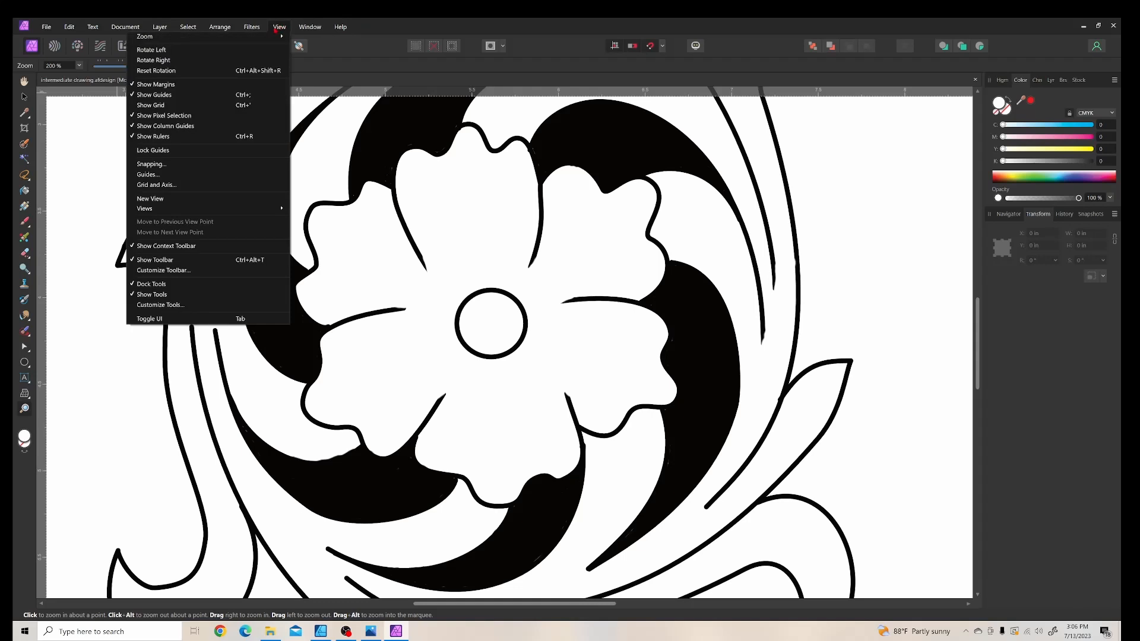
pyautogui.moveTo(202, 37)
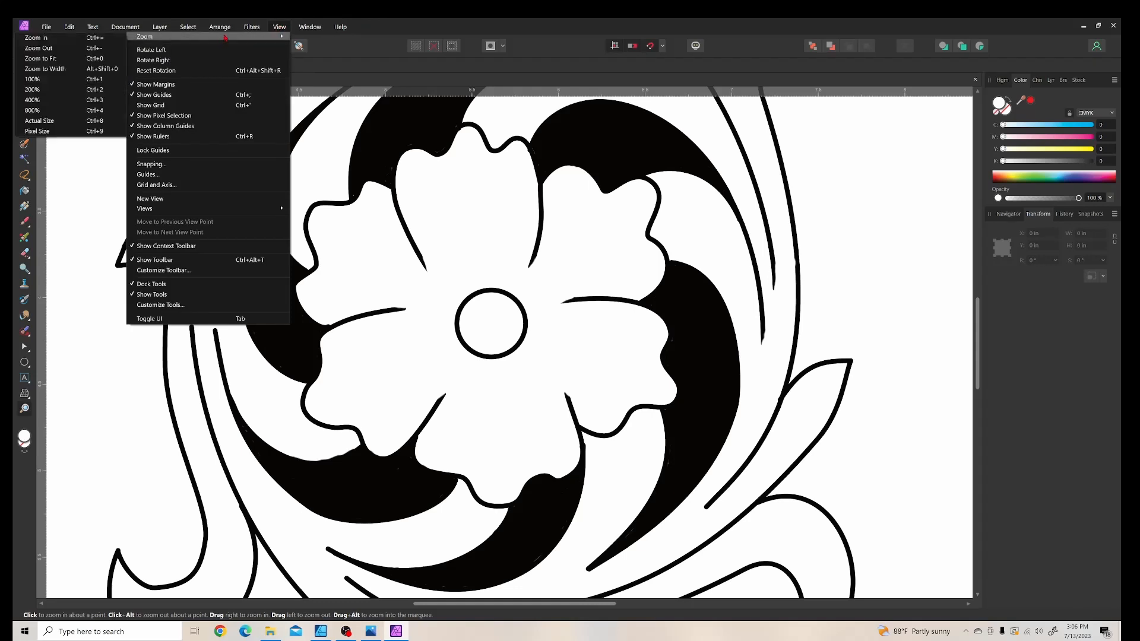
pyautogui.click(54, 61)
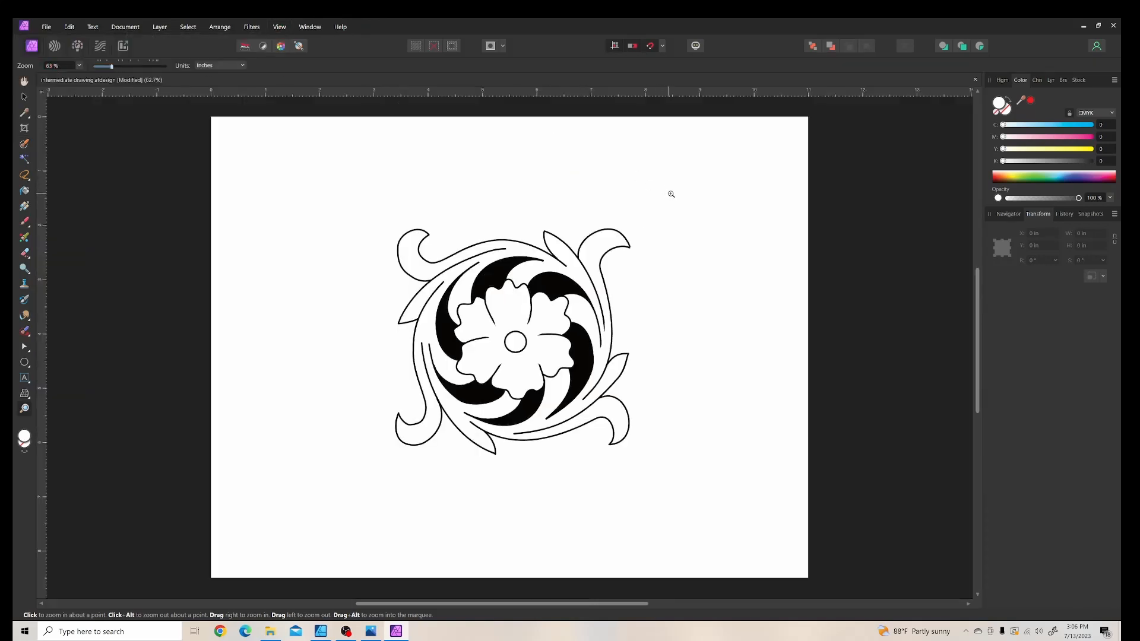
pyautogui.click(46, 27)
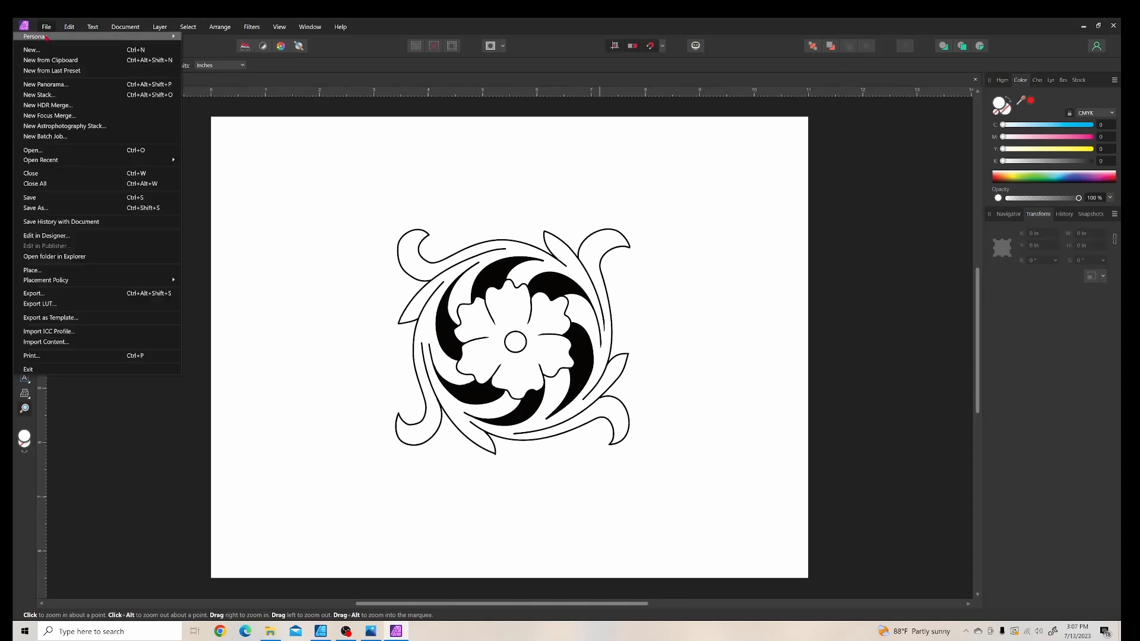
pyautogui.click(59, 237)
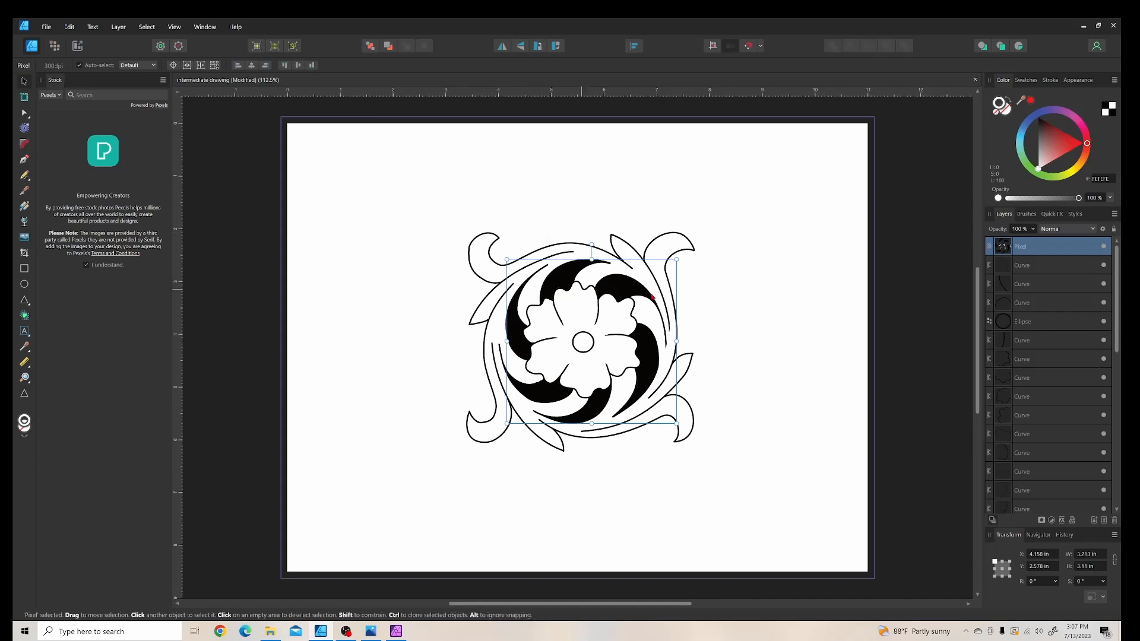
pyautogui.click(755, 253)
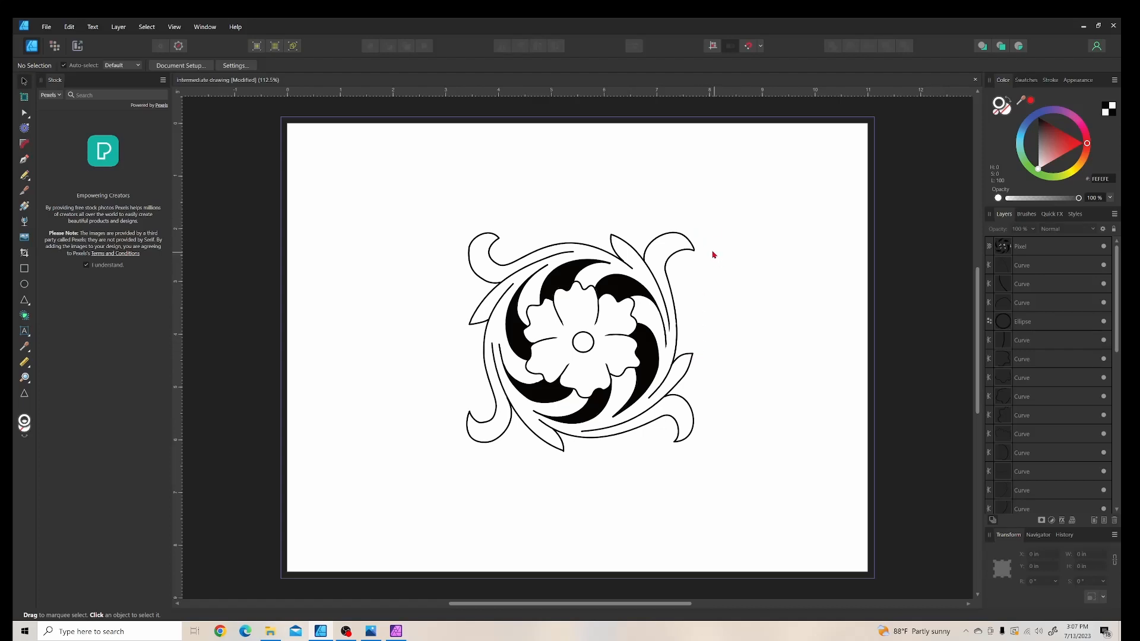
pyautogui.click(45, 25)
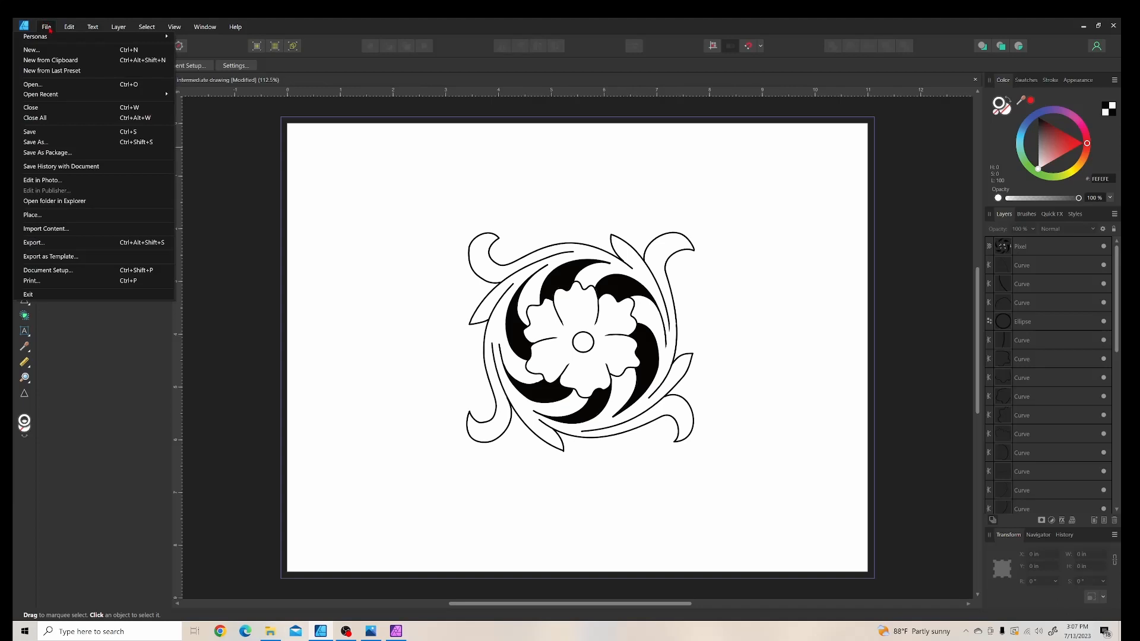
pyautogui.click(82, 143)
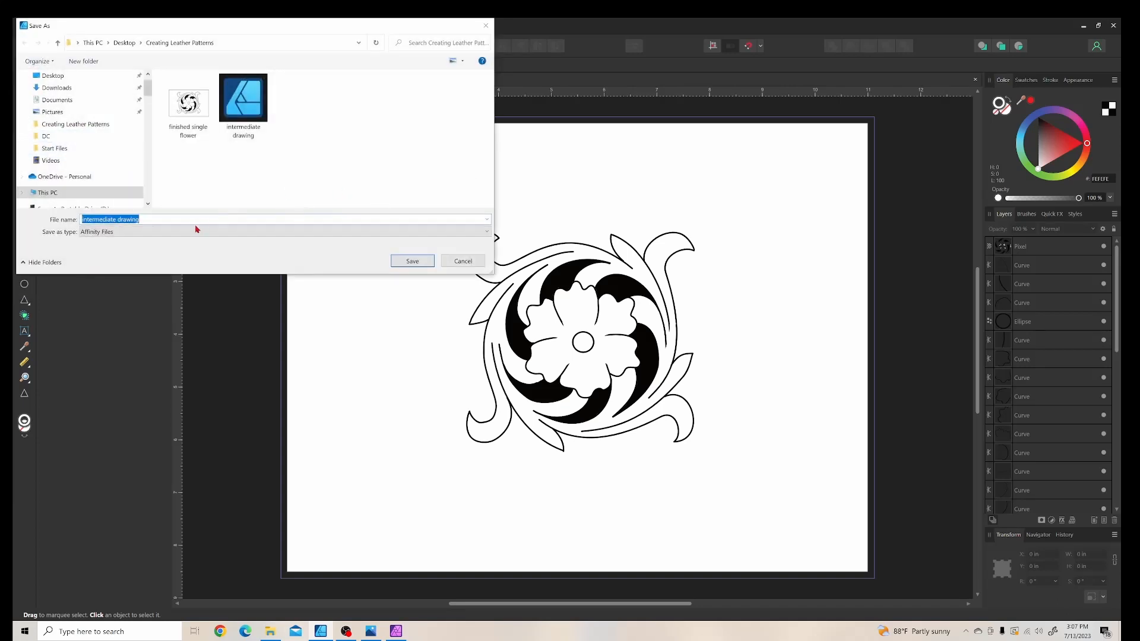
pyautogui.click(462, 261)
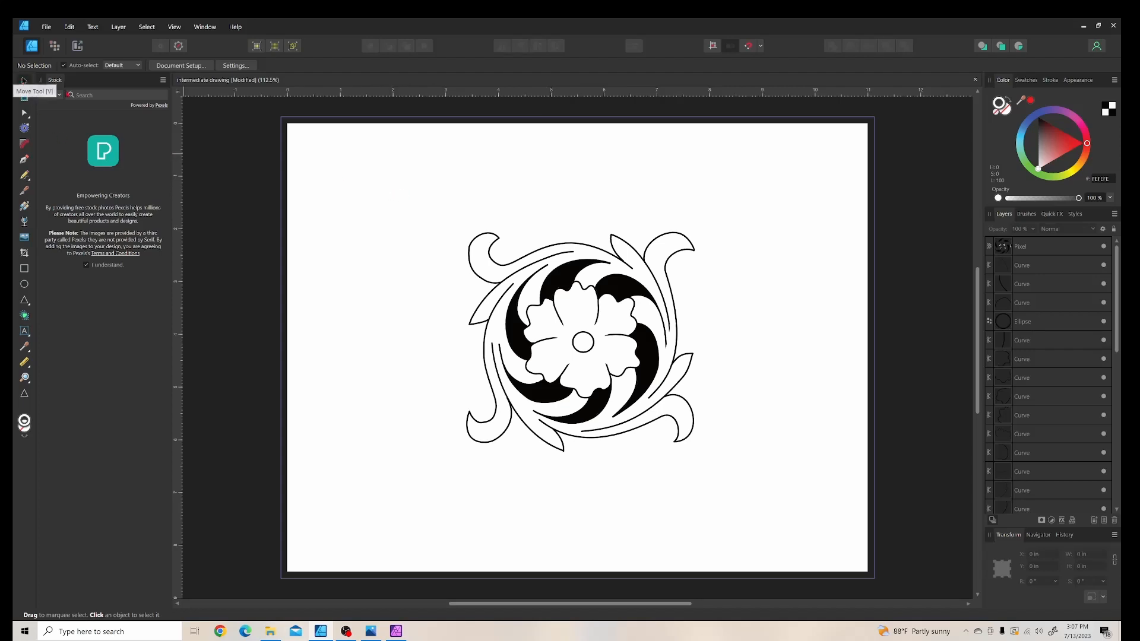
# Step: Select the entire floral pattern, enlarge it slightly on the page with its lower-right corner fixed, and deselect it
pyautogui.moveTo(418, 210); pyautogui.dragTo(780, 490)
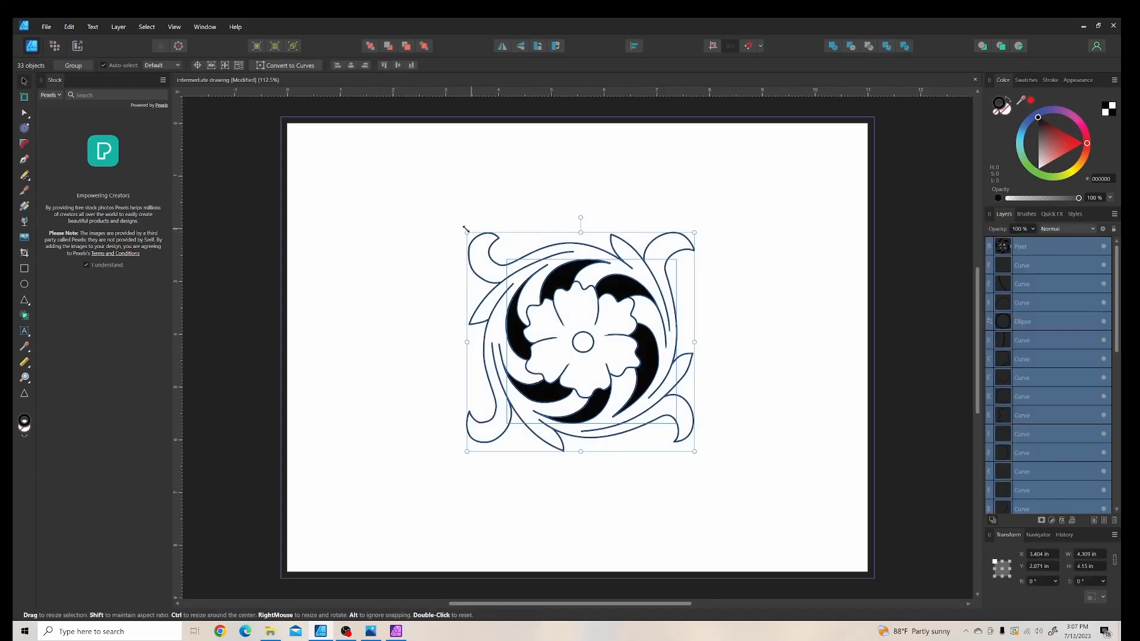
pyautogui.moveTo(466, 232); pyautogui.dragTo(436, 213)
pyautogui.click(742, 193)
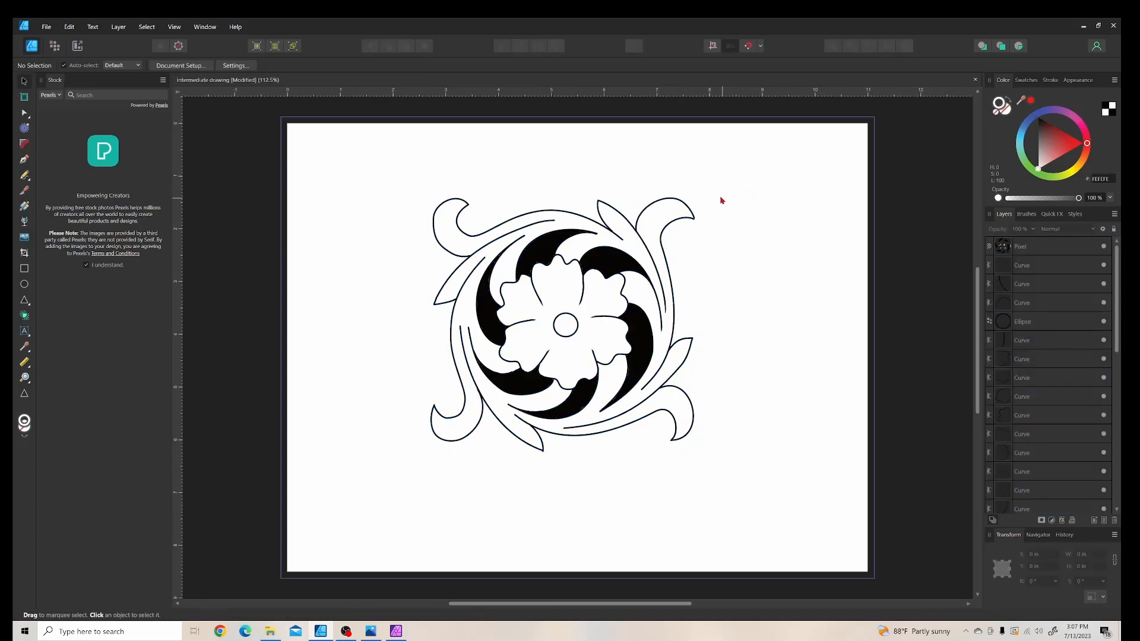